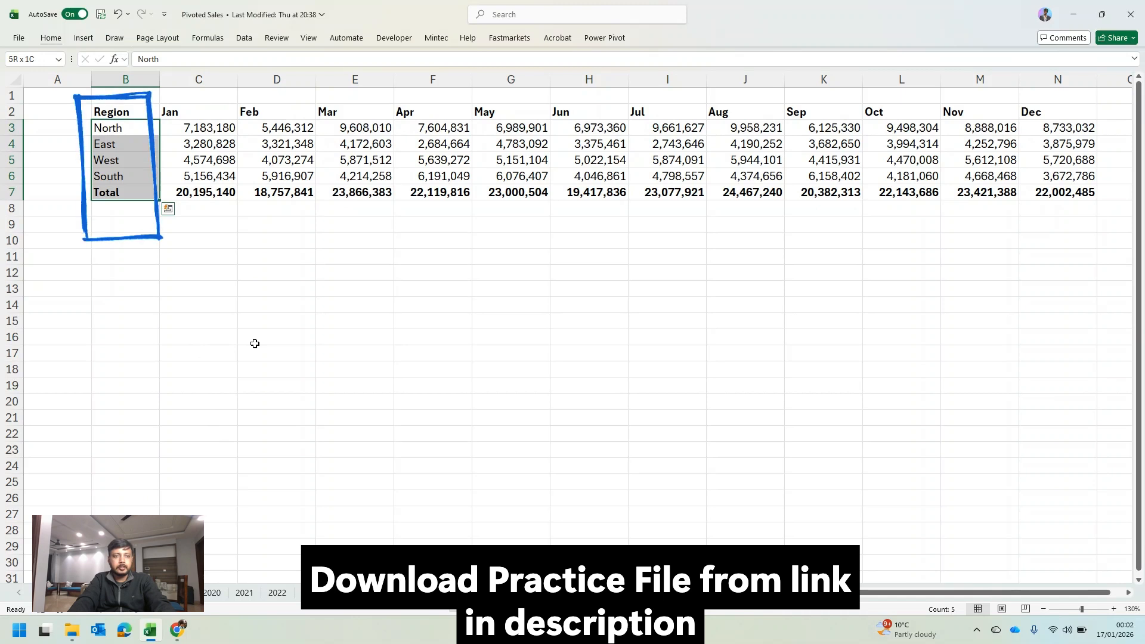
Step: Examine the region labels and the Jan to Dec month headers of the pivoted sales table
{"action": "key", "text": "Up"}
{"action": "key", "text": "ctrl+Down"}
{"action": "key", "text": "Right"}
{"action": "key", "text": "Up"}
{"action": "key", "text": "ctrl+Up"}
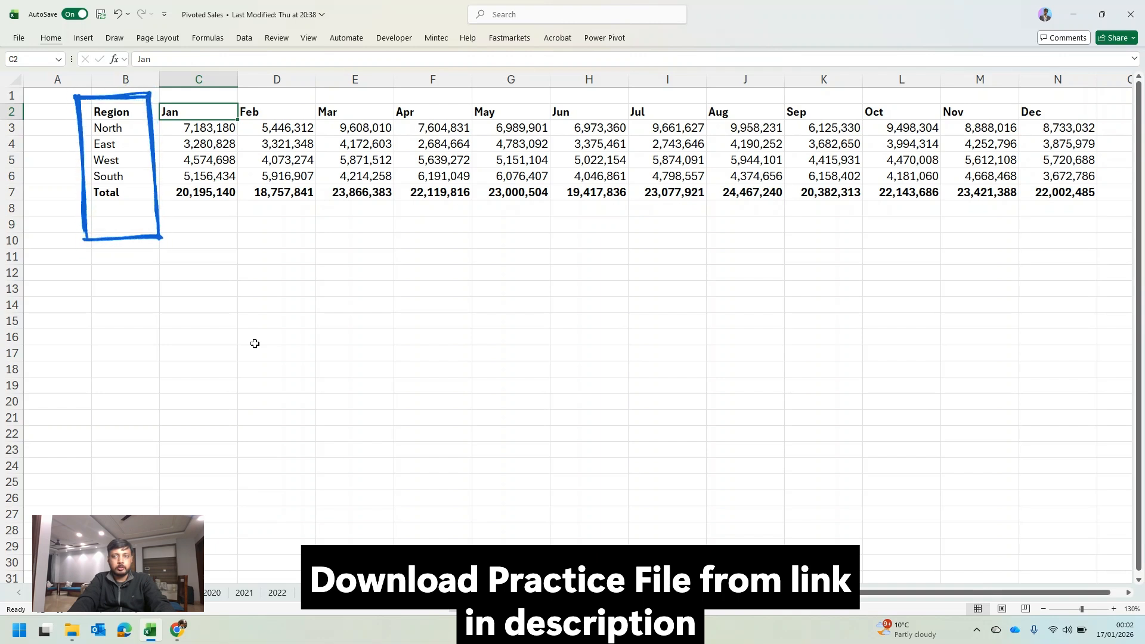
{"action": "key", "text": "ctrl+shift+Right"}
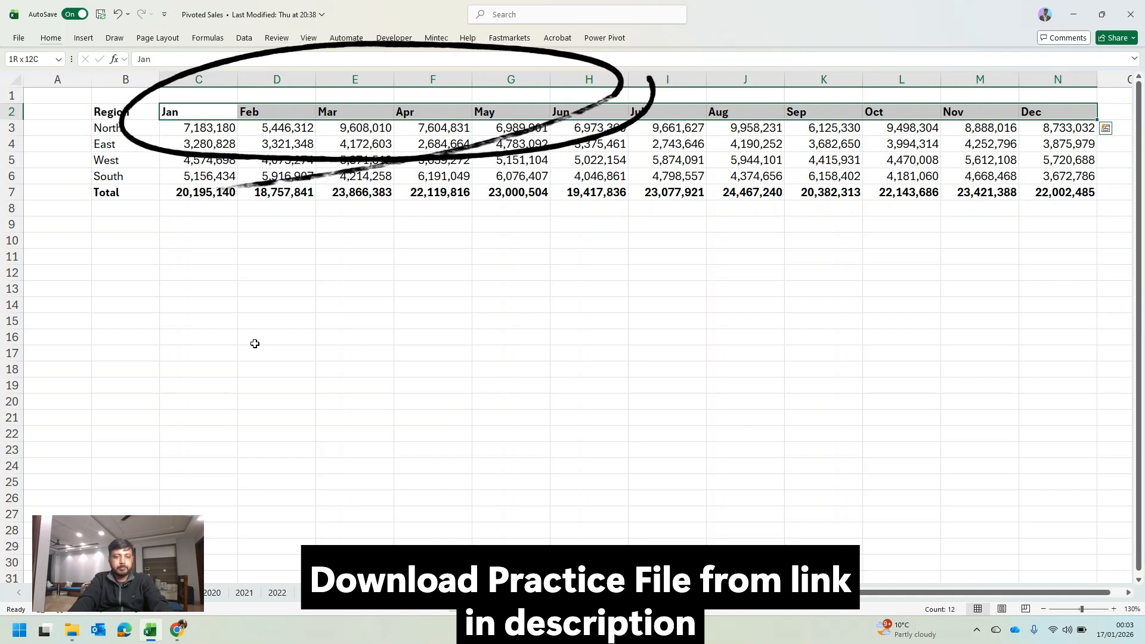
{"action": "key", "text": "ctrl+shift+Left"}
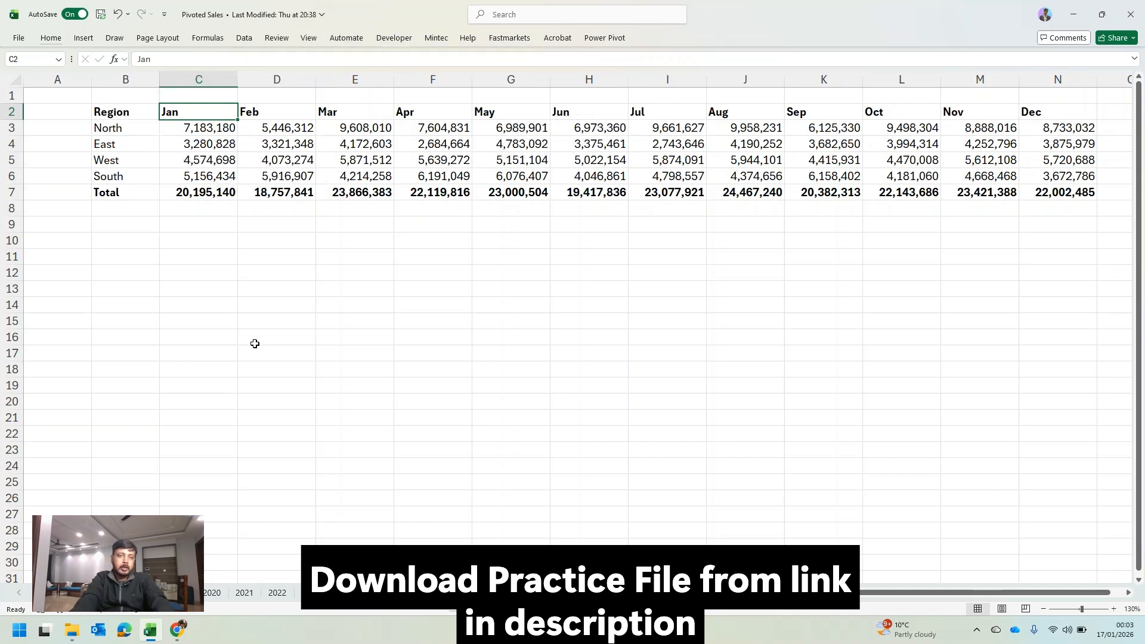
{"action": "key", "text": "Left"}
{"action": "key", "text": "Left"}
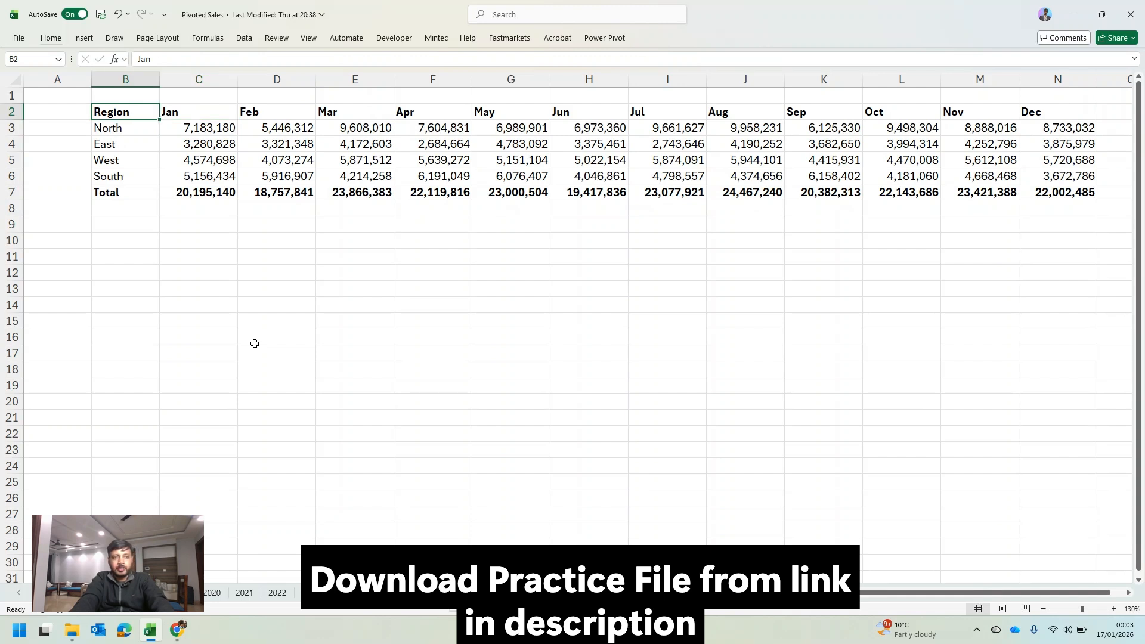
{"action": "key", "text": "Right"}
{"action": "key", "text": "ctrl+shift+Right"}
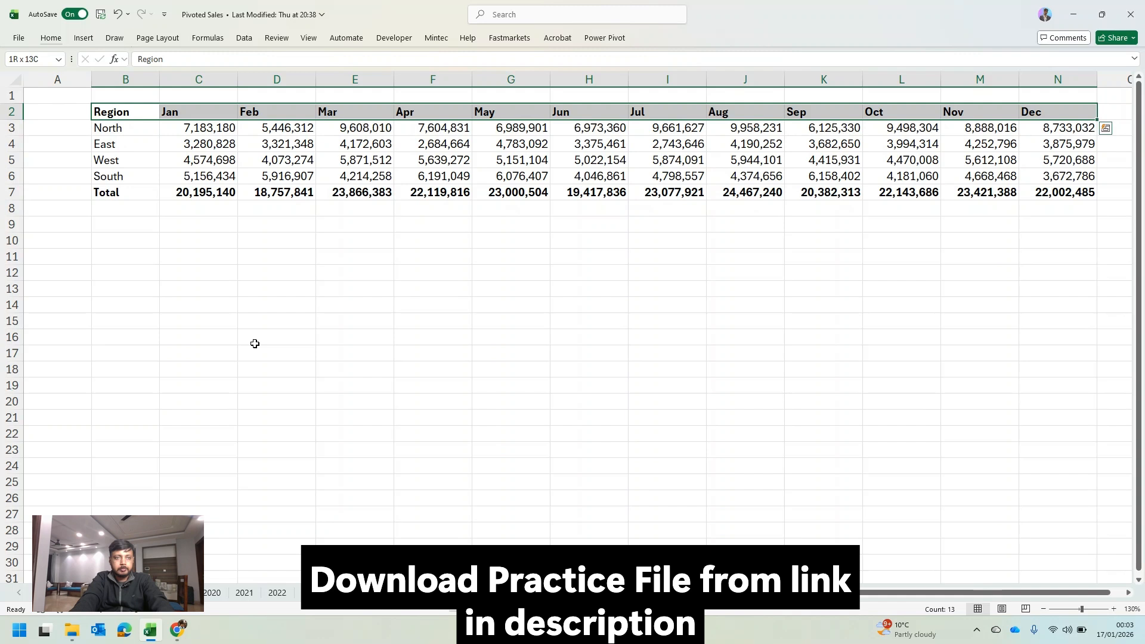
{"action": "key", "text": "ctrl+shift+Left"}
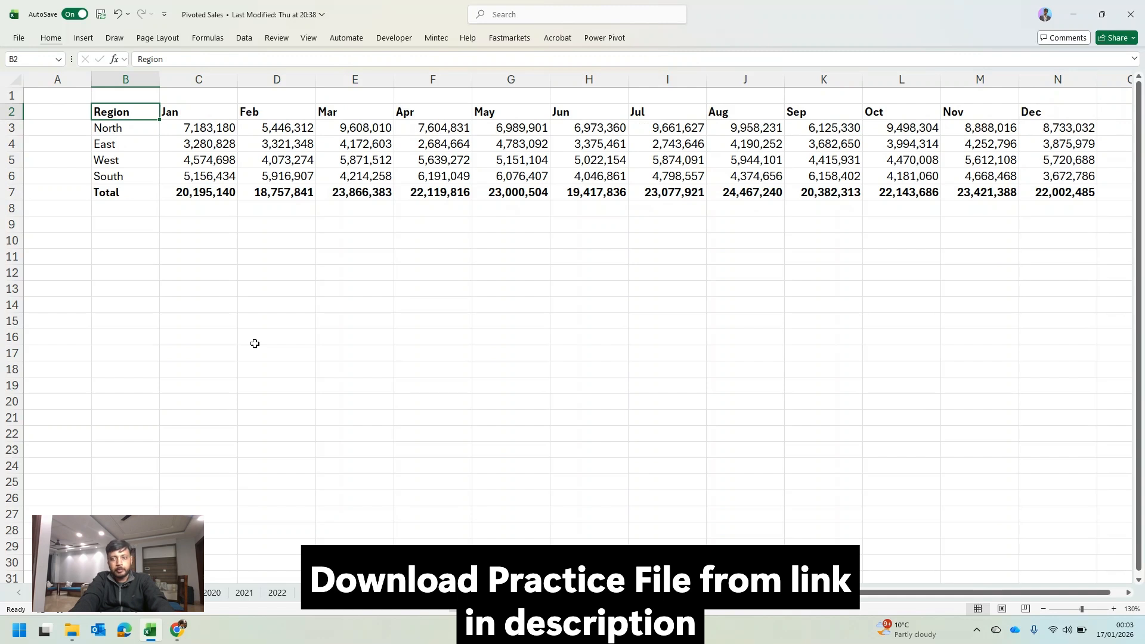
{"action": "key", "text": "ctrl+shift+Right"}
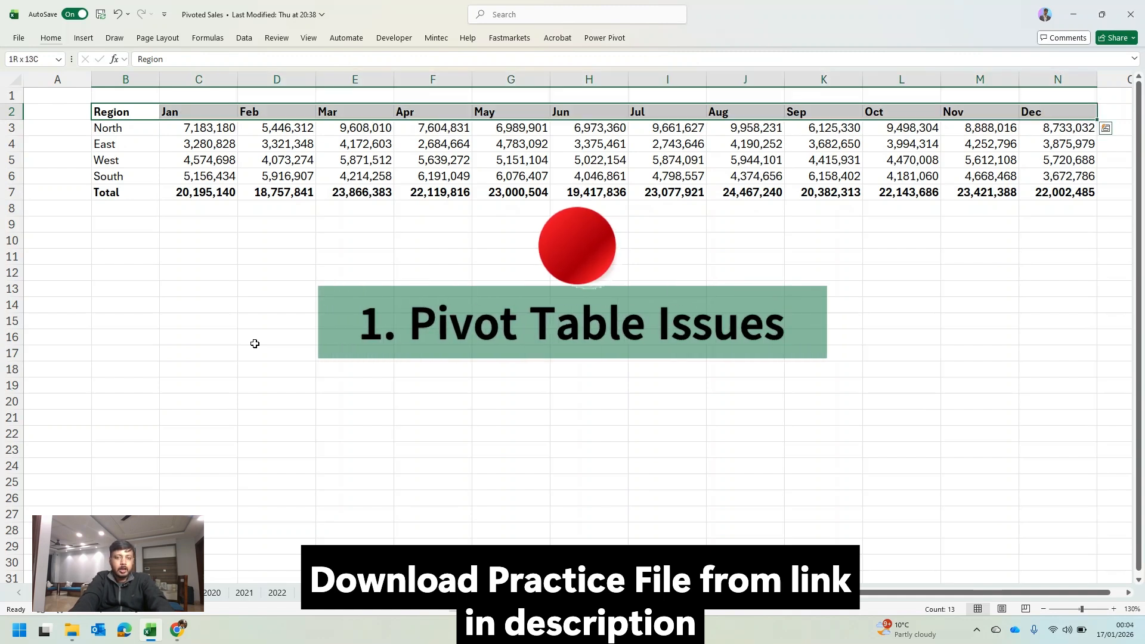
{"action": "key", "text": "Left"}
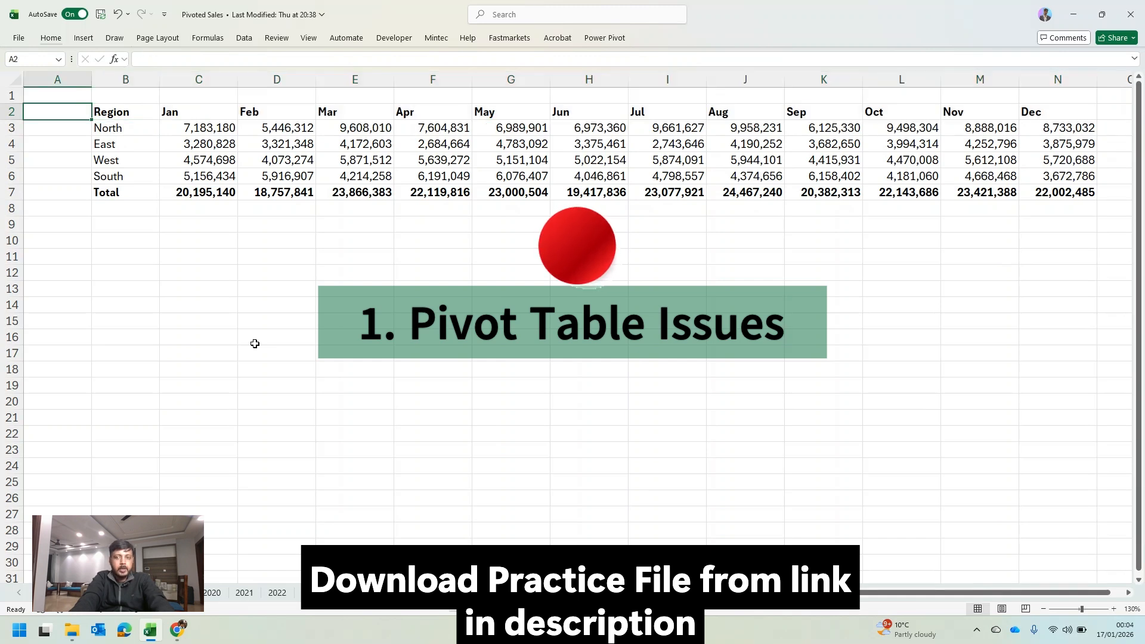
{"action": "key", "text": "Right"}
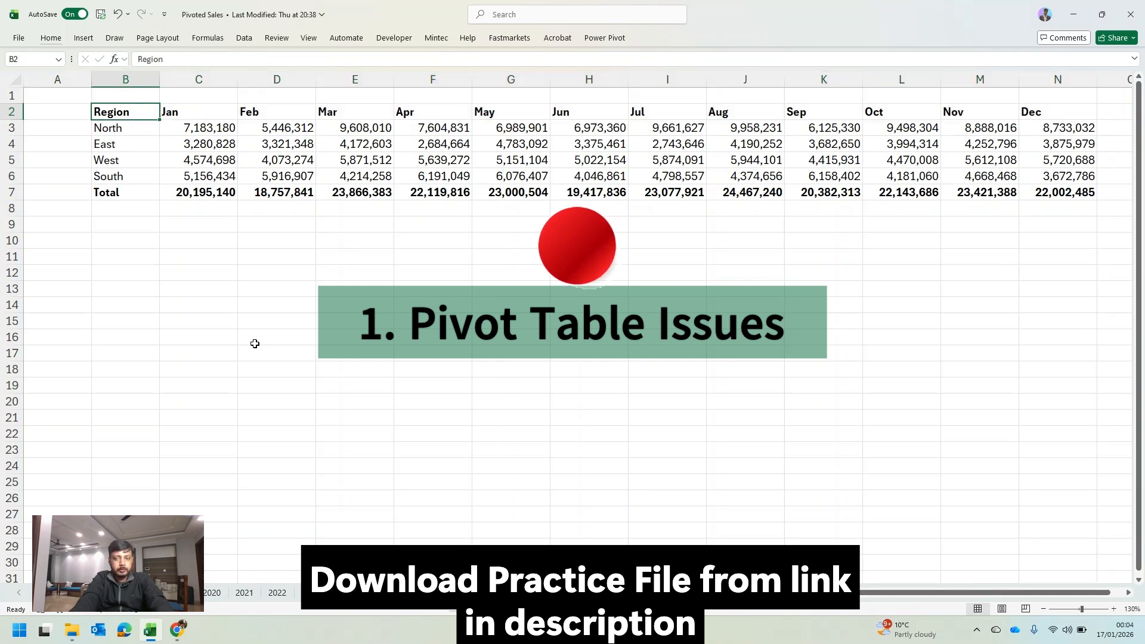
{"action": "key", "text": "Right"}
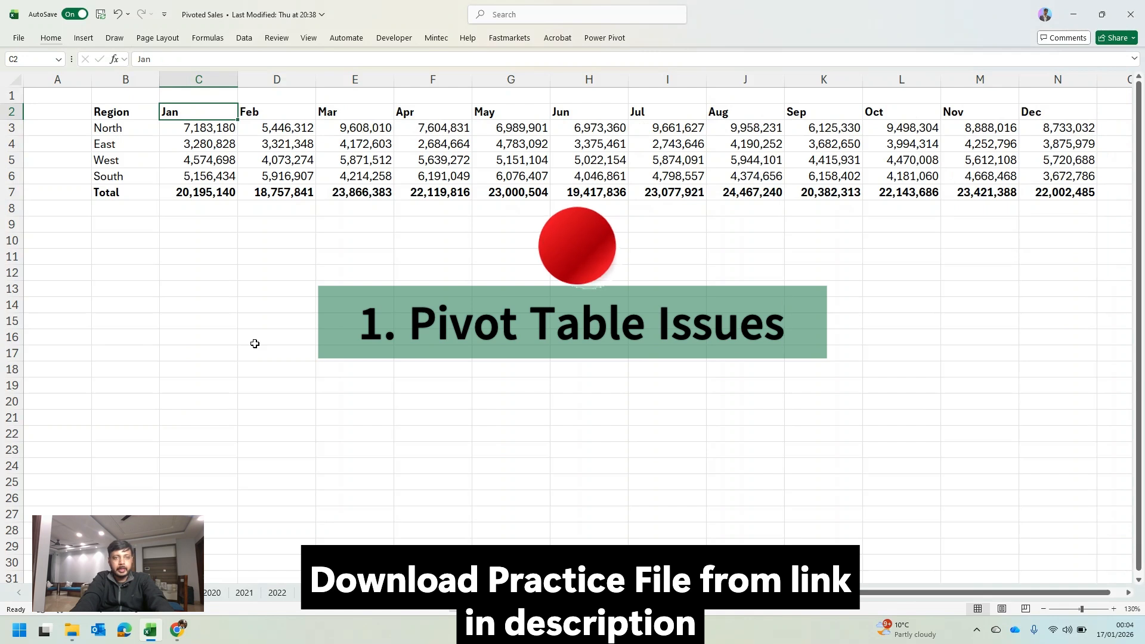
{"action": "key", "text": "ctrl+shift+Right"}
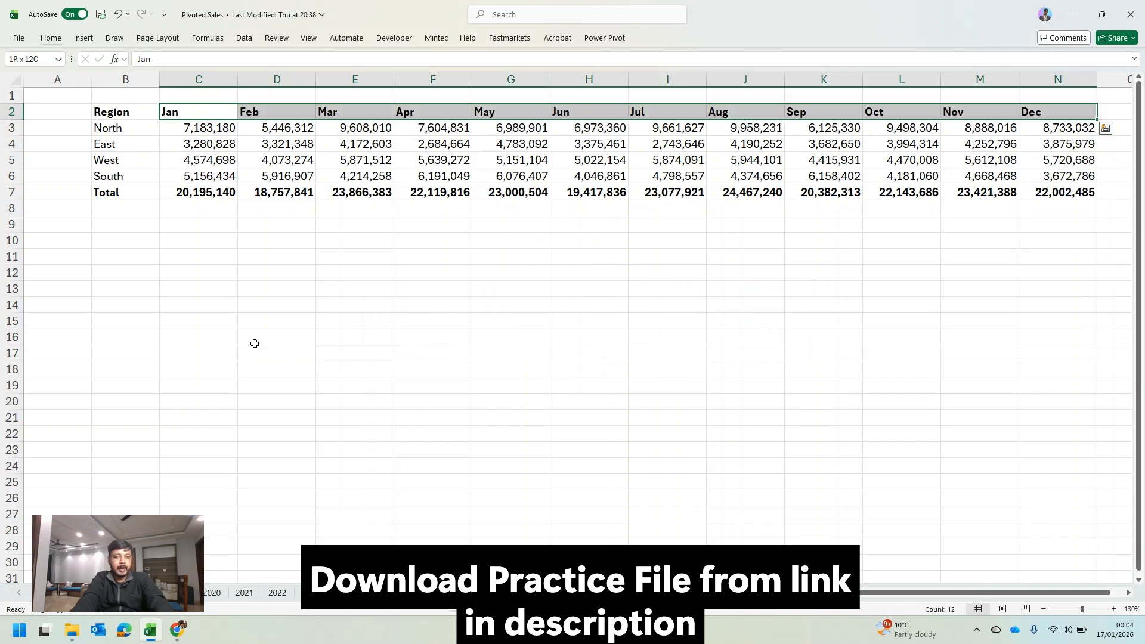
{"action": "key", "text": "Right"}
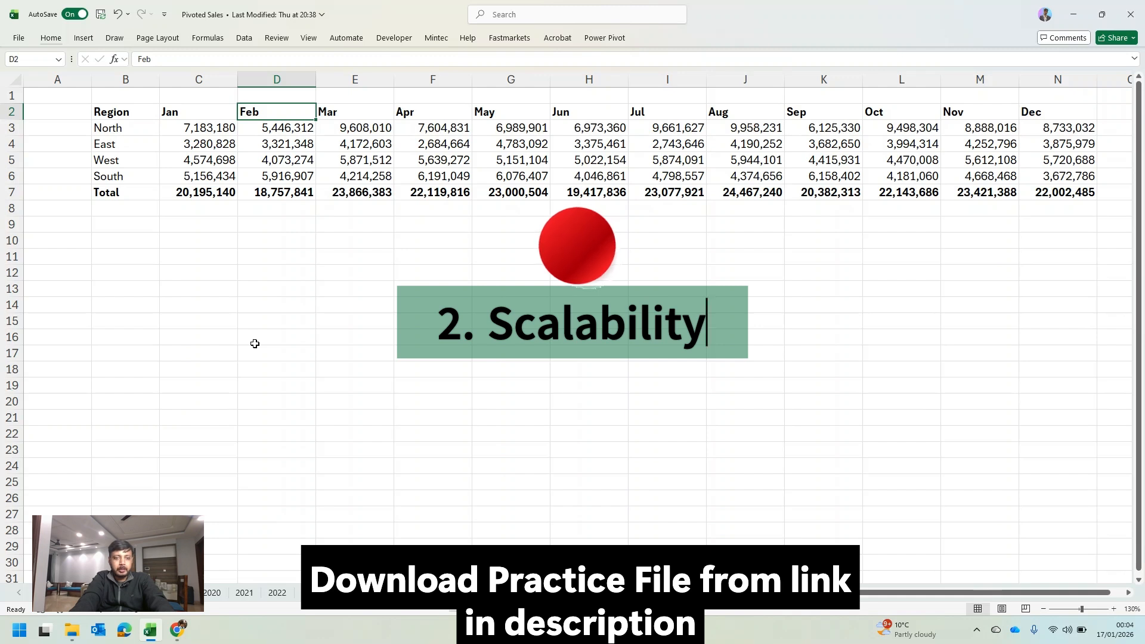
Step: Review the first region's row, and highlight the whole sales table from the Region header to the Dec total
{"action": "key", "text": "Left"}
{"action": "key", "text": "Left"}
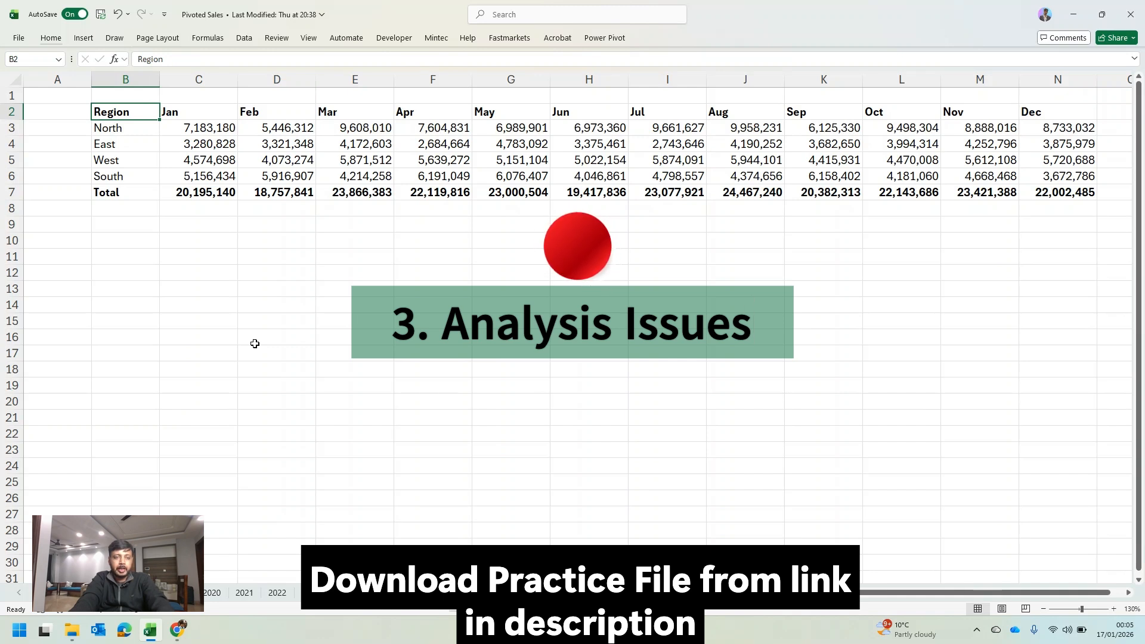
{"action": "key", "text": "Right"}
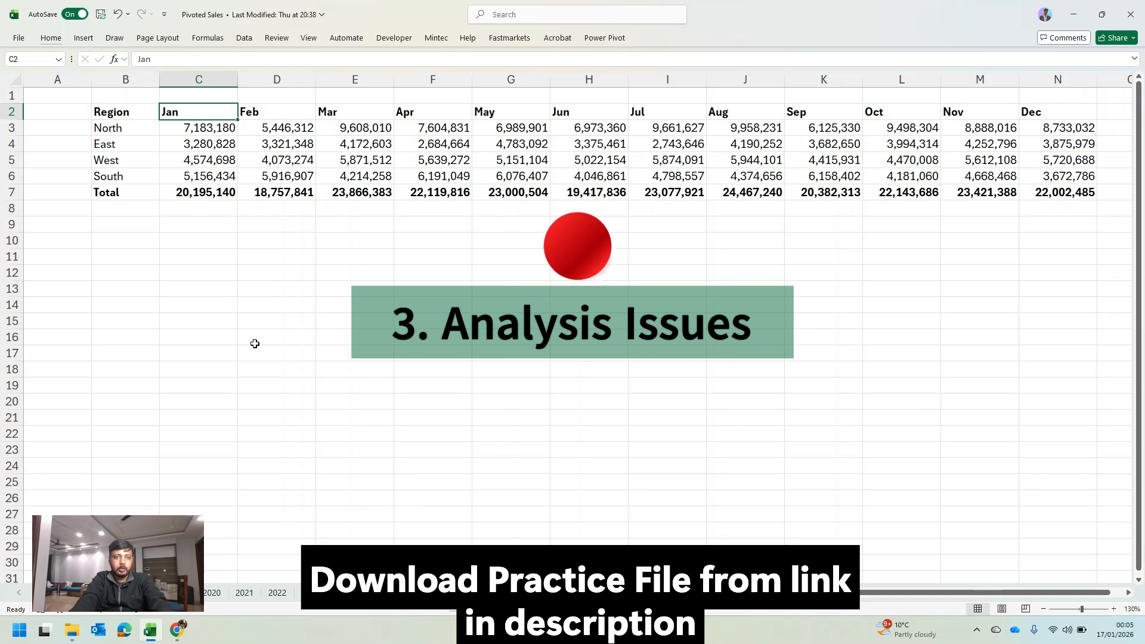
{"action": "key", "text": "Down"}
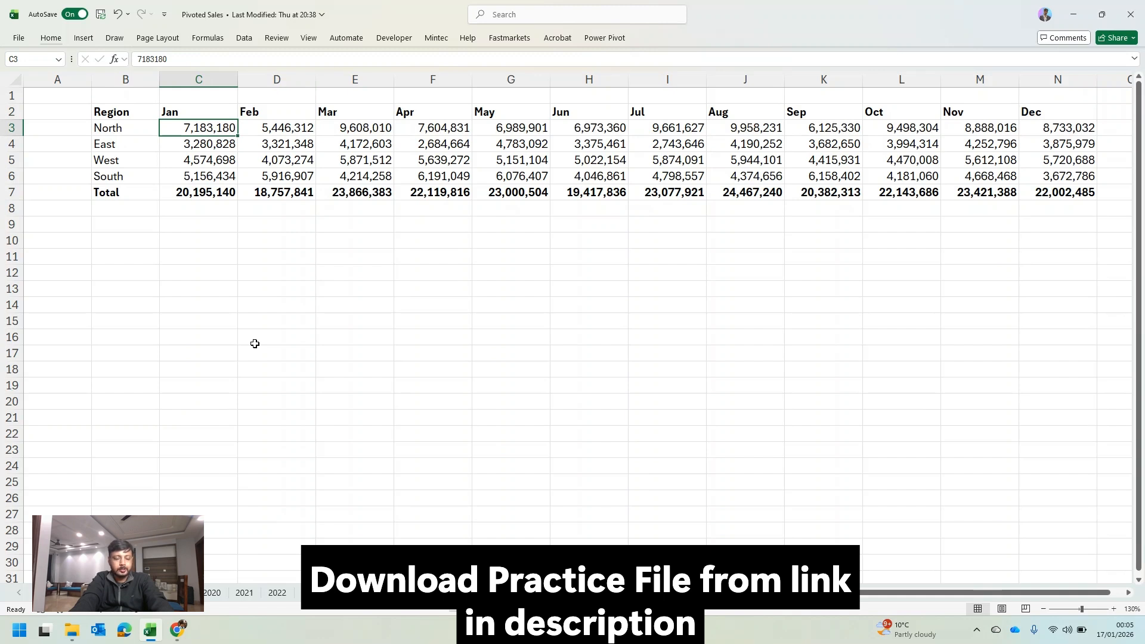
{"action": "key", "text": "Left"}
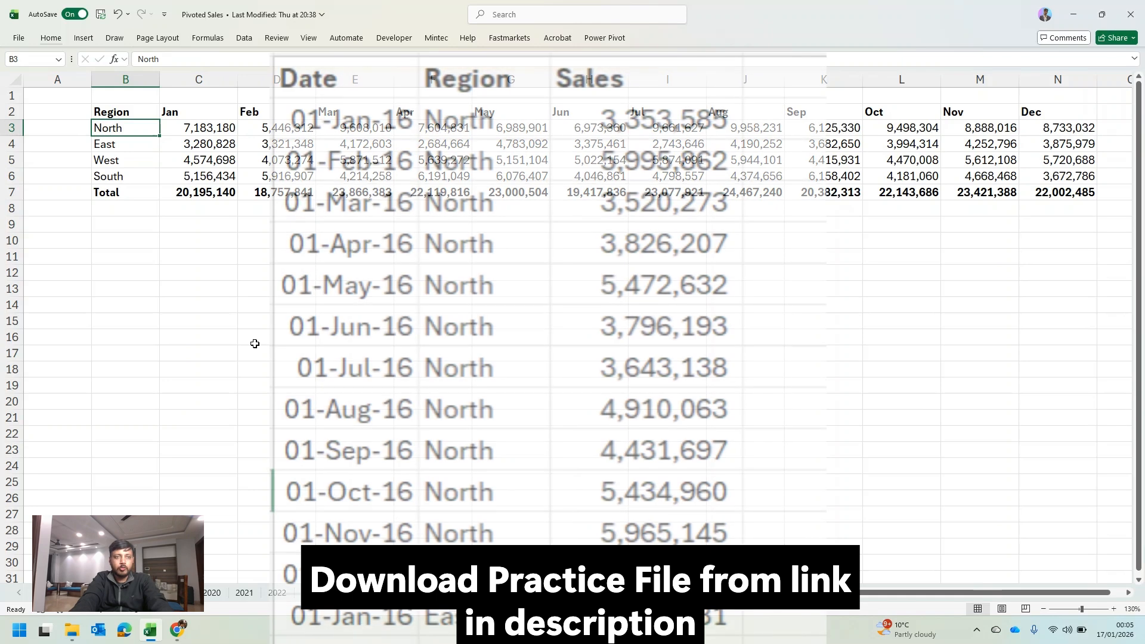
{"action": "key", "text": "Up"}
{"action": "key", "text": "ctrl+shift+Right"}
{"action": "key", "text": "ctrl+shift+Down"}
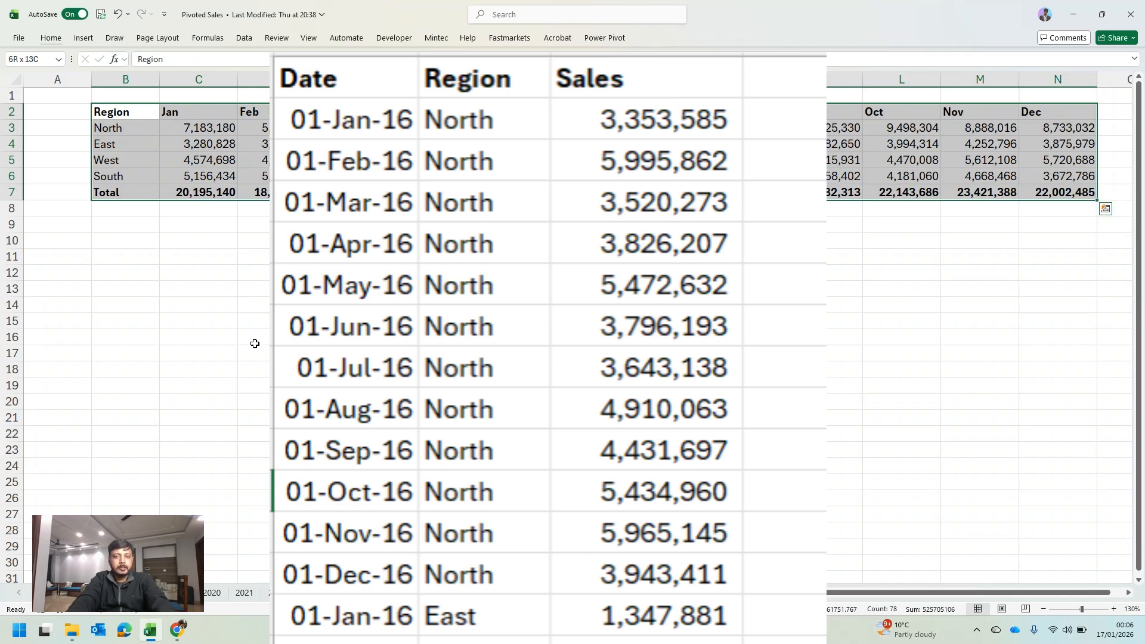
Step: Create a blank workbook and bring the entire Pivoted Sales workbook from the Base Files folder into Power Query Editor for transformation
{"action": "key", "text": "ctrl+n"}
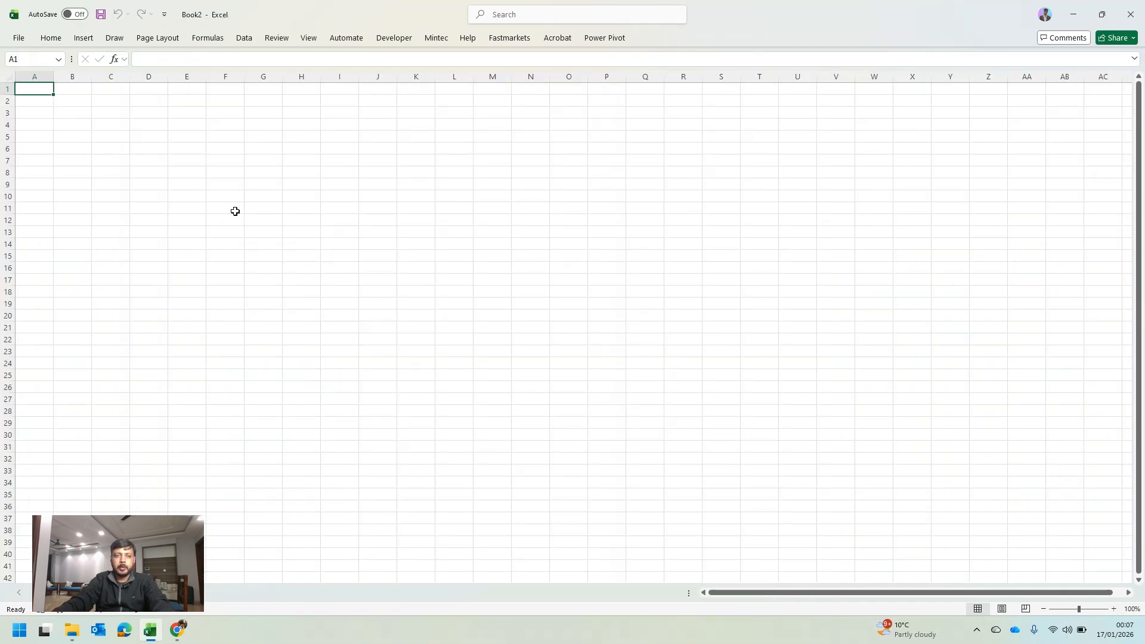
{"action": "key", "text": "alt+a"}
{"action": "key", "text": "p"}
{"action": "key", "text": "n"}
{"action": "key", "text": "f"}
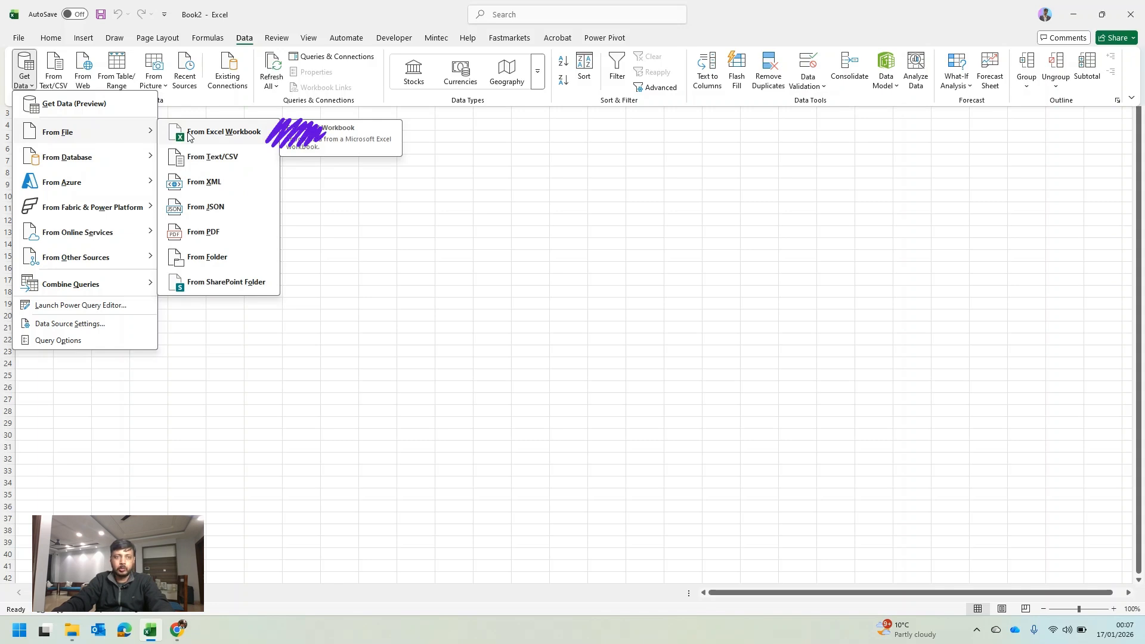
{"action": "left_click", "coordinate": [187, 132]}
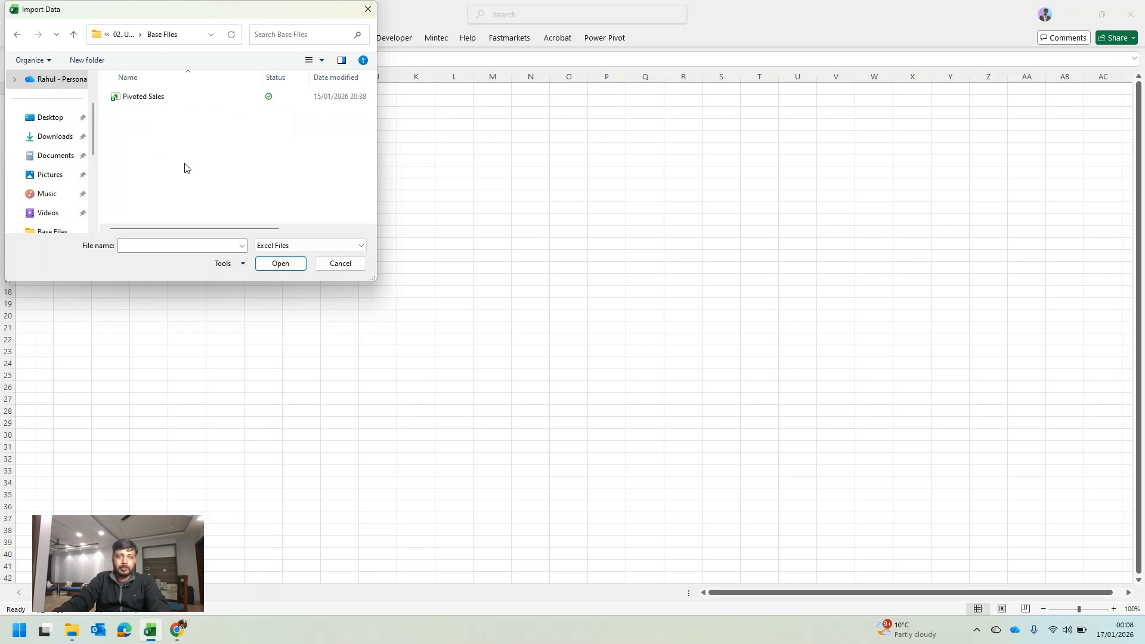
{"action": "double_click", "coordinate": [157, 97]}
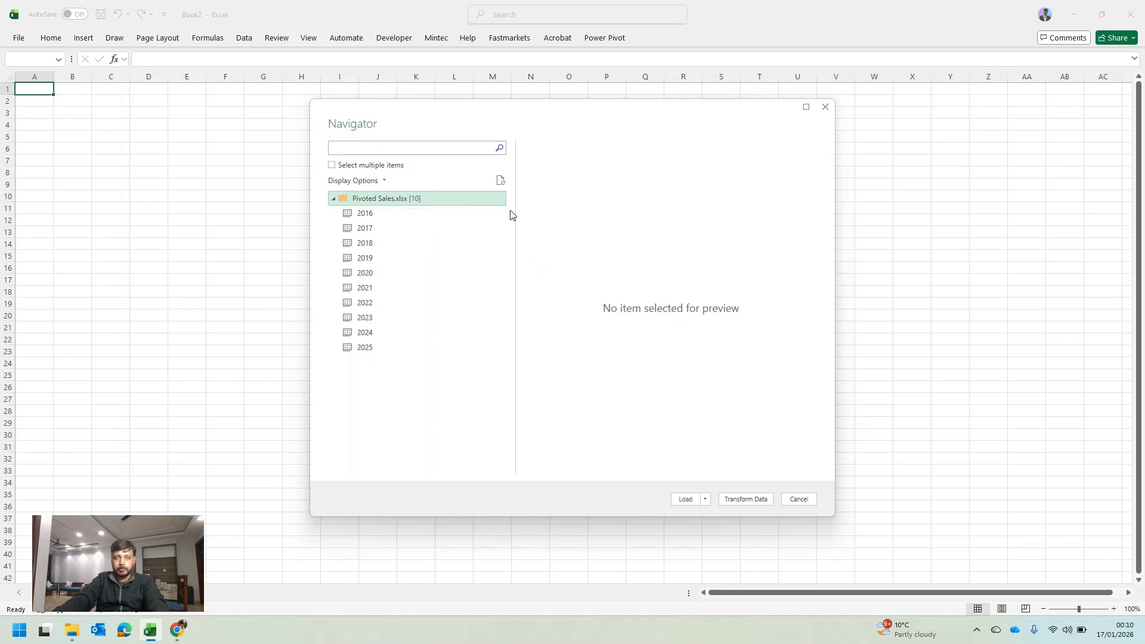
{"action": "left_click", "coordinate": [749, 503]}
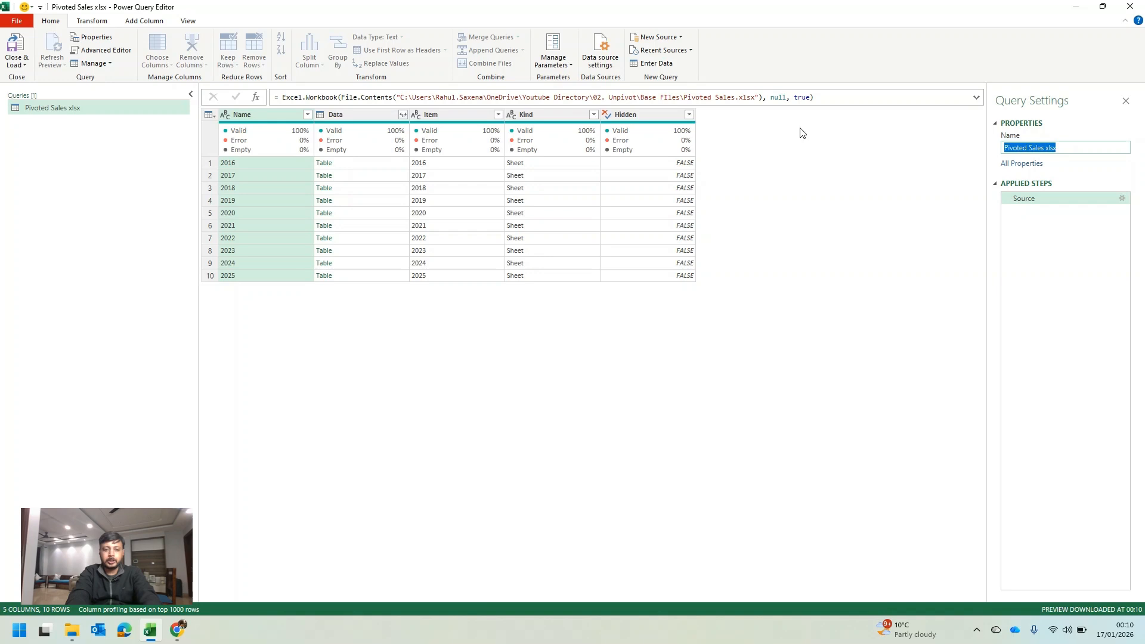
Step: Rename the imported query as Basedata
{"action": "type", "text": "BSa"}
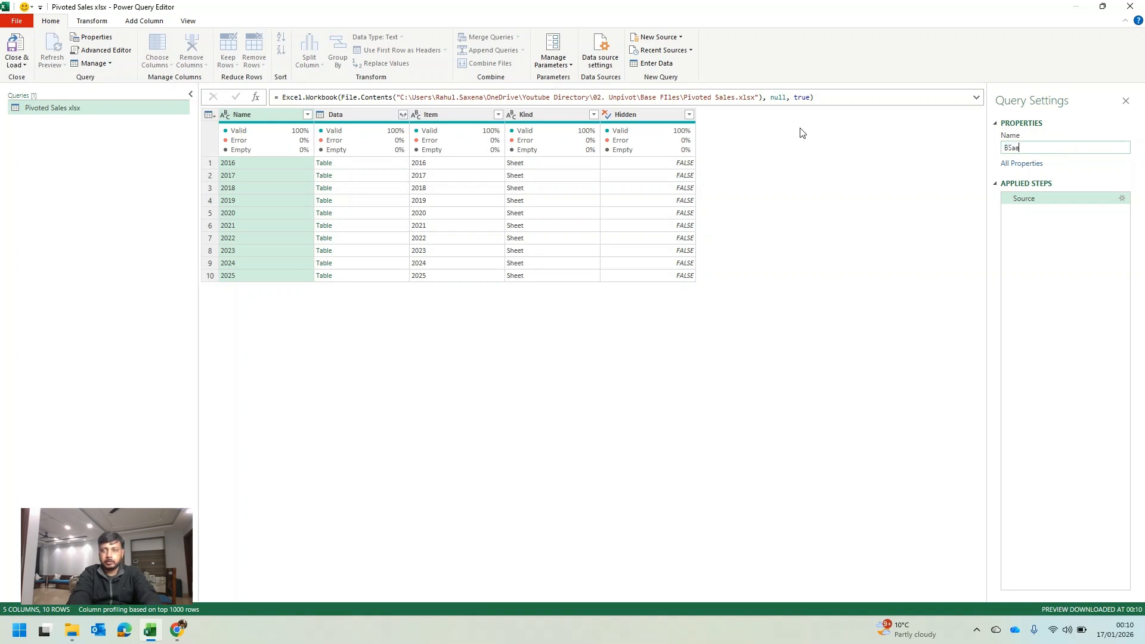
{"action": "type", "text": "edata"}
{"action": "key", "text": "Return"}
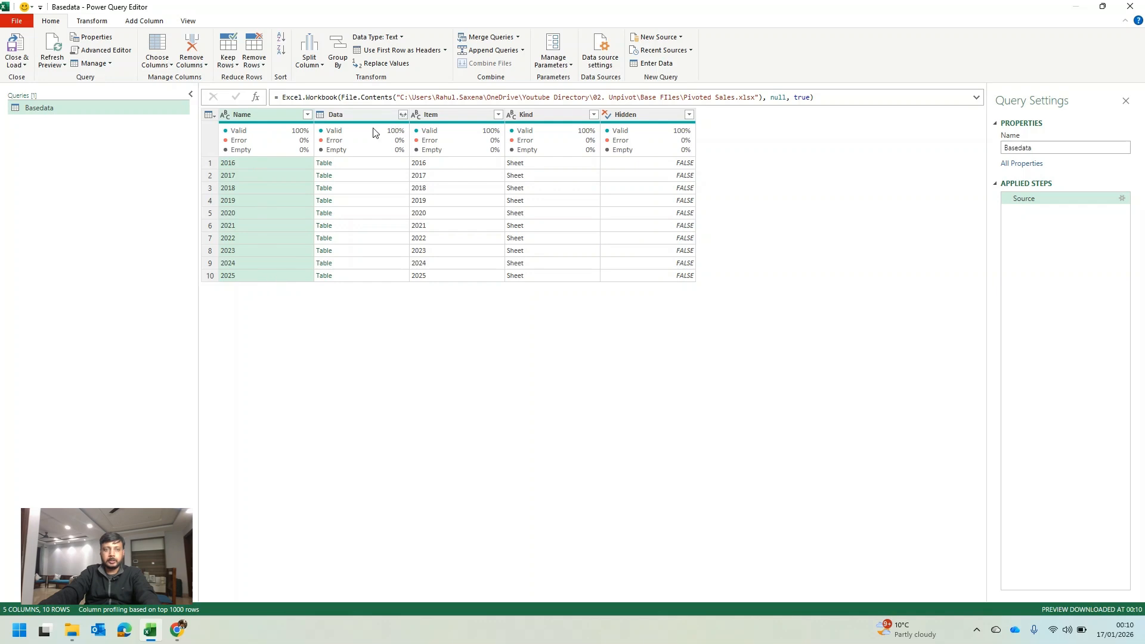
Step: Preview the nested yearly tables in the Data column, including 2016, 2022 and 2025, and check the 2016 table down to its Total row
{"action": "left_click", "coordinate": [375, 167]}
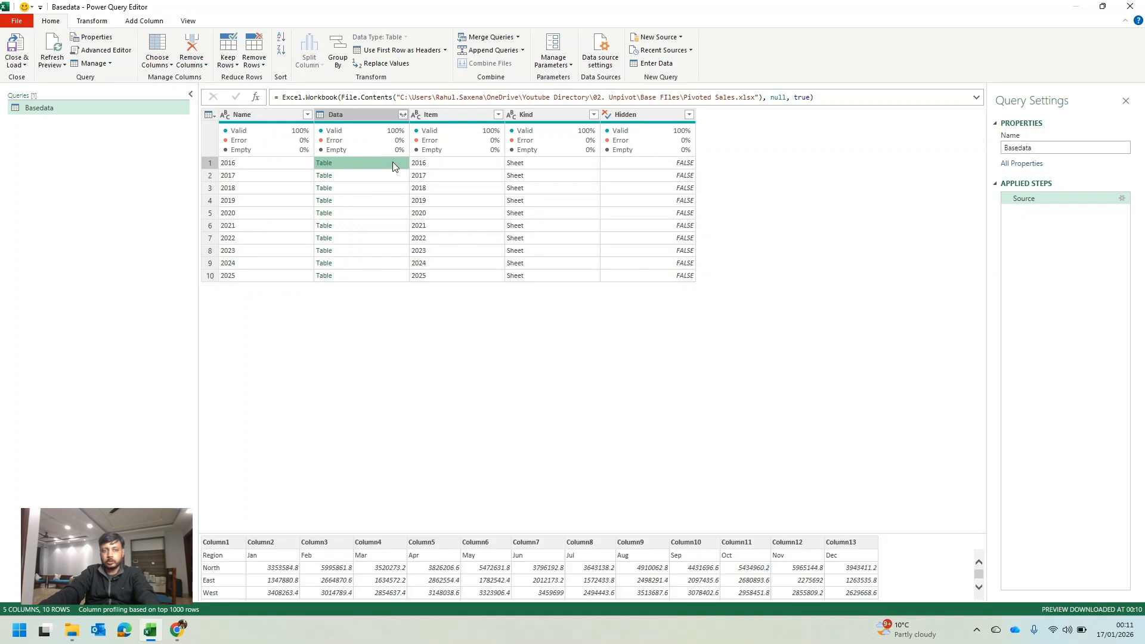
{"action": "left_click", "coordinate": [362, 238]}
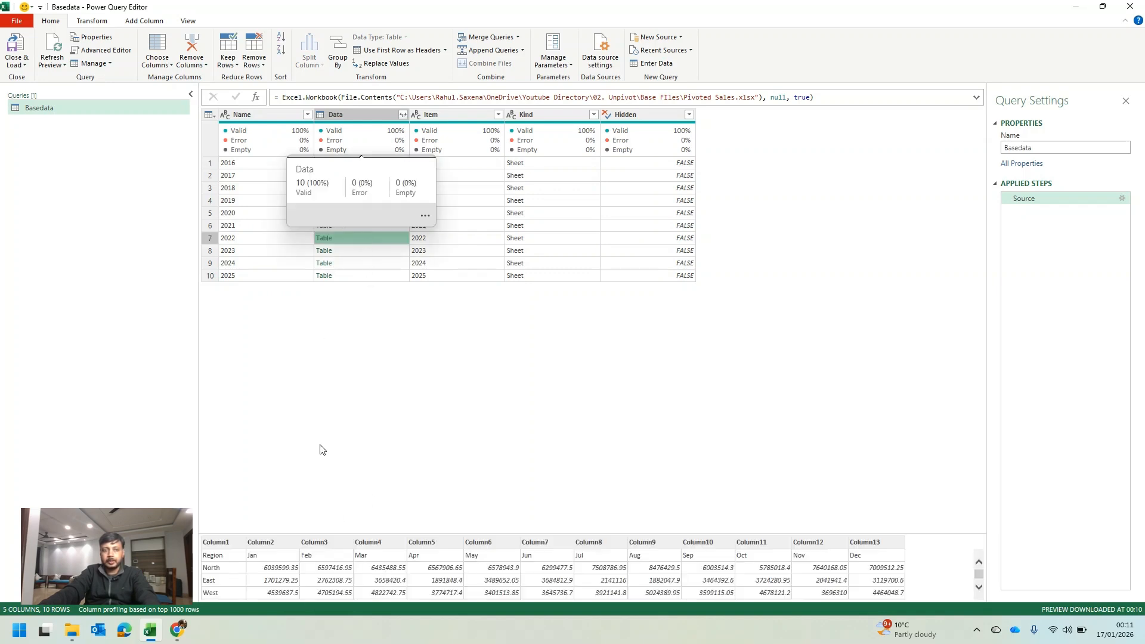
{"action": "left_click", "coordinate": [355, 266]}
{"action": "left_click", "coordinate": [359, 278]}
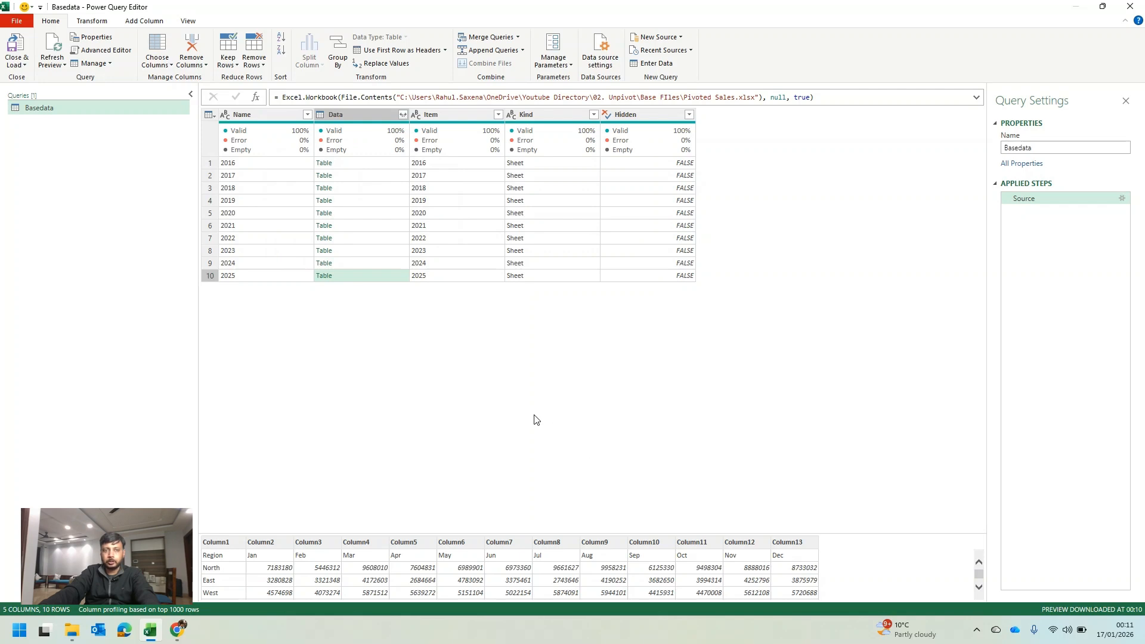
{"action": "left_click", "coordinate": [361, 154]}
{"action": "left_click", "coordinate": [360, 161]}
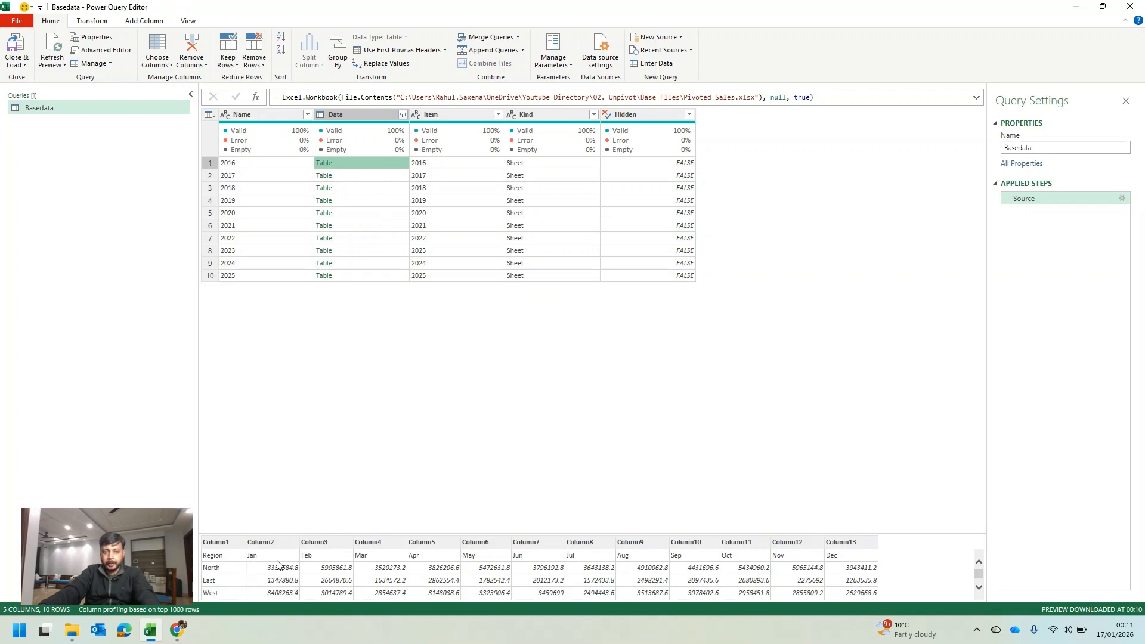
{"action": "scroll", "coordinate": [281, 567], "scroll_direction": "down", "scroll_amount": 1}
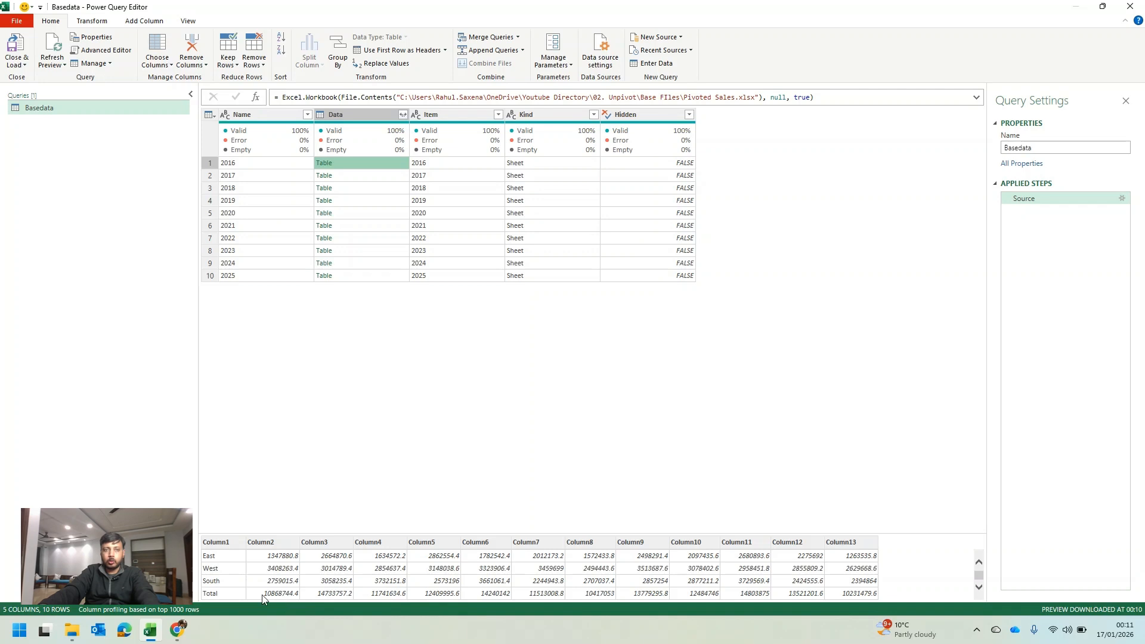
{"action": "left_click", "coordinate": [346, 386]}
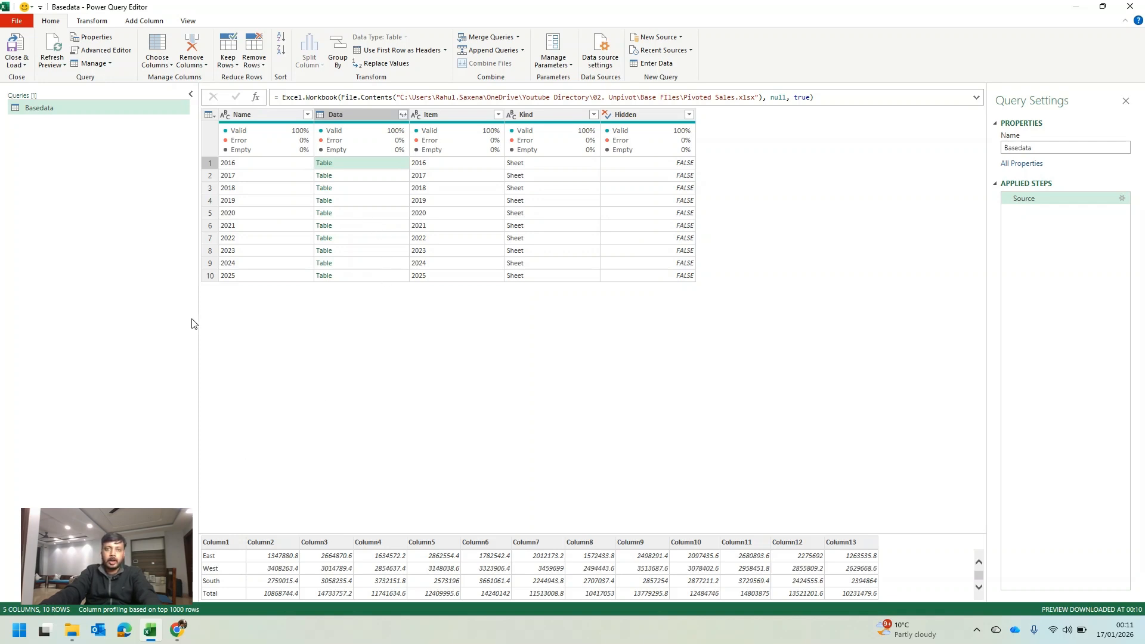
Step: Create a required parameter named Para_Sales with the current value Para
{"action": "left_click", "coordinate": [560, 71]}
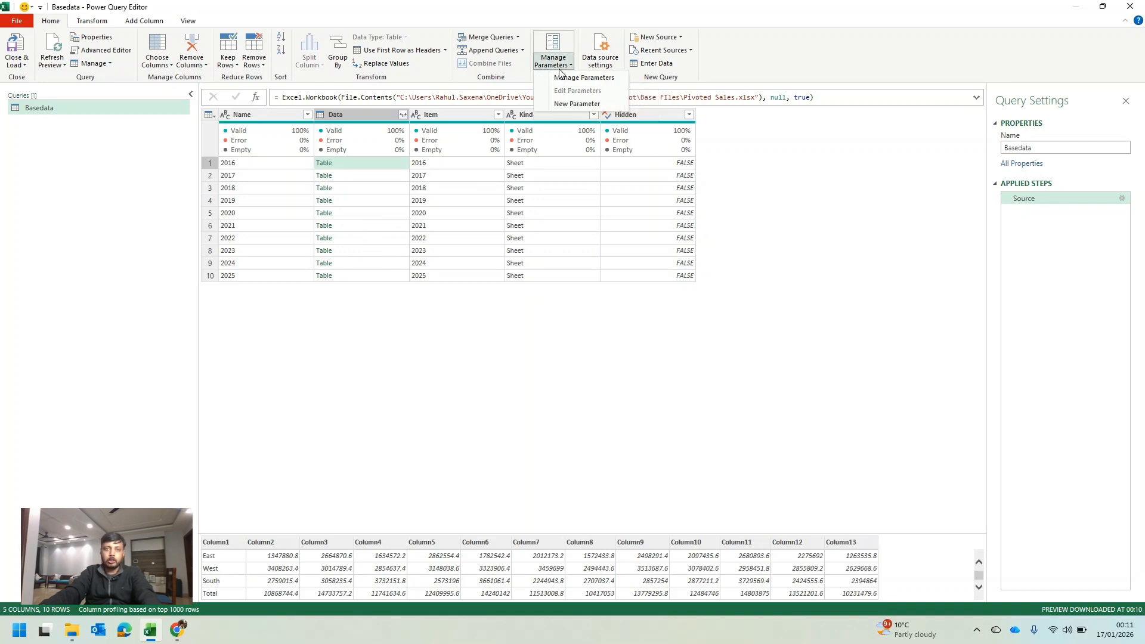
{"action": "left_click", "coordinate": [576, 104]}
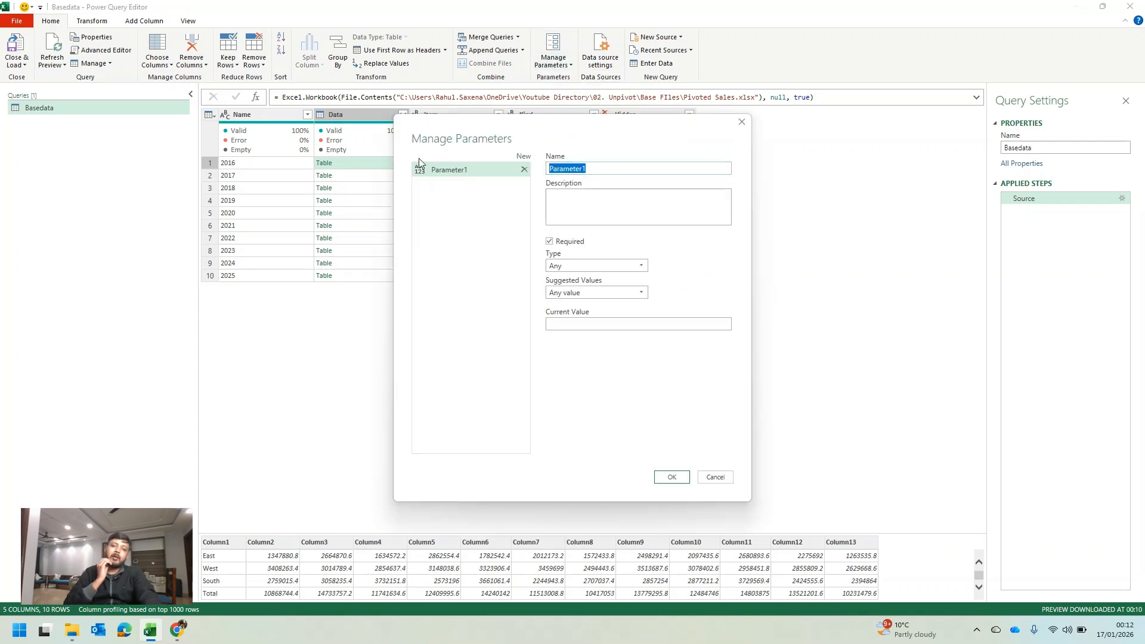
{"action": "type", "text": "Pa"}
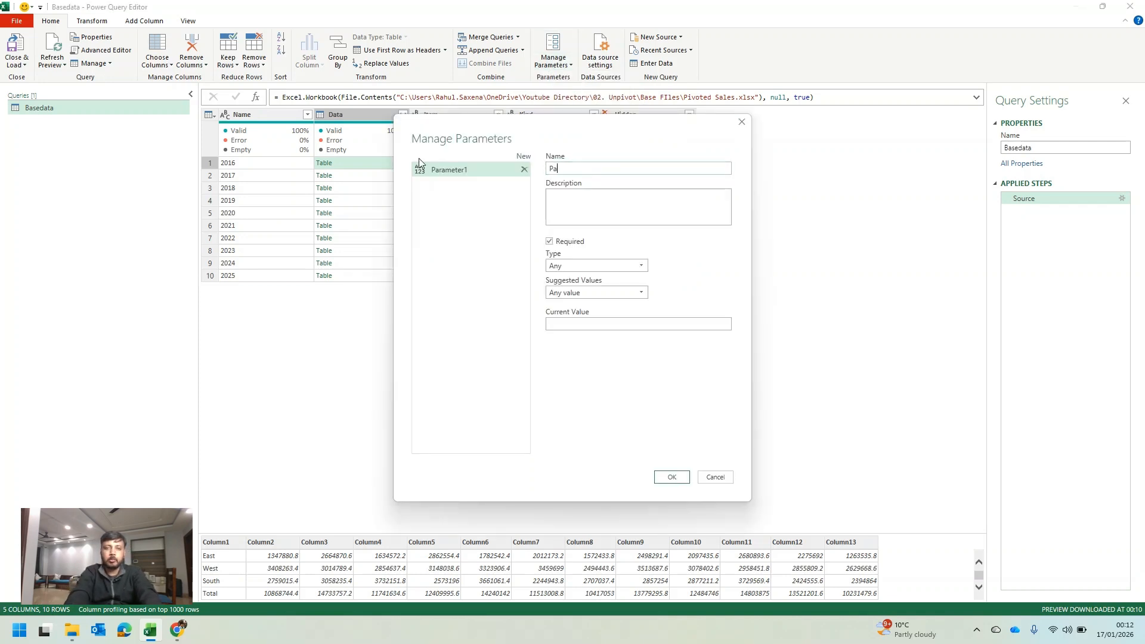
{"action": "type", "text": "ra_Sa"}
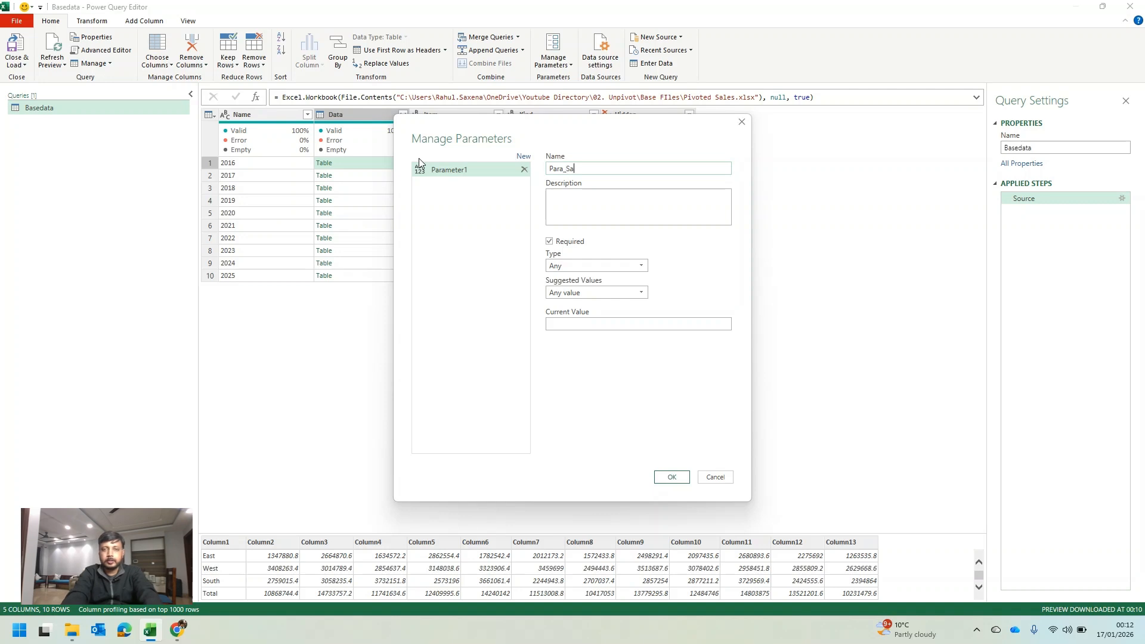
{"action": "type", "text": "les"}
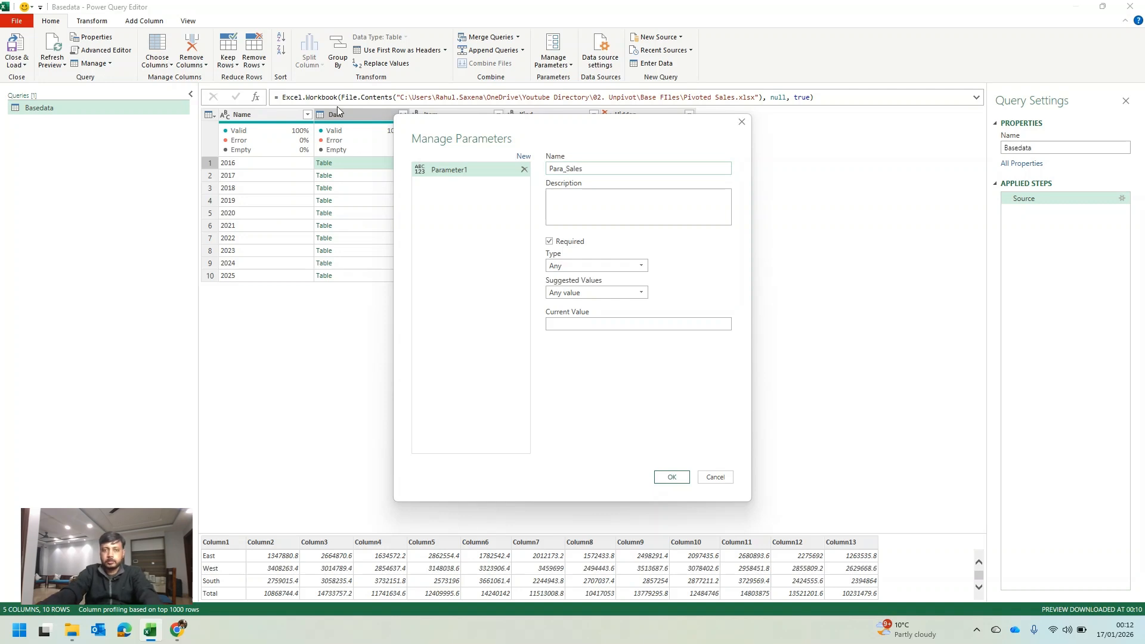
{"action": "left_click", "coordinate": [603, 323]}
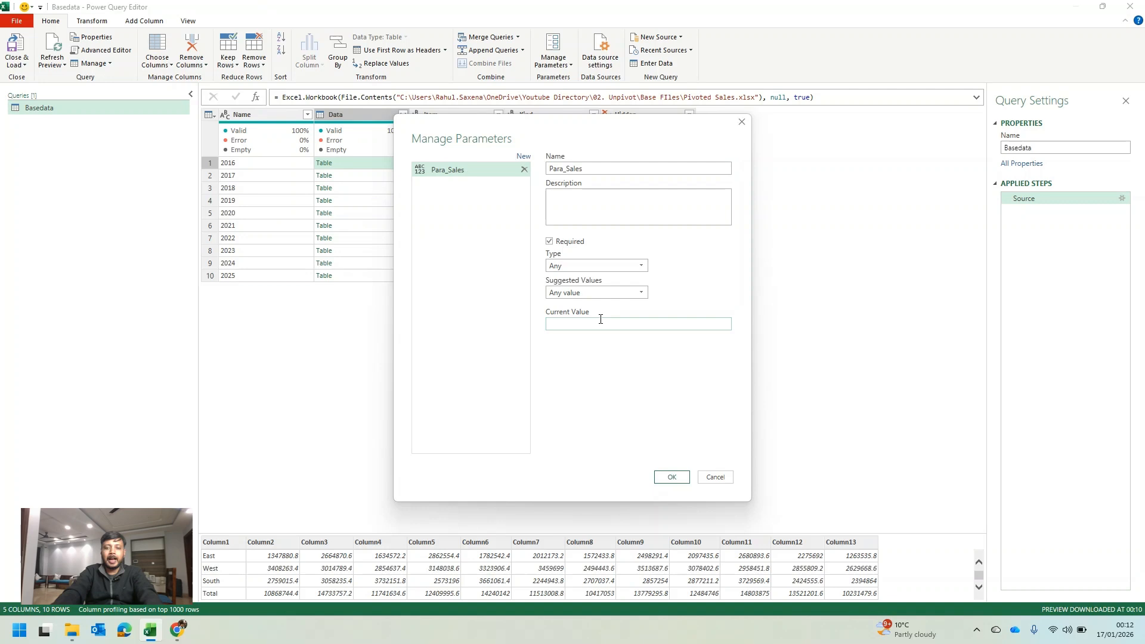
{"action": "type", "text": "Para"}
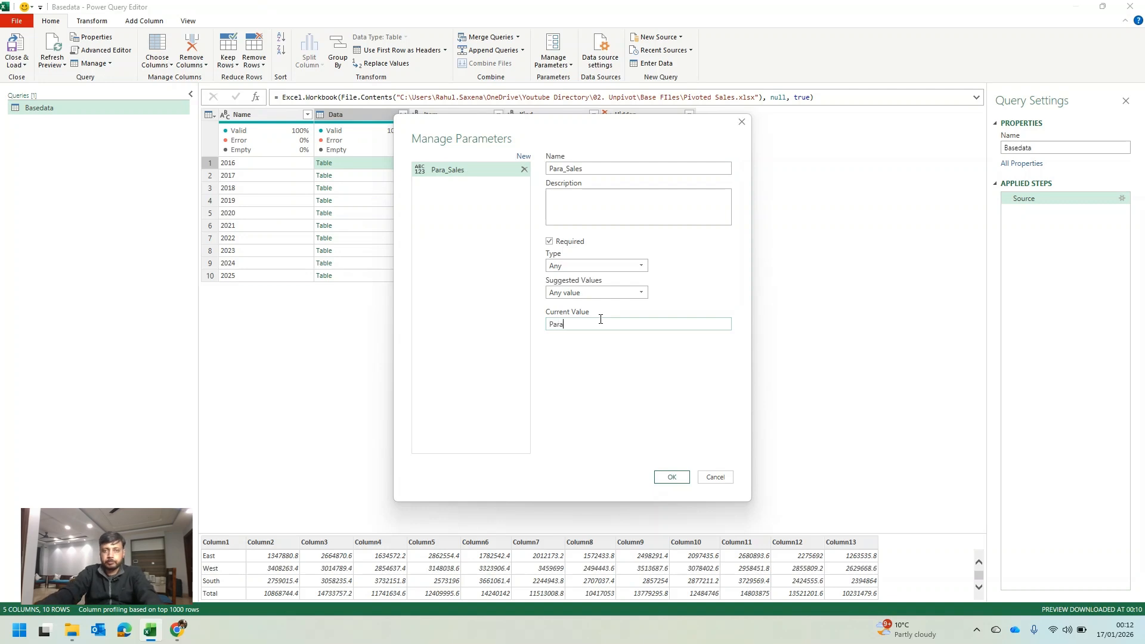
{"action": "double_click", "coordinate": [593, 326]}
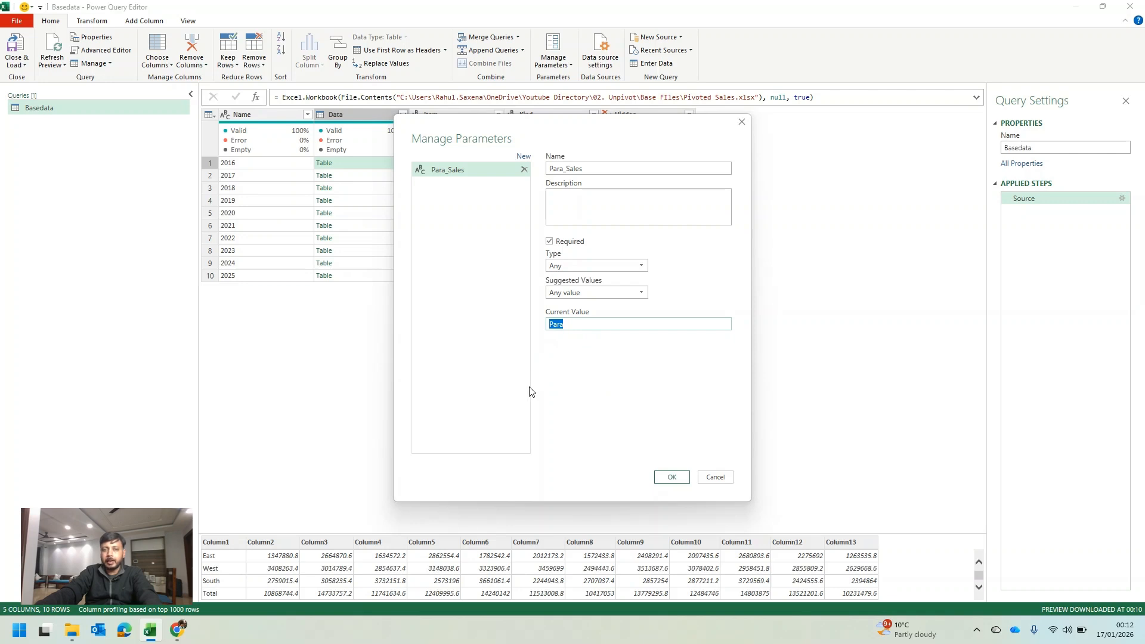
{"action": "left_click", "coordinate": [595, 377]}
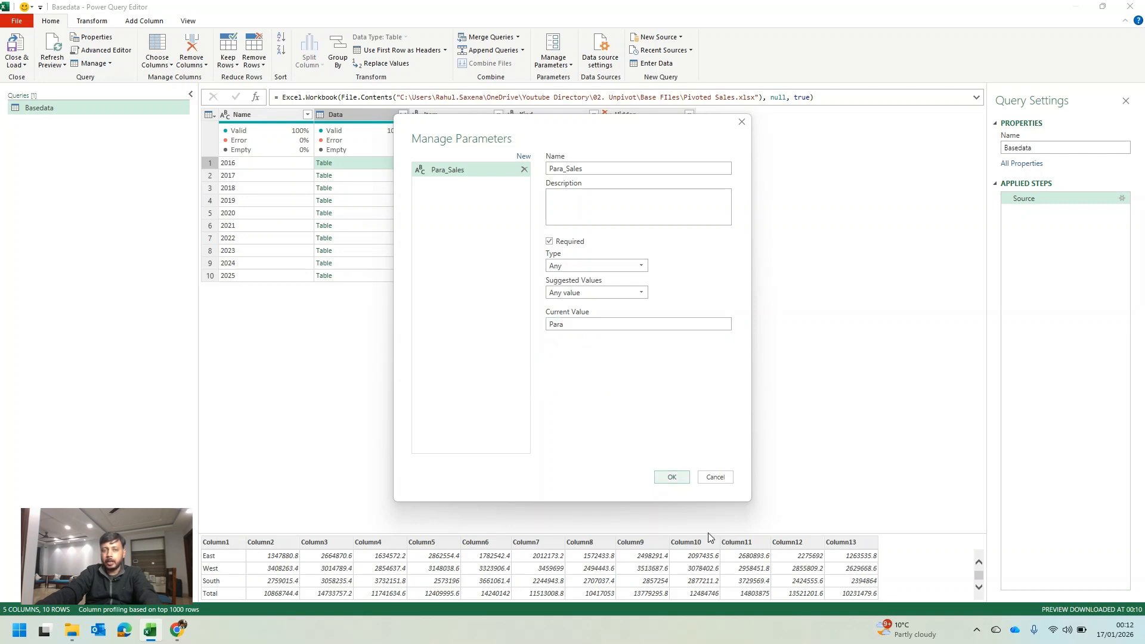
{"action": "left_click", "coordinate": [672, 478]}
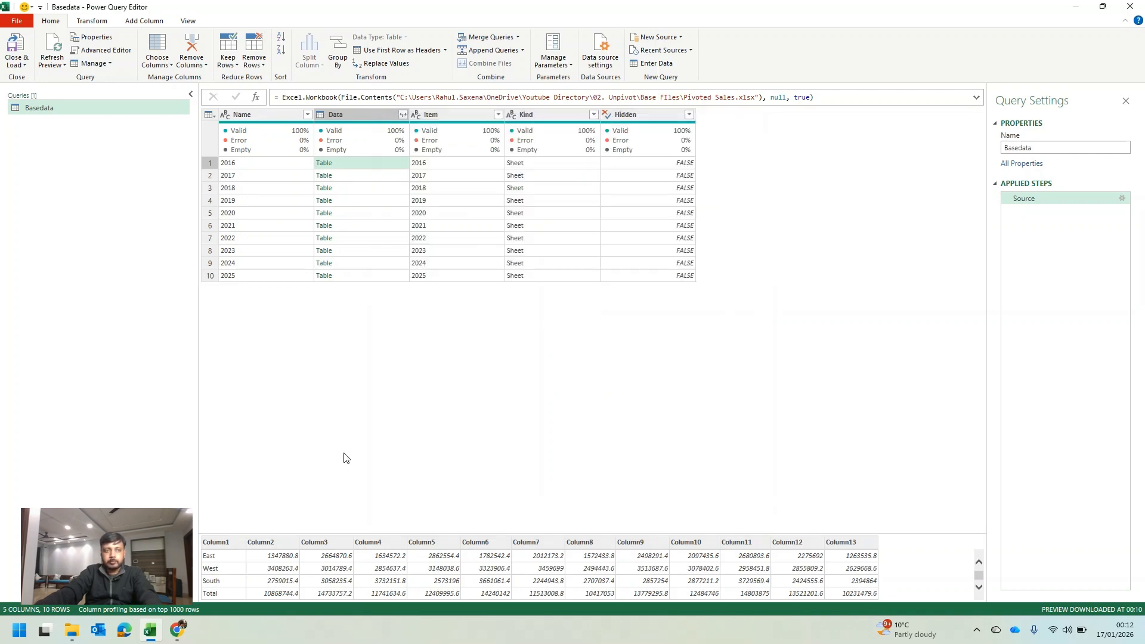
Step: Review the Para_Sales parameter, and preview the first row's name and nested 2016 table in the Basedata query
{"action": "left_click", "coordinate": [59, 123]}
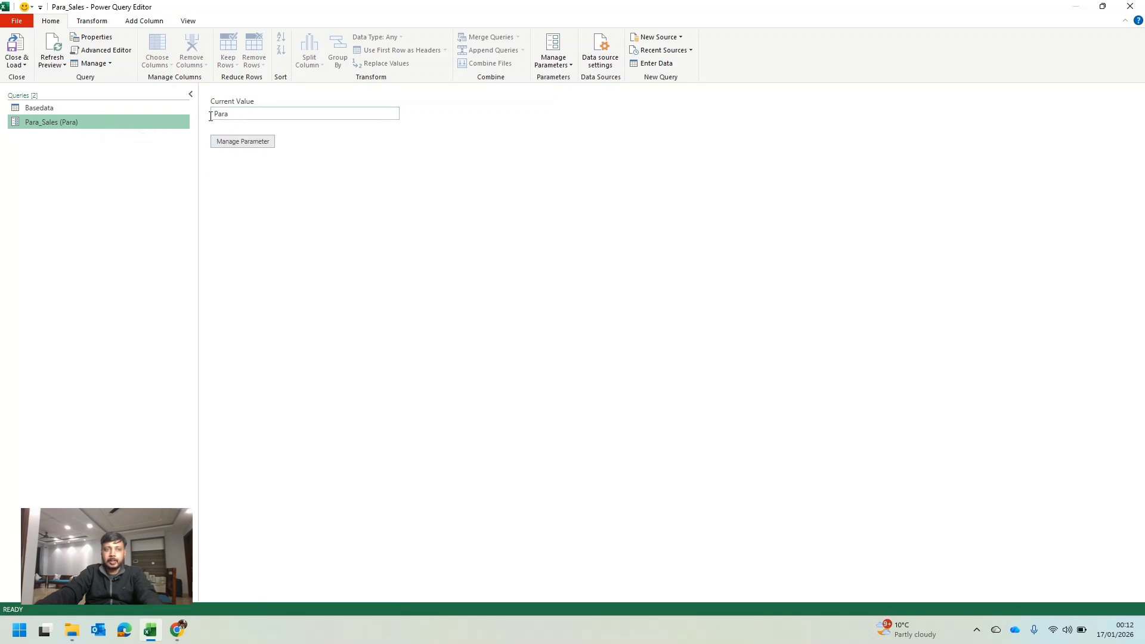
{"action": "left_click", "coordinate": [64, 108]}
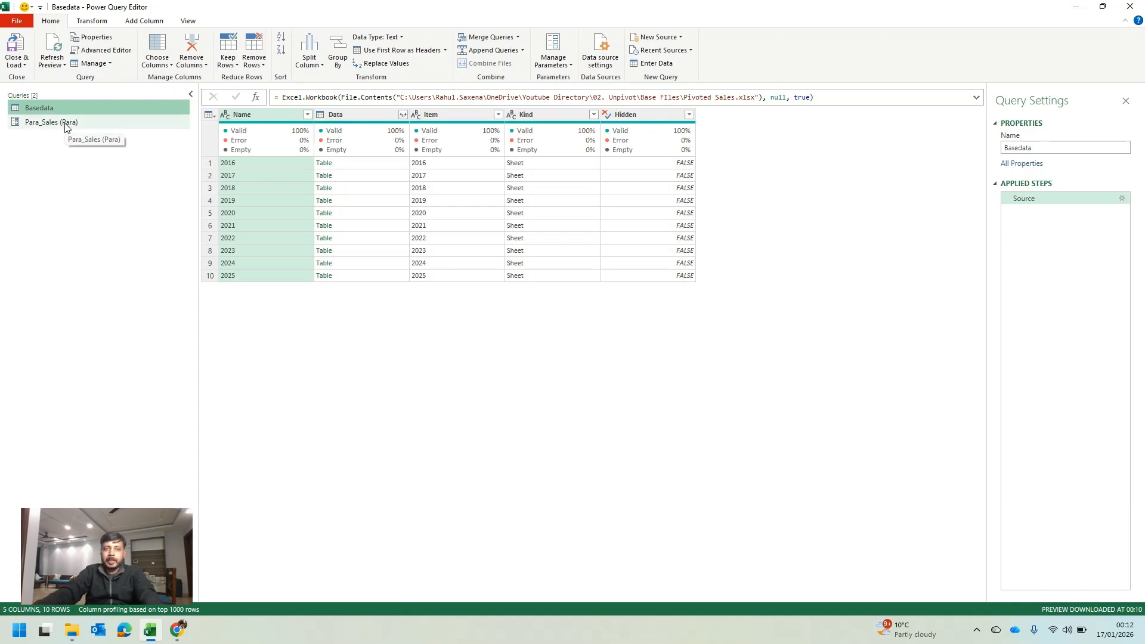
{"action": "left_click", "coordinate": [277, 162]}
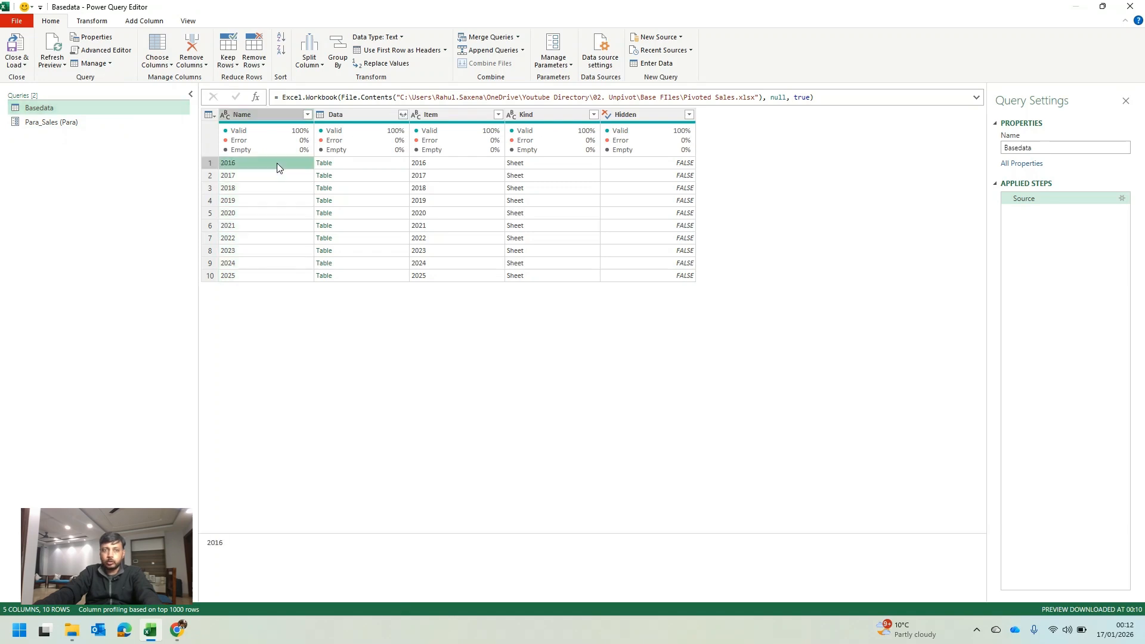
{"action": "left_click", "coordinate": [363, 164]}
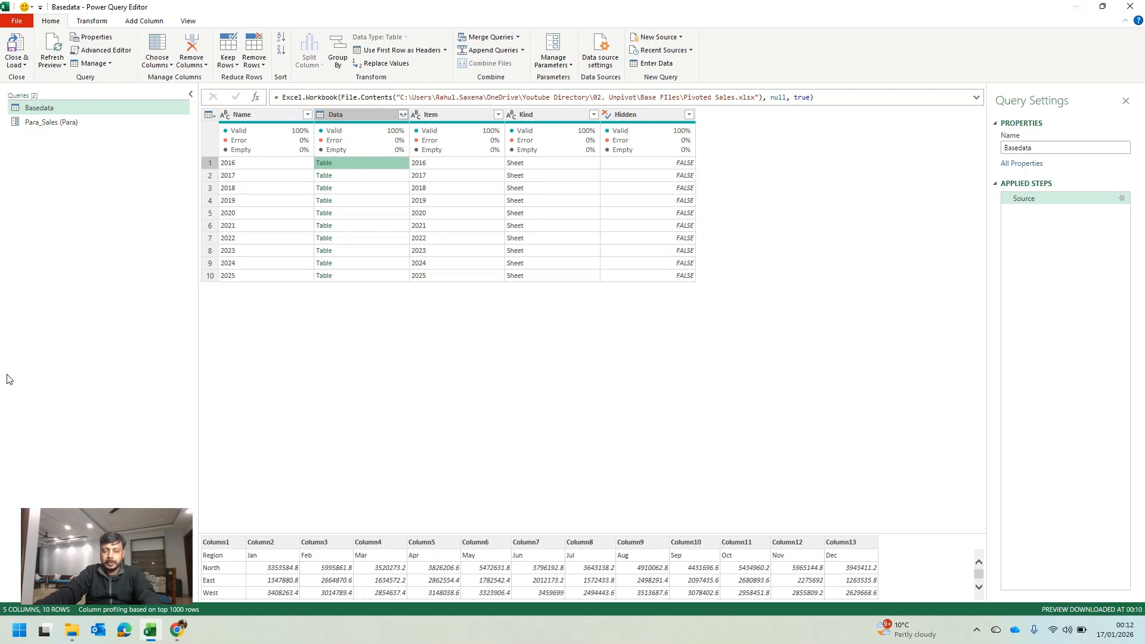
Step: Replace the "Para" value in the Para_Sales parameter's code with Basedata[Data]{0}, keeping the meta record
{"action": "left_click", "coordinate": [62, 123]}
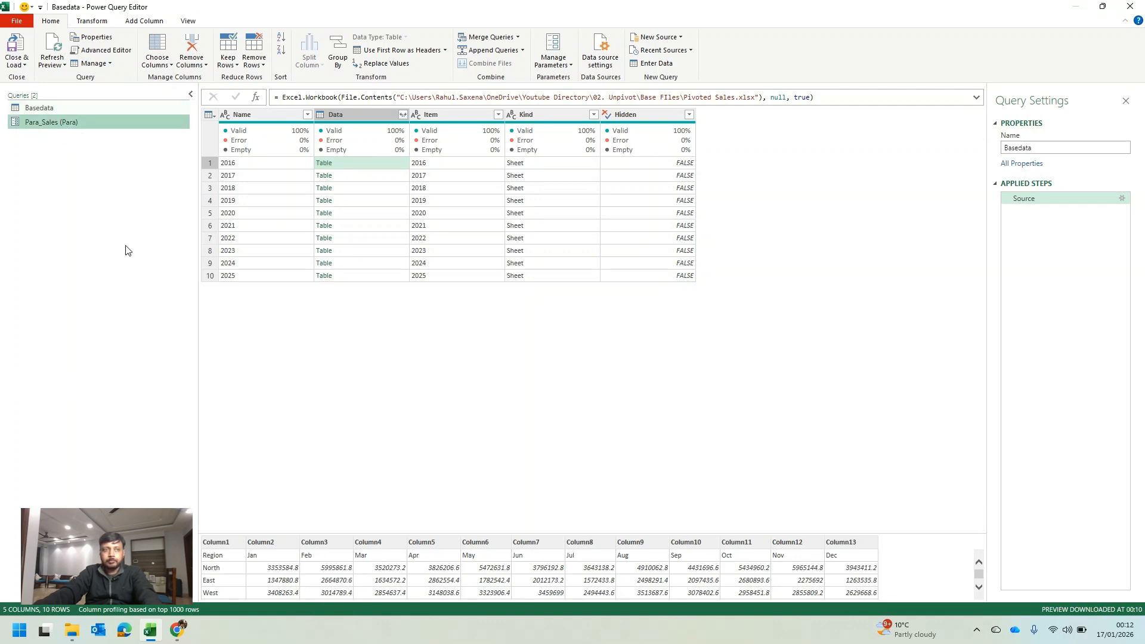
{"action": "left_click", "coordinate": [119, 54]}
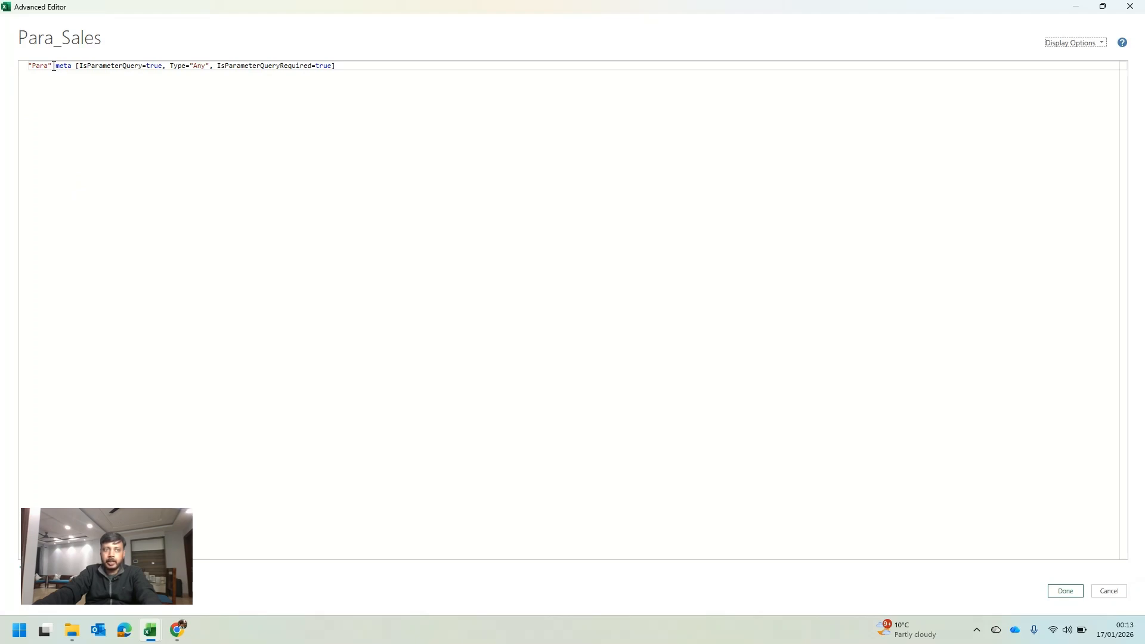
{"action": "left_click_drag", "start_coordinate": [53, 66], "coordinate": [23, 68]}
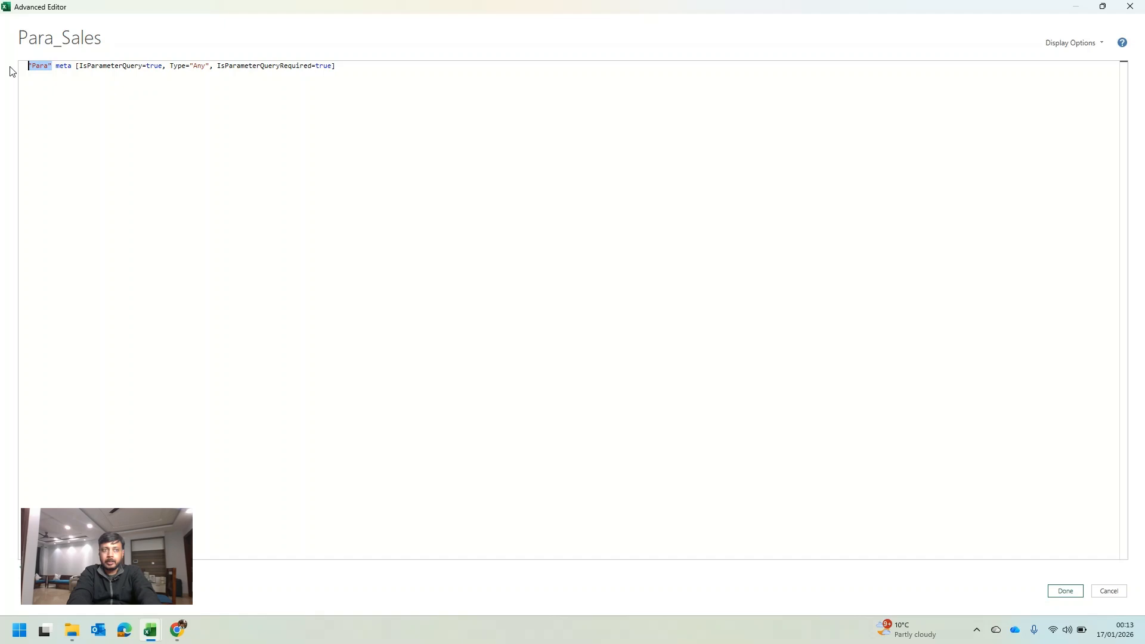
{"action": "type", "text": "Baseda"}
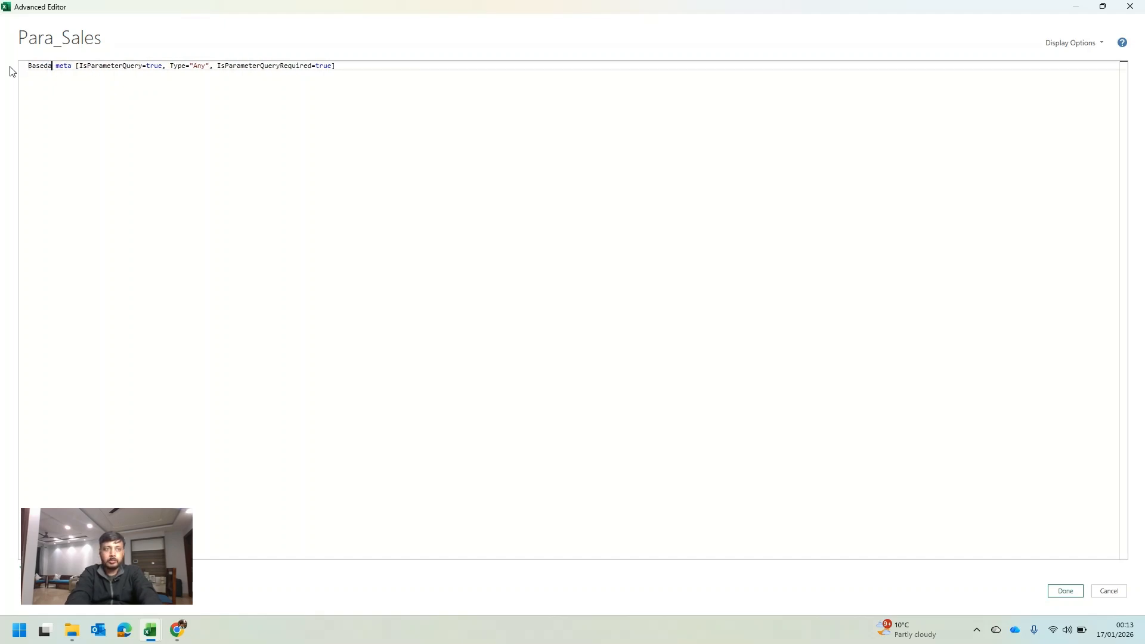
{"action": "type", "text": "t"}
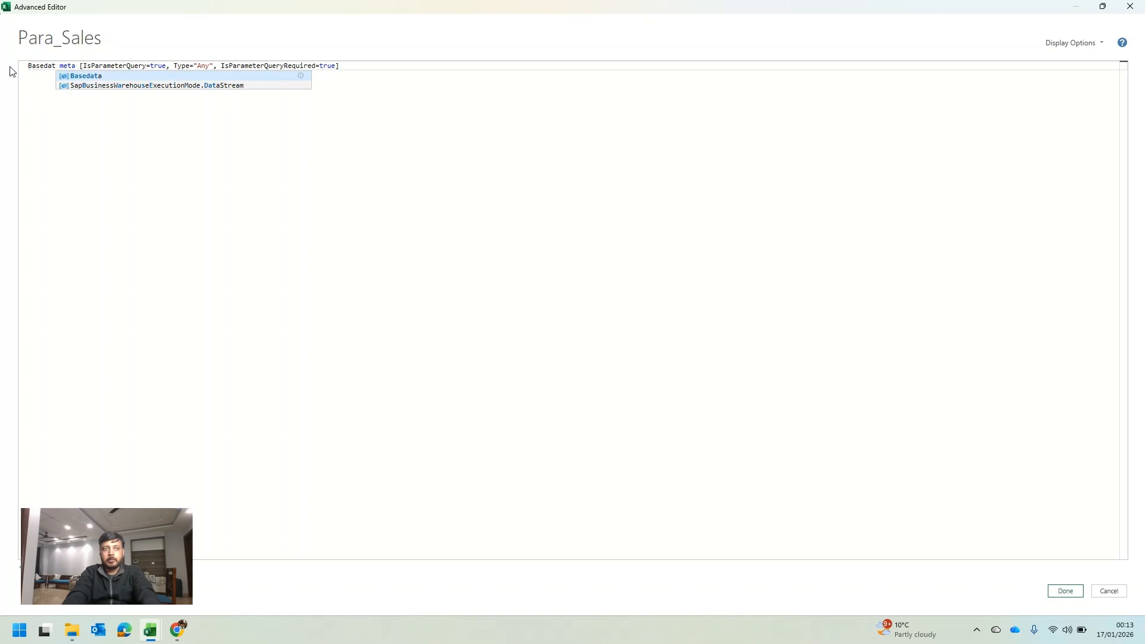
{"action": "left_click", "coordinate": [88, 78]}
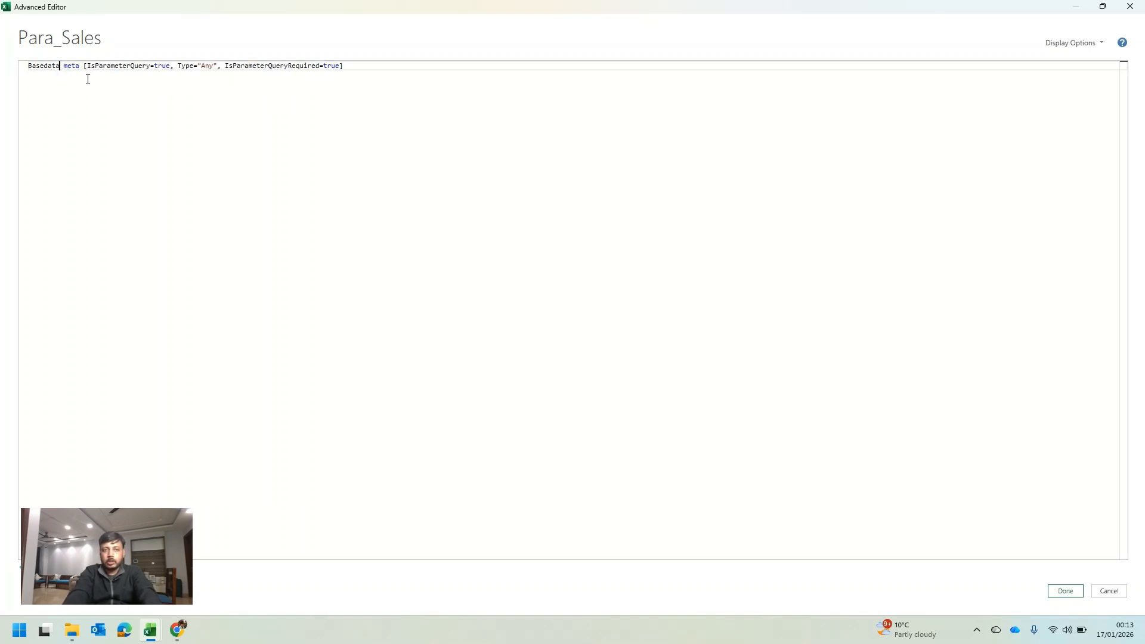
{"action": "type", "text": "[]"}
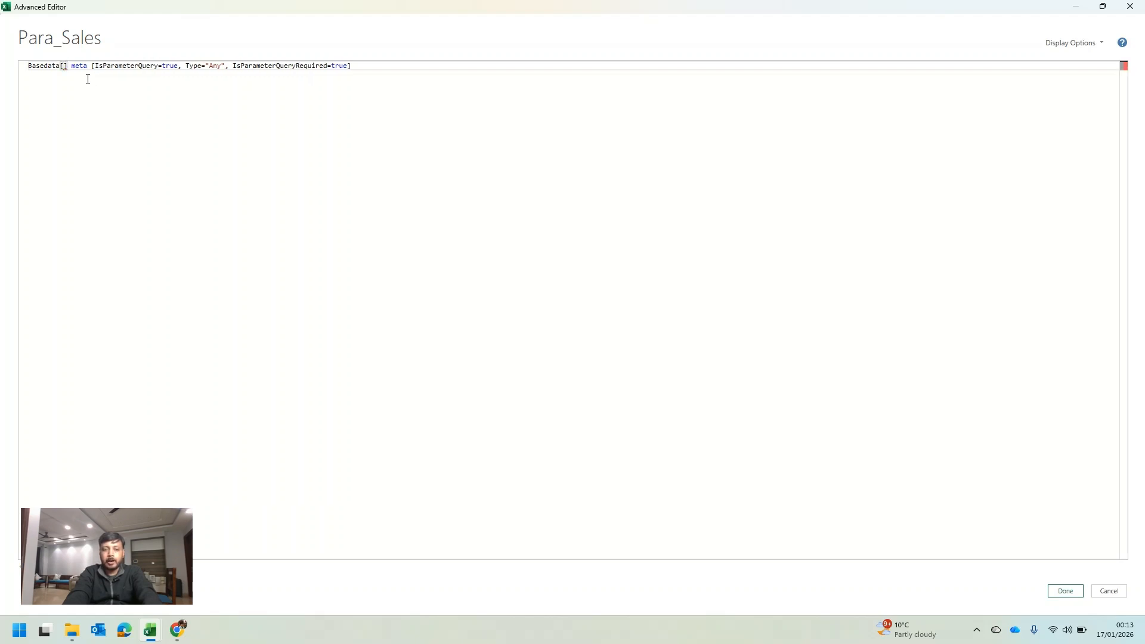
{"action": "type", "text": "Data"}
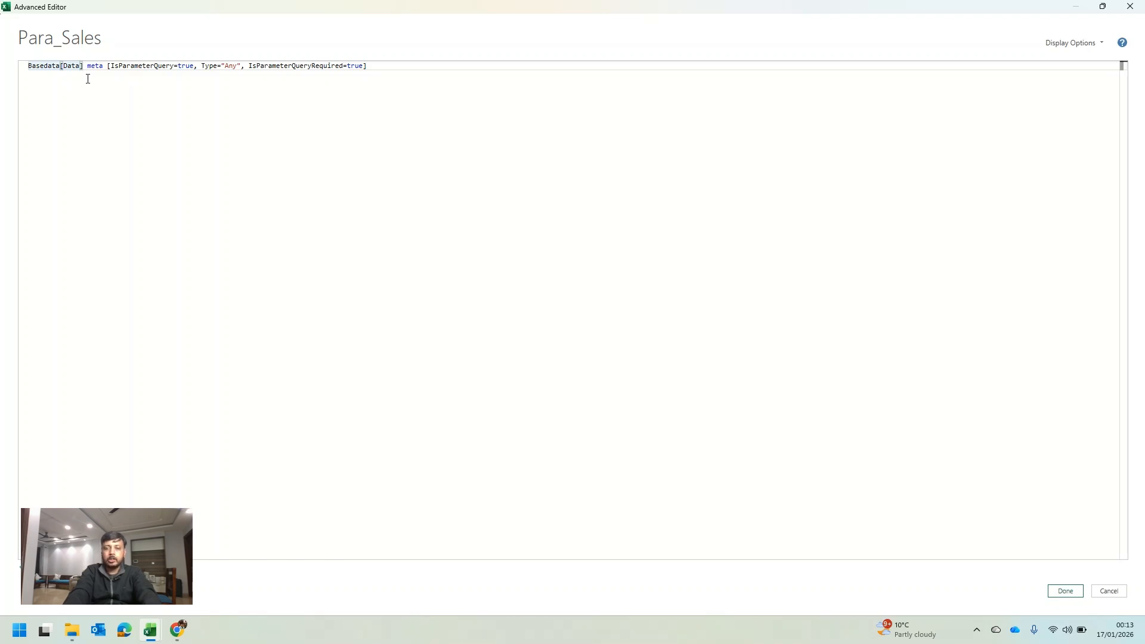
{"action": "type", "text": "{"}
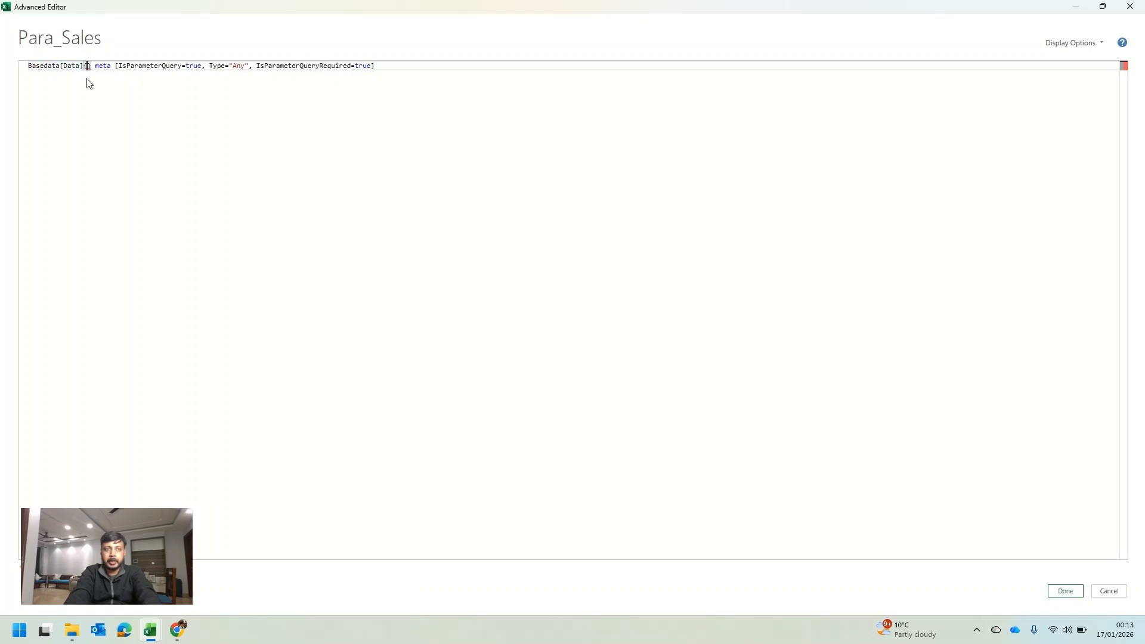
{"action": "type", "text": "0"}
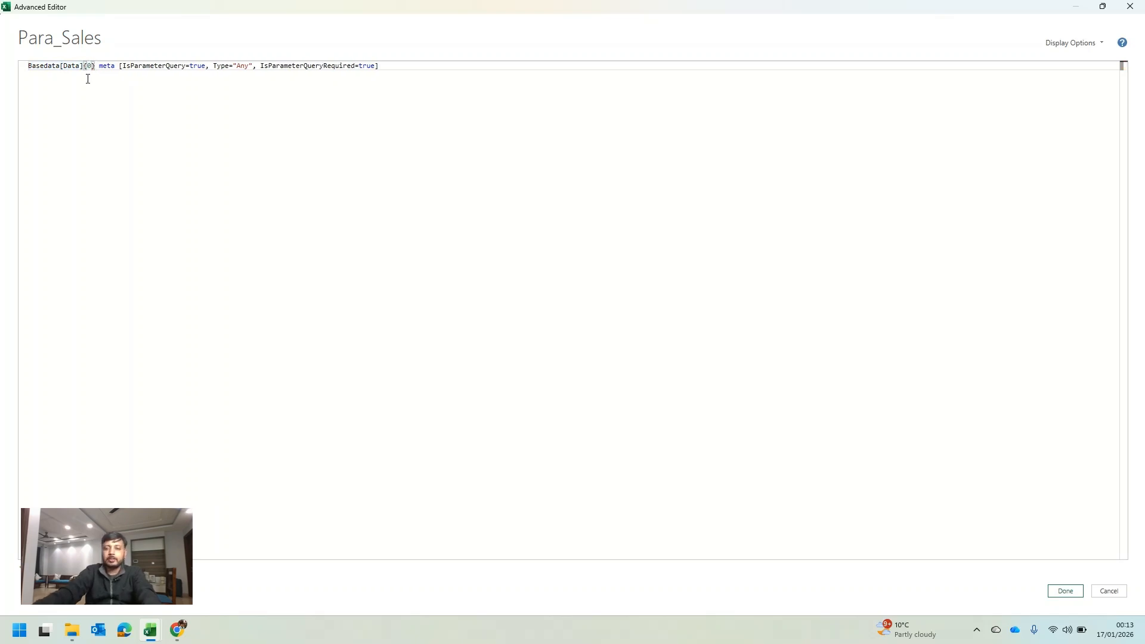
{"action": "left_click", "coordinate": [1066, 591]}
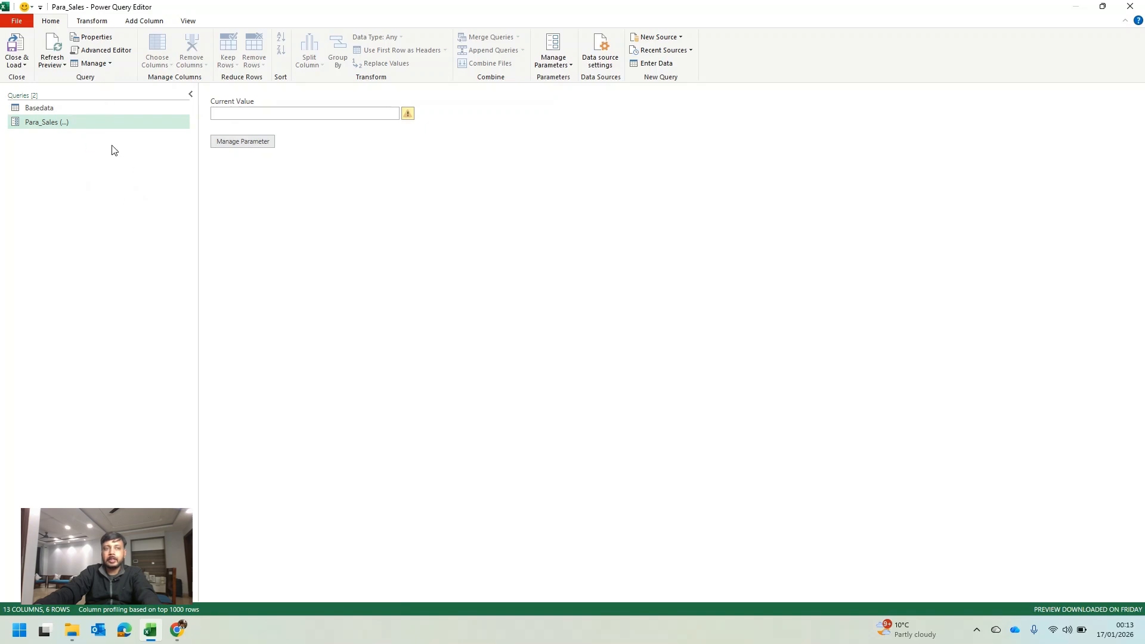
Step: Check the Para_Sales parameter against the Basedata query, and preview the nested 2016 table it references
{"action": "left_click", "coordinate": [59, 105]}
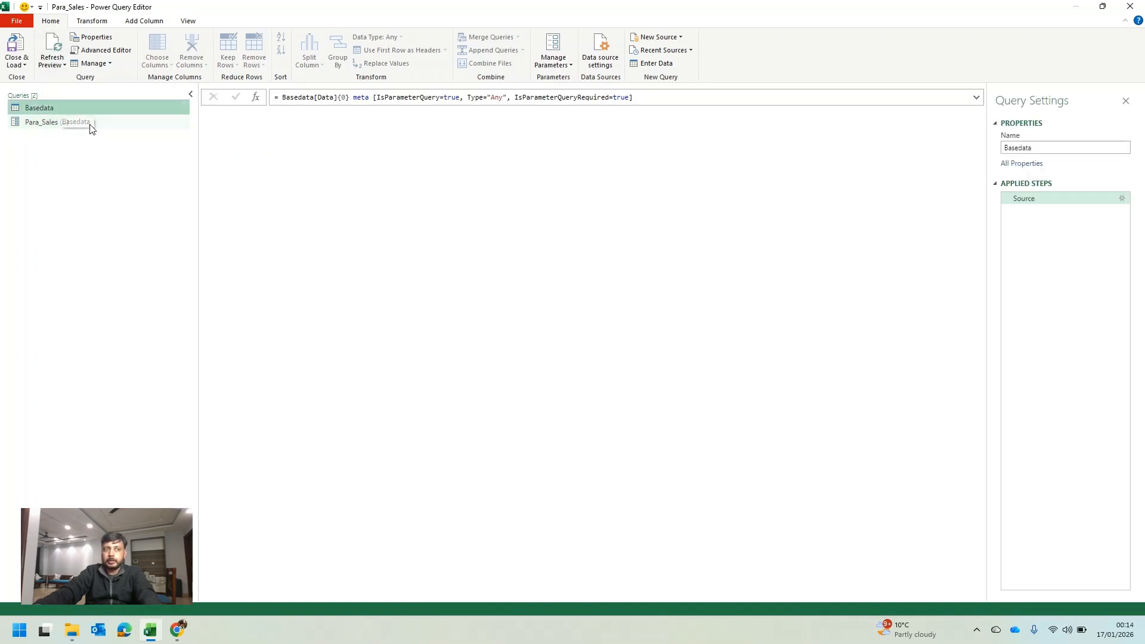
{"action": "left_click", "coordinate": [52, 123]}
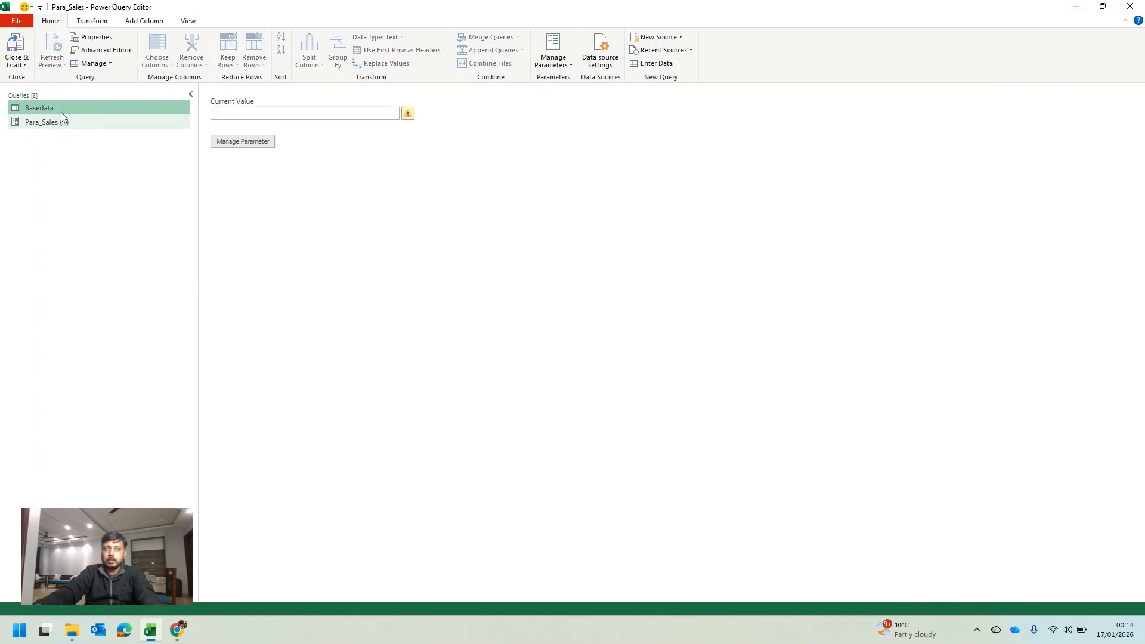
{"action": "left_click", "coordinate": [66, 109]}
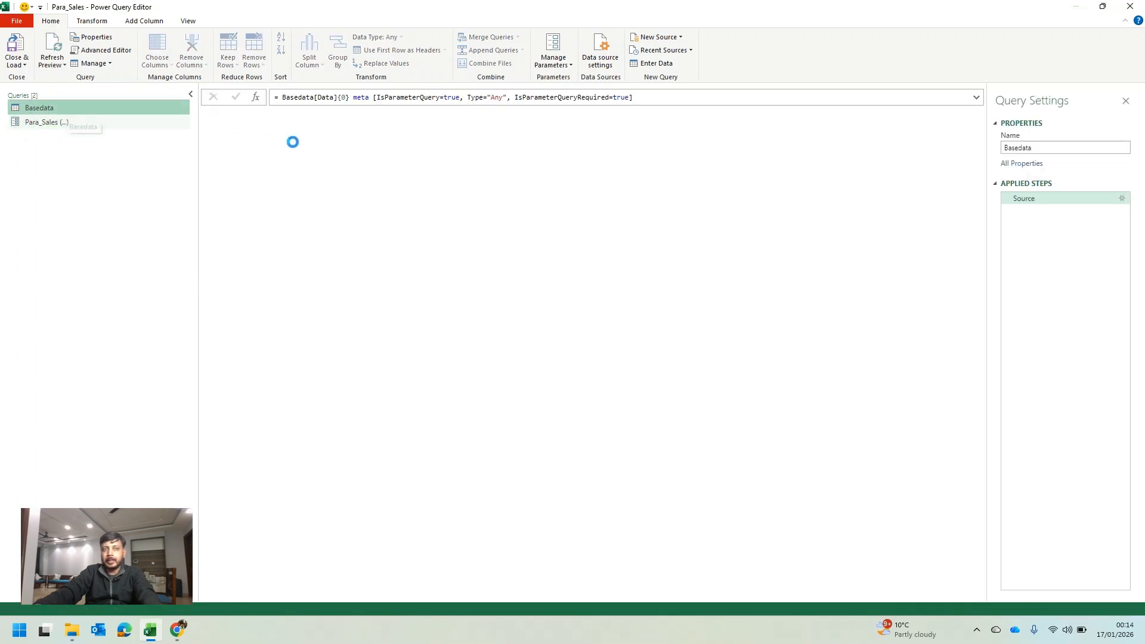
{"action": "left_click", "coordinate": [355, 165]}
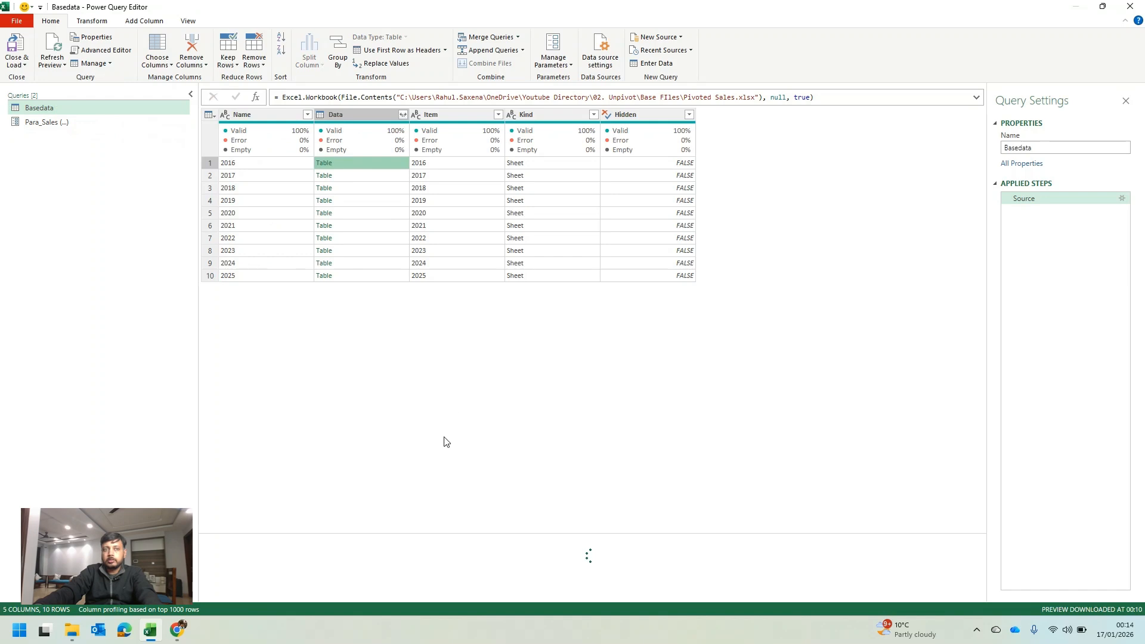
Step: Add a blank query and rename it as Transformation
{"action": "right_click", "coordinate": [64, 162]}
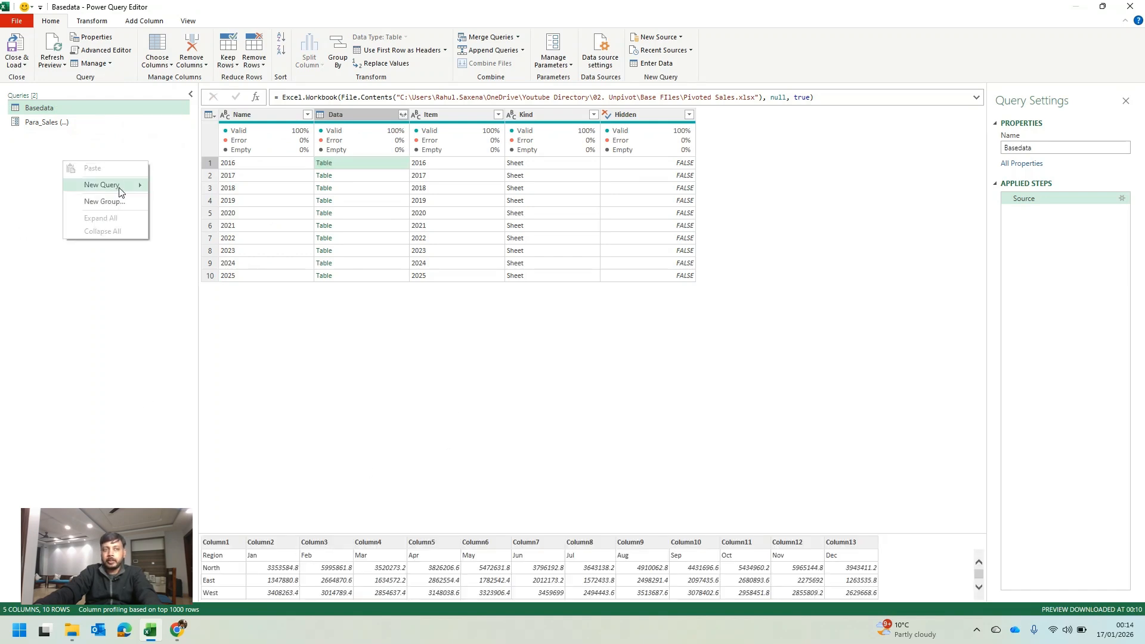
{"action": "mouse_move", "coordinate": [120, 189]}
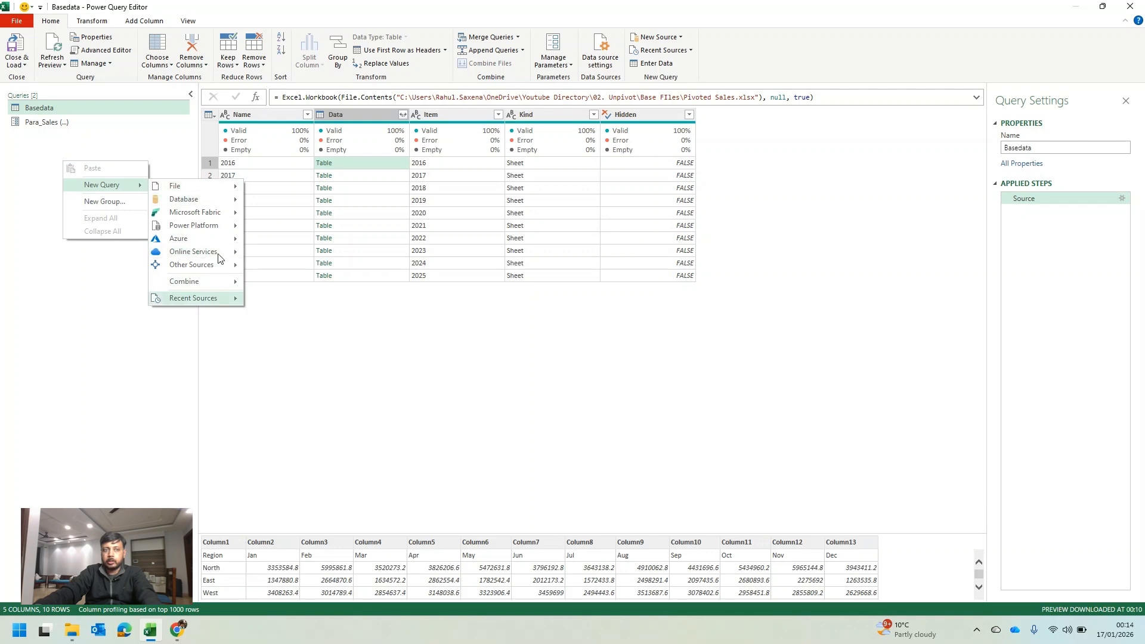
{"action": "mouse_move", "coordinate": [220, 269]}
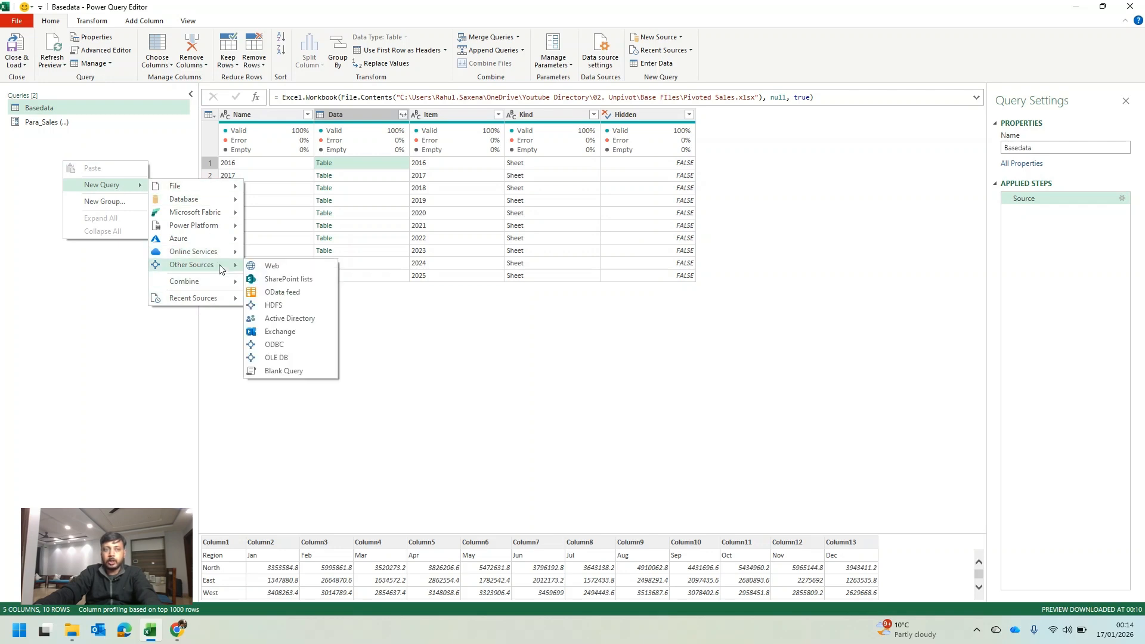
{"action": "left_click", "coordinate": [303, 370]}
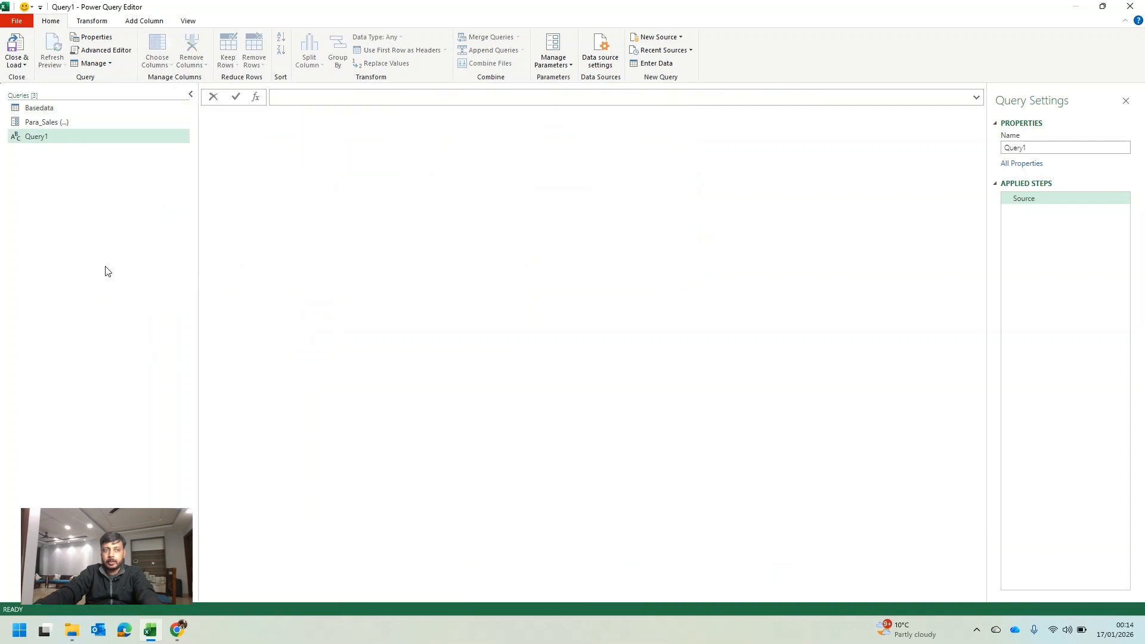
{"action": "double_click", "coordinate": [1051, 148]}
{"action": "type", "text": "Transformation"}
{"action": "key", "text": "Return"}
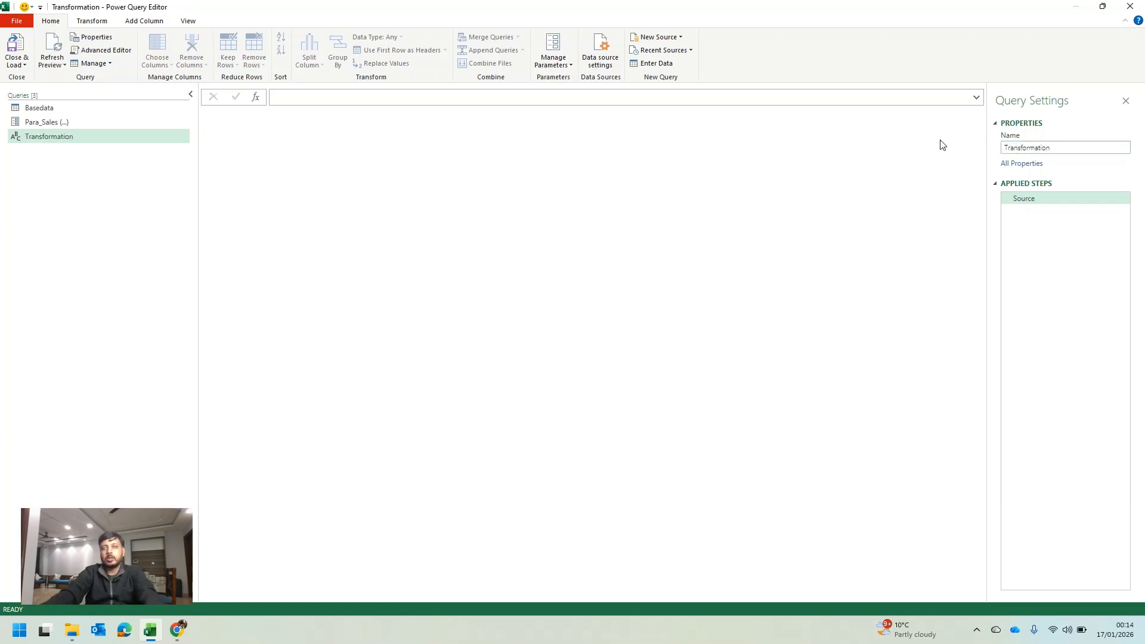
Step: Set the Transformation query's source to the Para_Sales parameter, and promote the first row to headers
{"action": "left_click", "coordinate": [429, 96]}
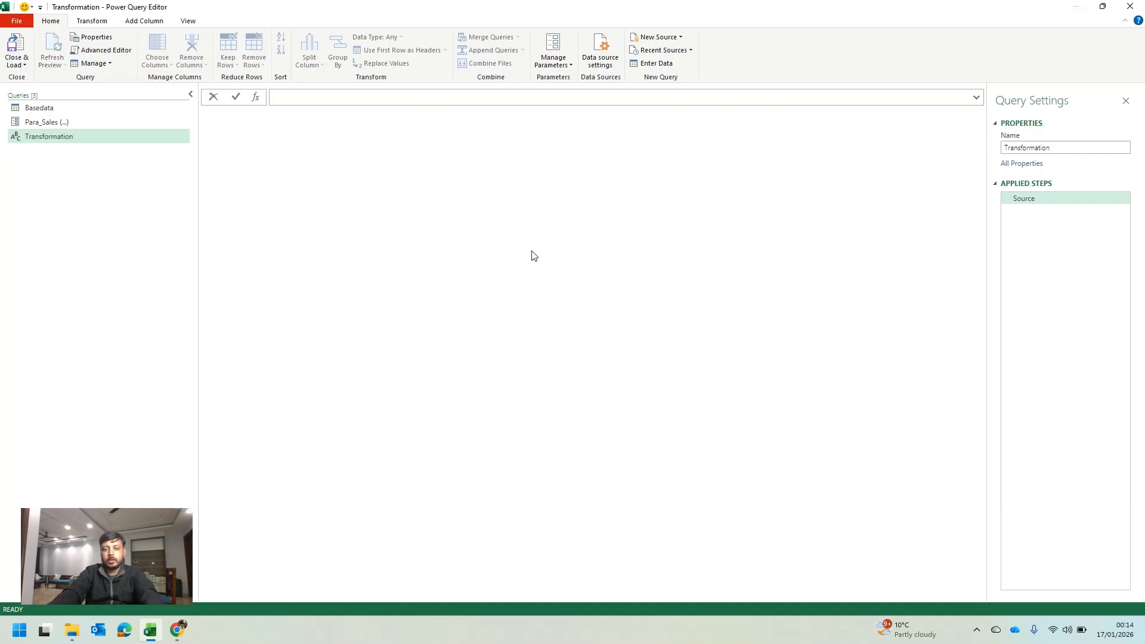
{"action": "type", "text": "="}
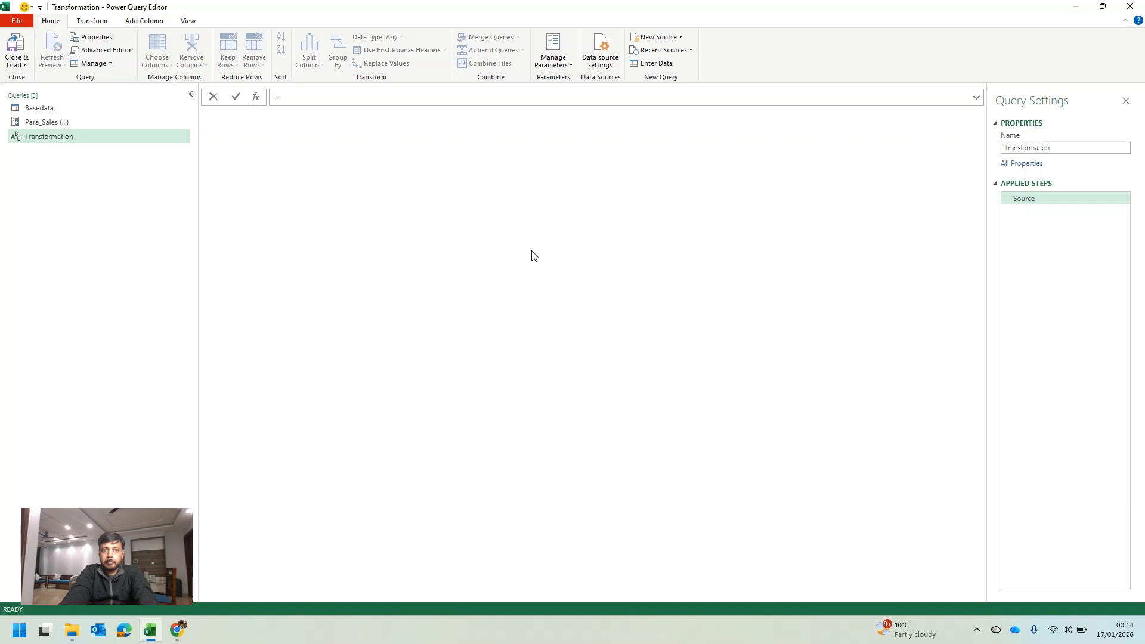
{"action": "type", "text": "pa"}
{"action": "key", "text": "Return"}
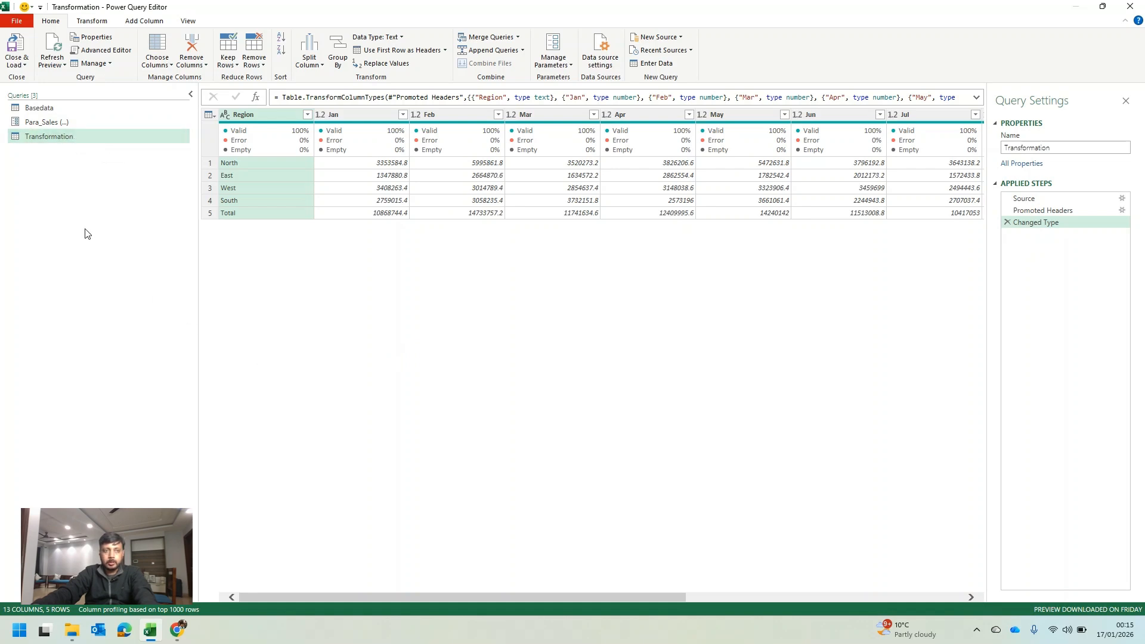
Step: Filter the Total row out of the Region column in the Transformation query
{"action": "left_click", "coordinate": [307, 115]}
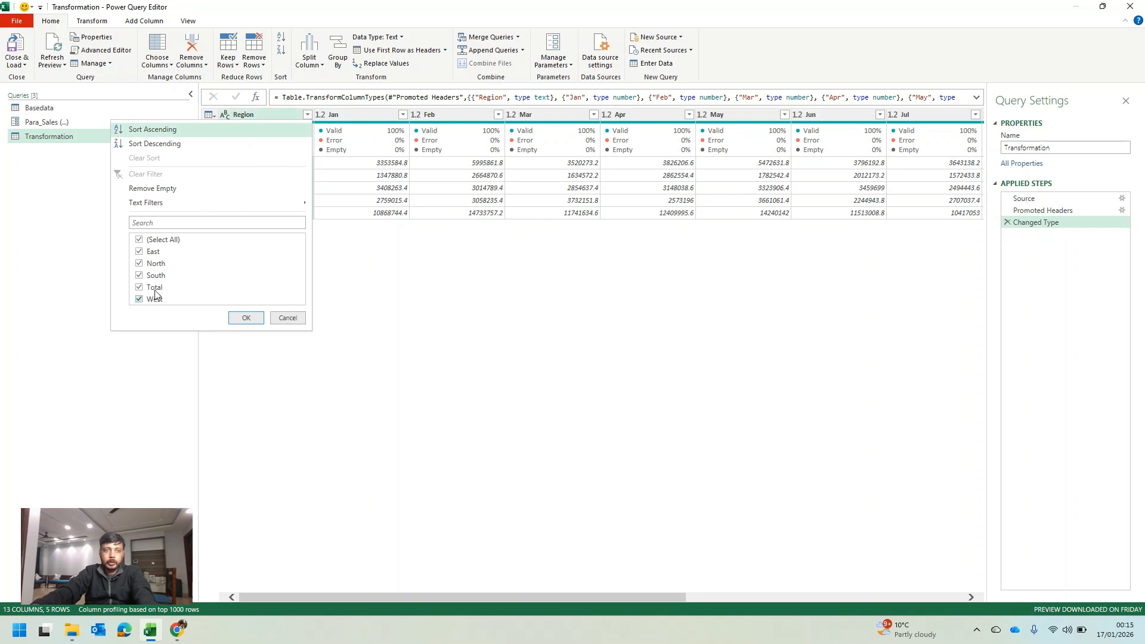
{"action": "left_click", "coordinate": [154, 289]}
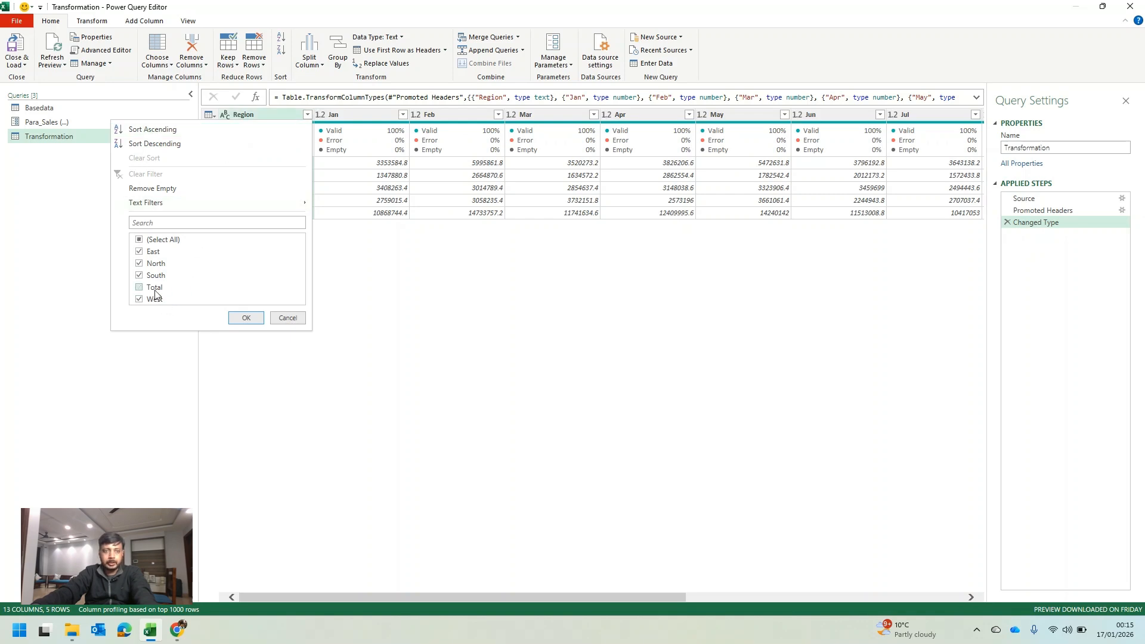
{"action": "left_click", "coordinate": [246, 319]}
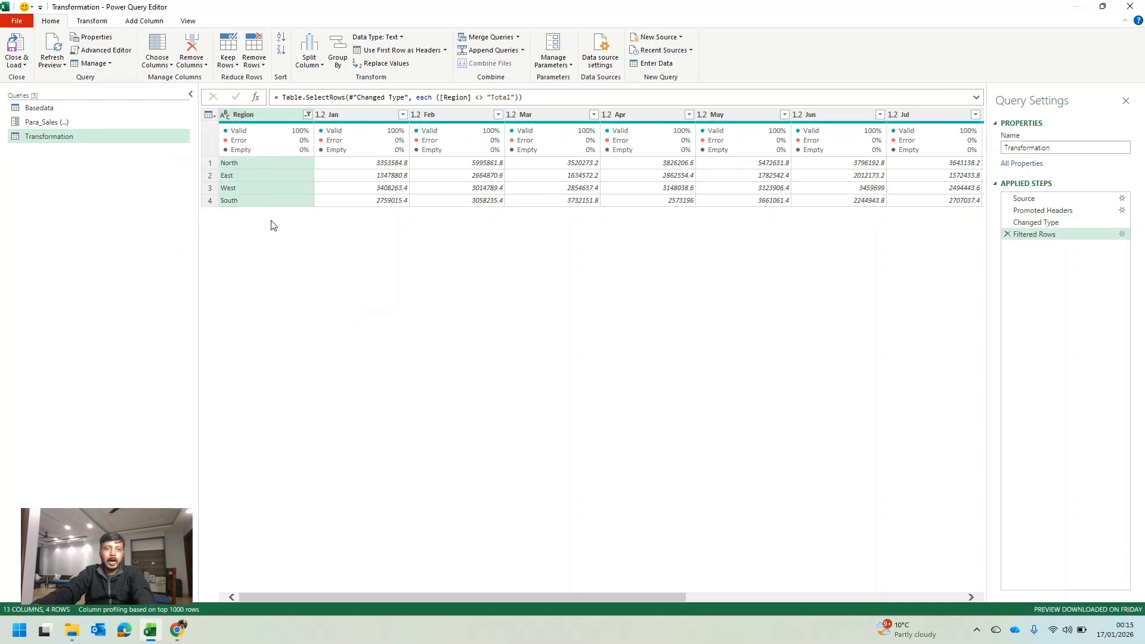
Step: Try unpivoting the selected Jan to Dec columns, and remove the resulting applied step
{"action": "left_click", "coordinate": [359, 114]}
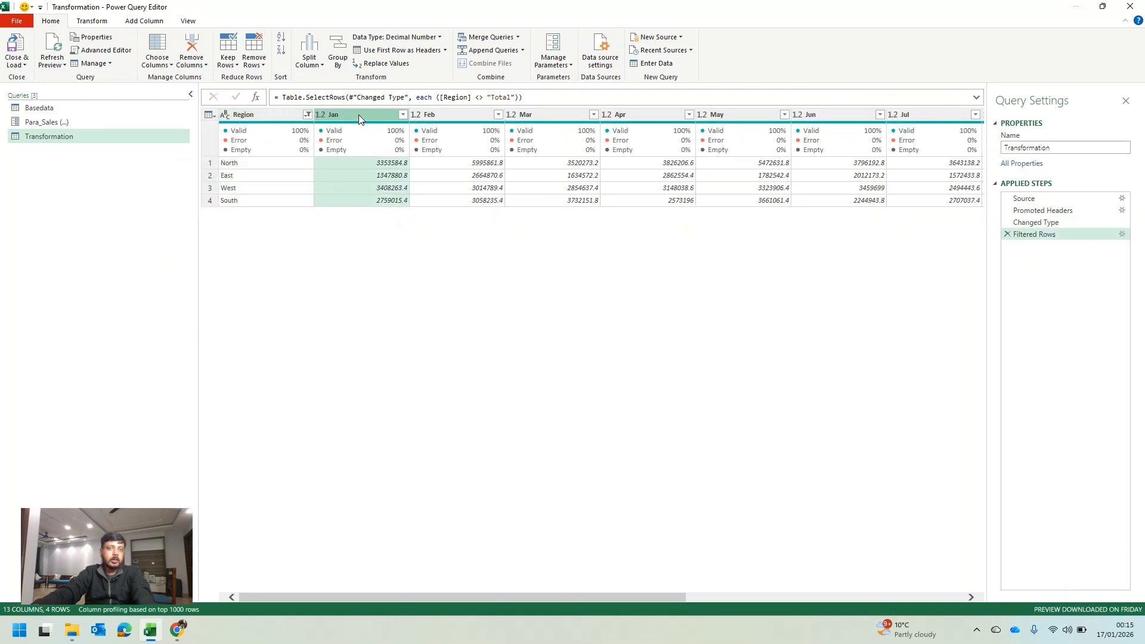
{"action": "scroll", "coordinate": [427, 256], "scroll_direction": "right", "scroll_amount": 5}
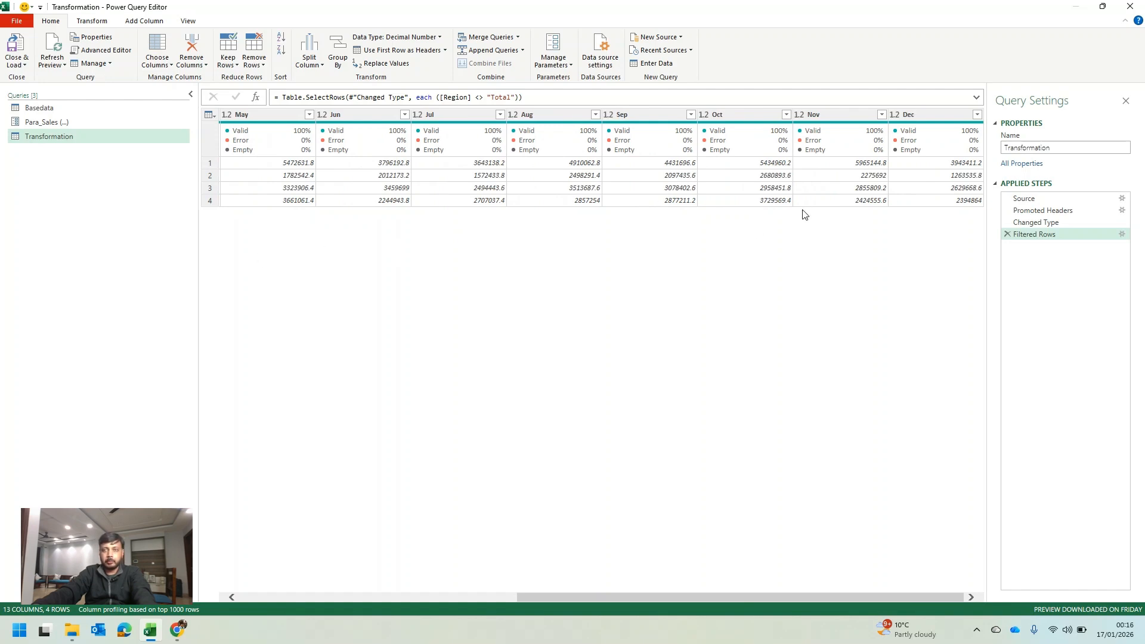
{"action": "scroll", "coordinate": [396, 227], "scroll_direction": "left", "scroll_amount": 5}
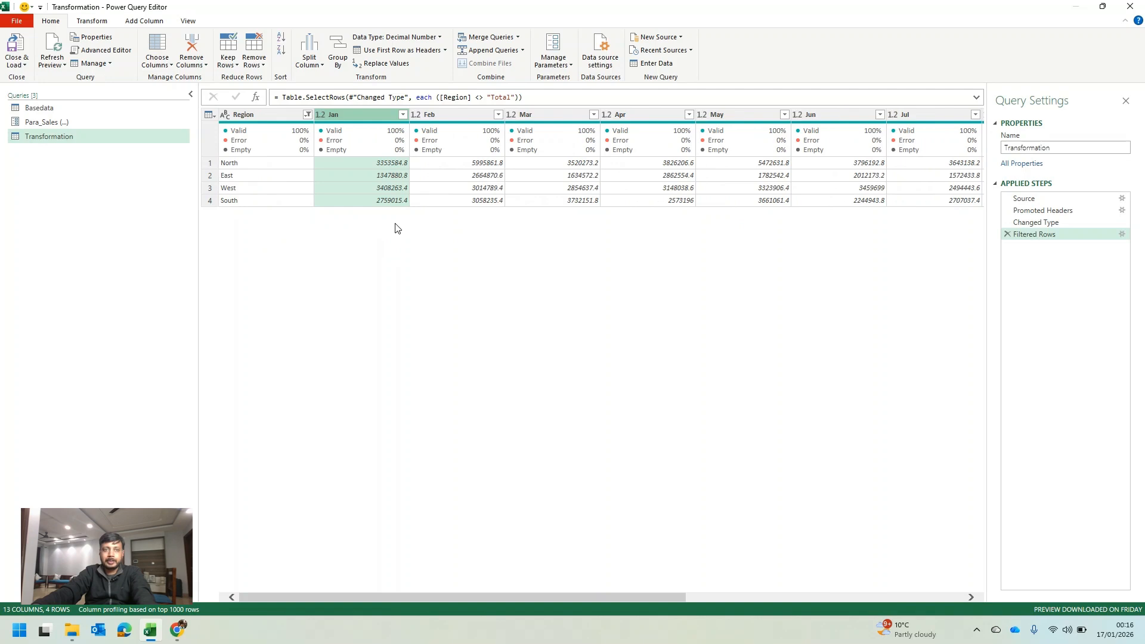
{"action": "scroll", "coordinate": [396, 227], "scroll_direction": "right", "scroll_amount": 5}
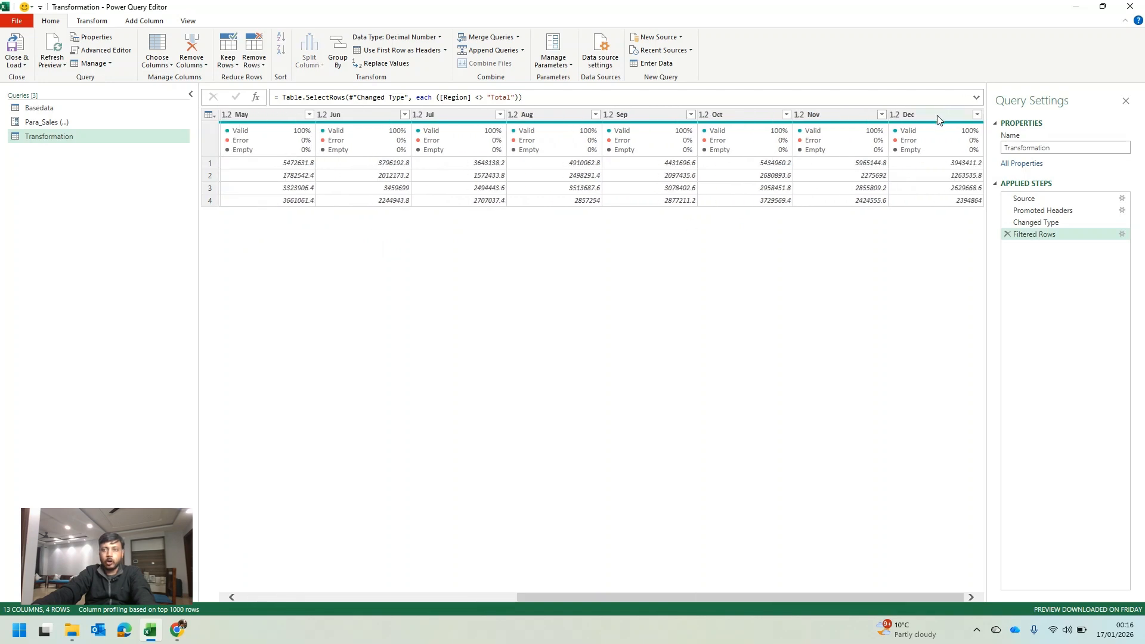
{"action": "left_click", "coordinate": [937, 117], "text": "shift"}
{"action": "right_click", "coordinate": [937, 116]}
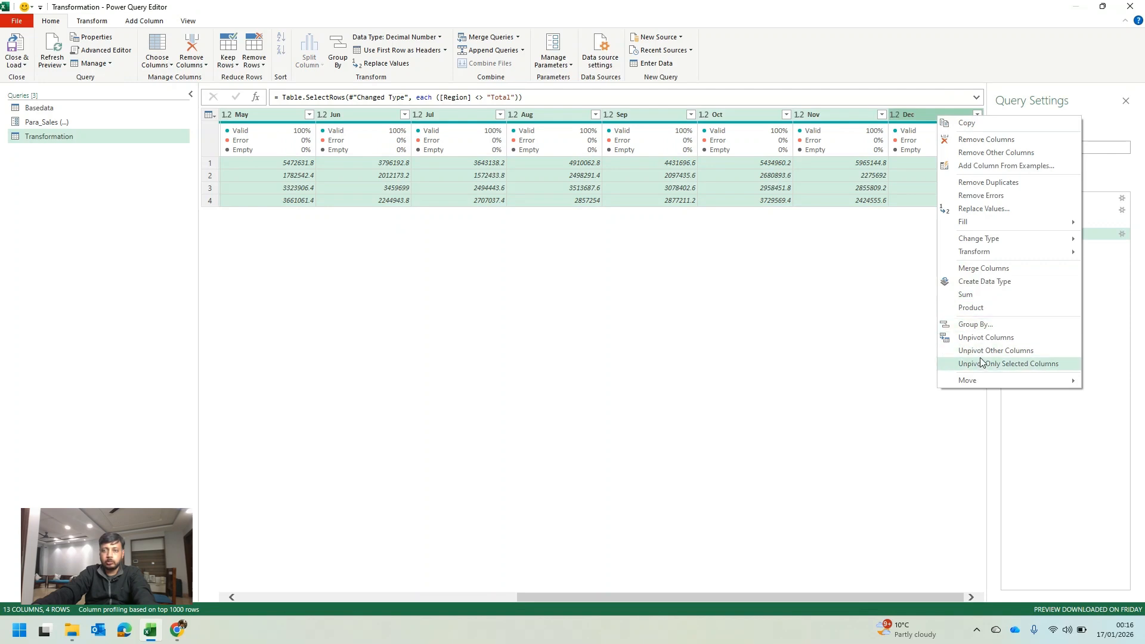
{"action": "left_click", "coordinate": [985, 338]}
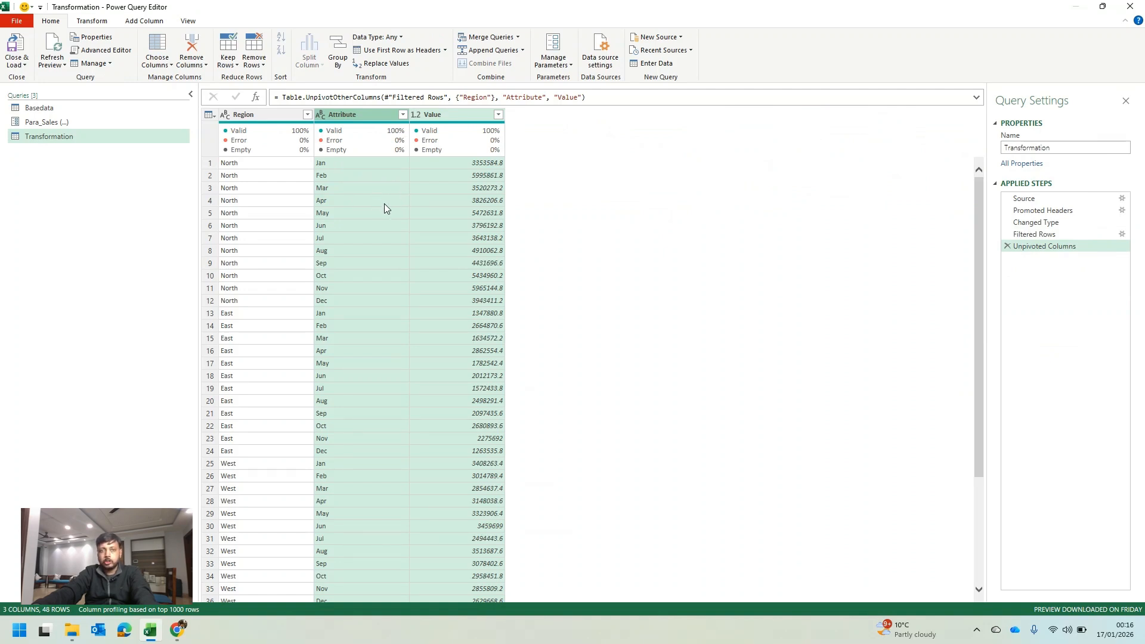
{"action": "left_click", "coordinate": [1008, 248]}
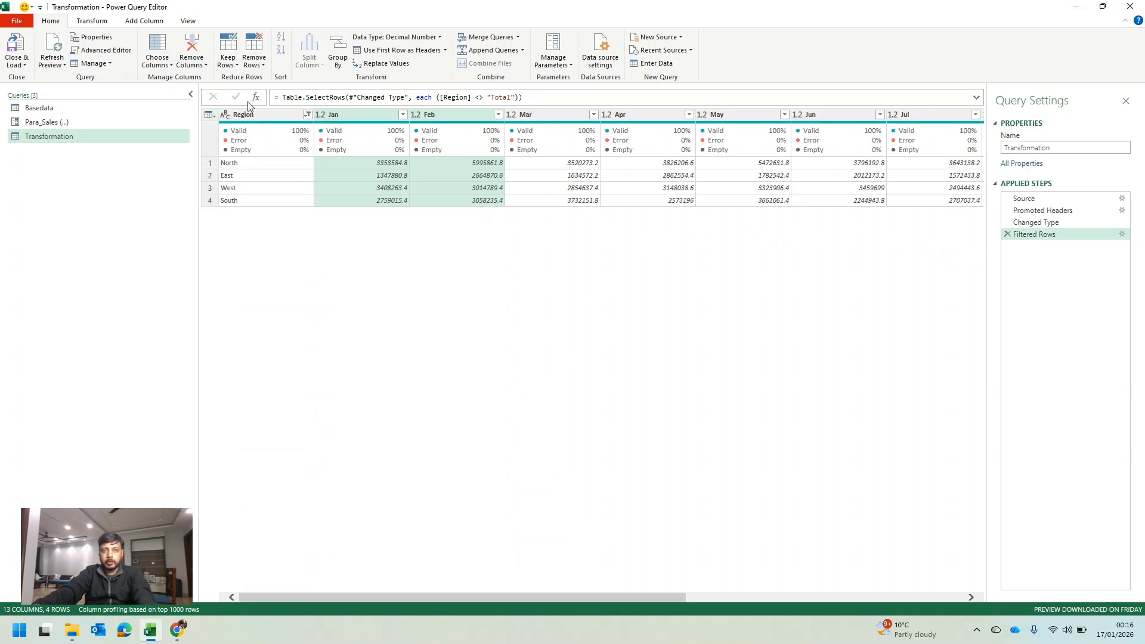
Step: Unpivot all columns other than Region in the Transformation query
{"action": "left_click", "coordinate": [270, 116]}
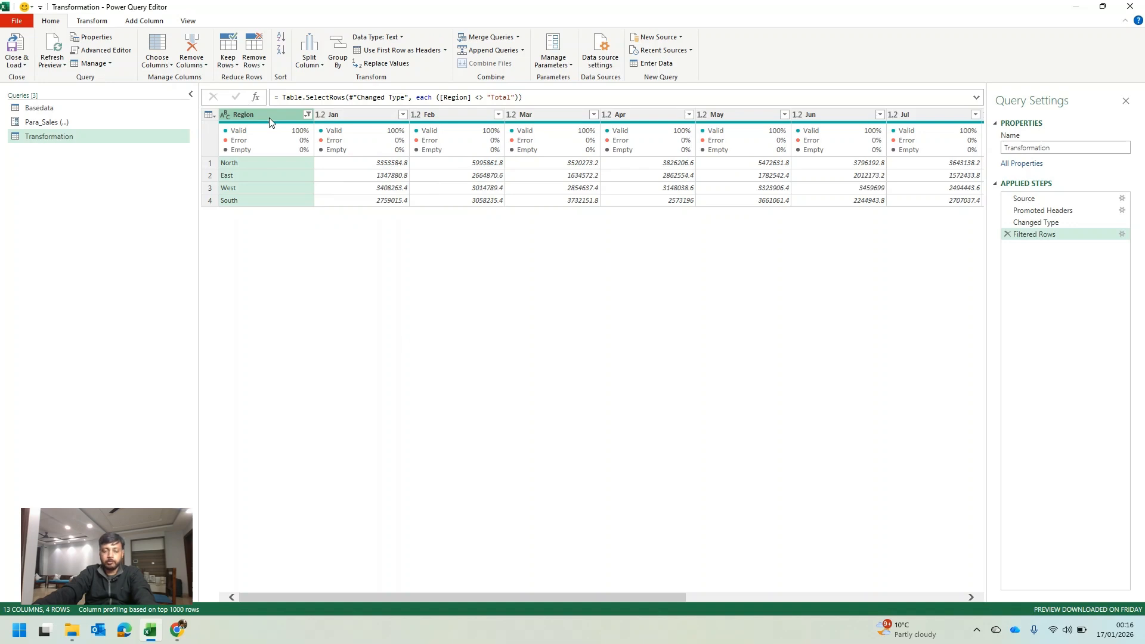
{"action": "right_click", "coordinate": [270, 121]}
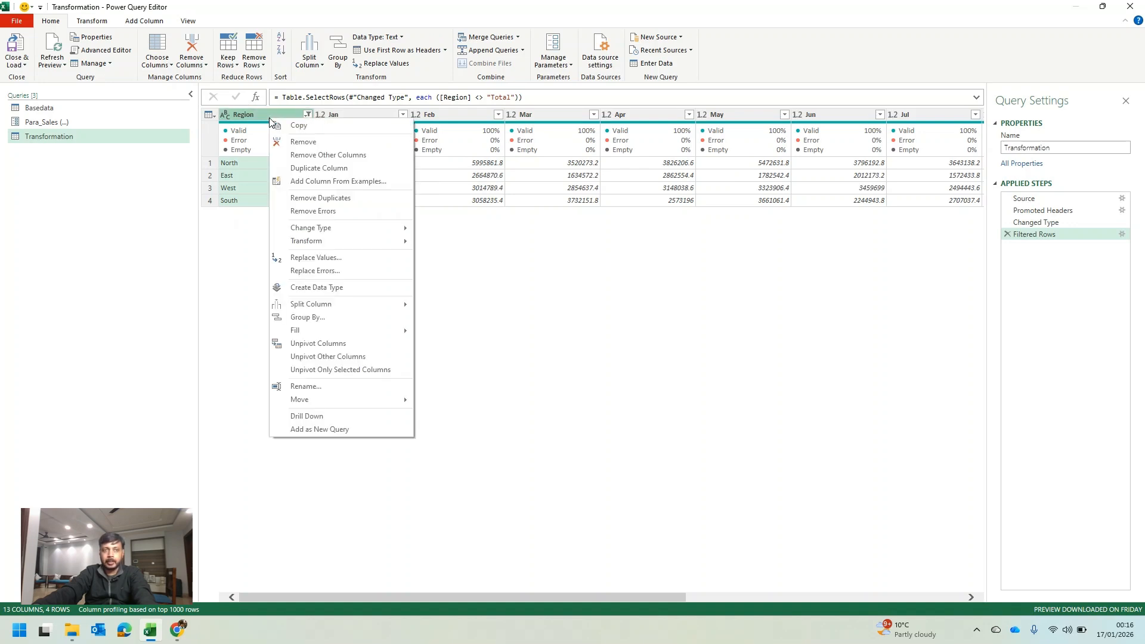
{"action": "left_click", "coordinate": [343, 357]}
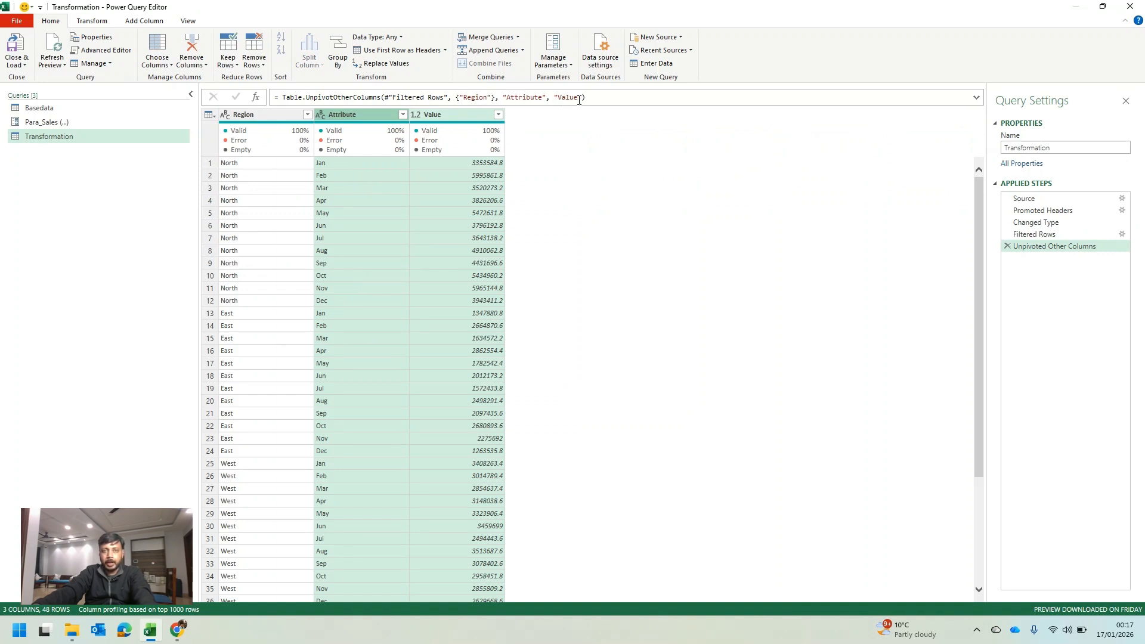
Step: Examine the unpivoted Region, Attribute and Value columns, including the first and last North rows
{"action": "left_click", "coordinate": [264, 164]}
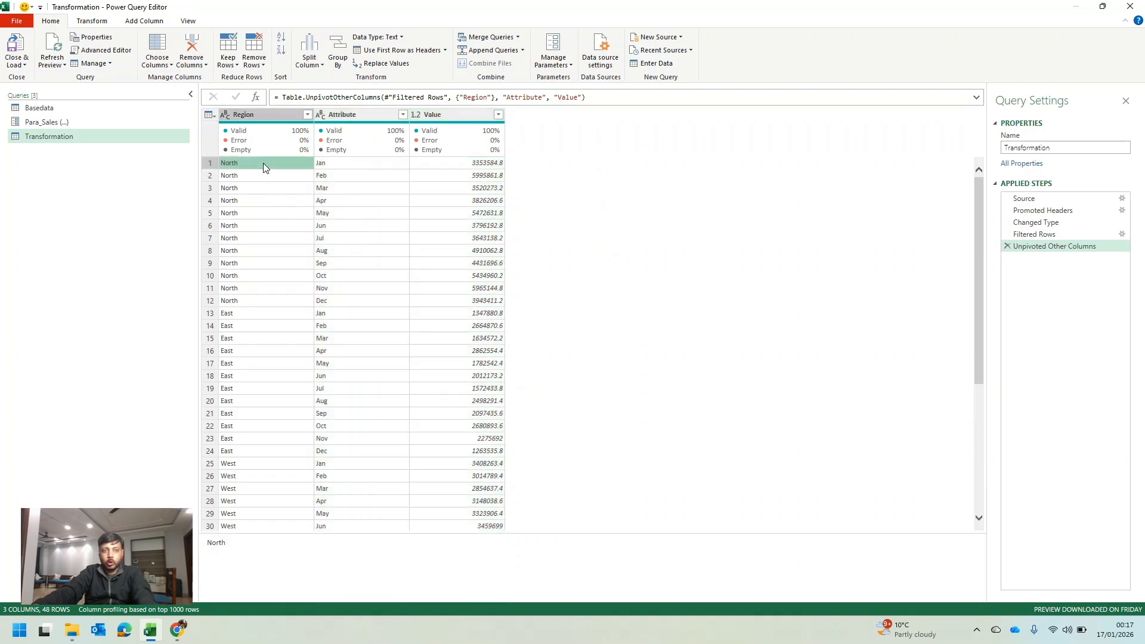
{"action": "left_click", "coordinate": [255, 303]}
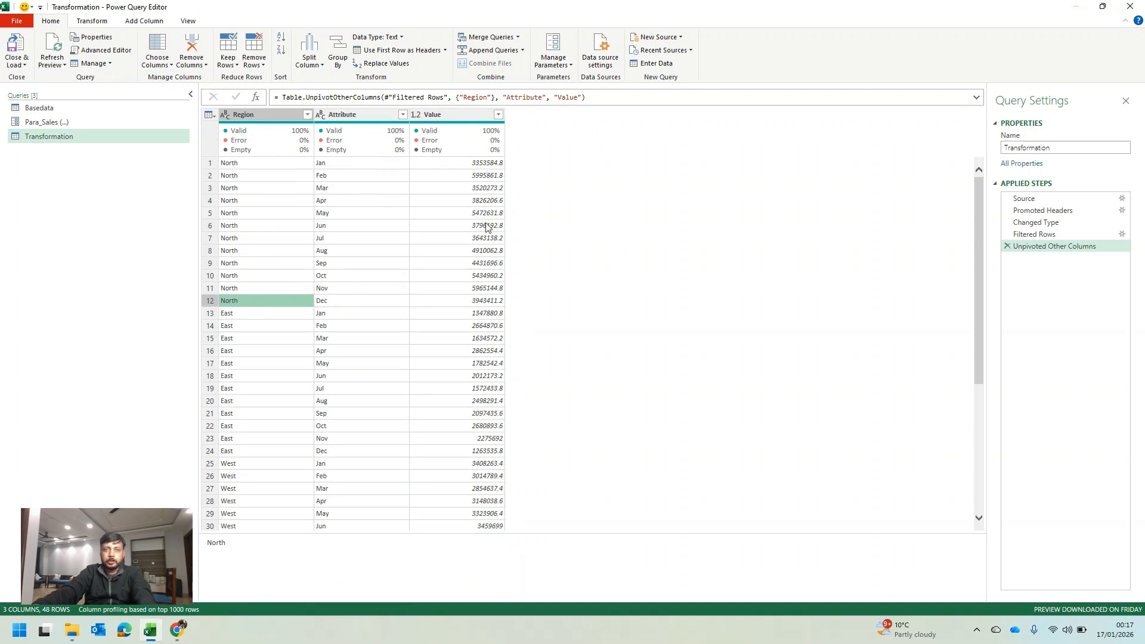
{"action": "left_click", "coordinate": [578, 229]}
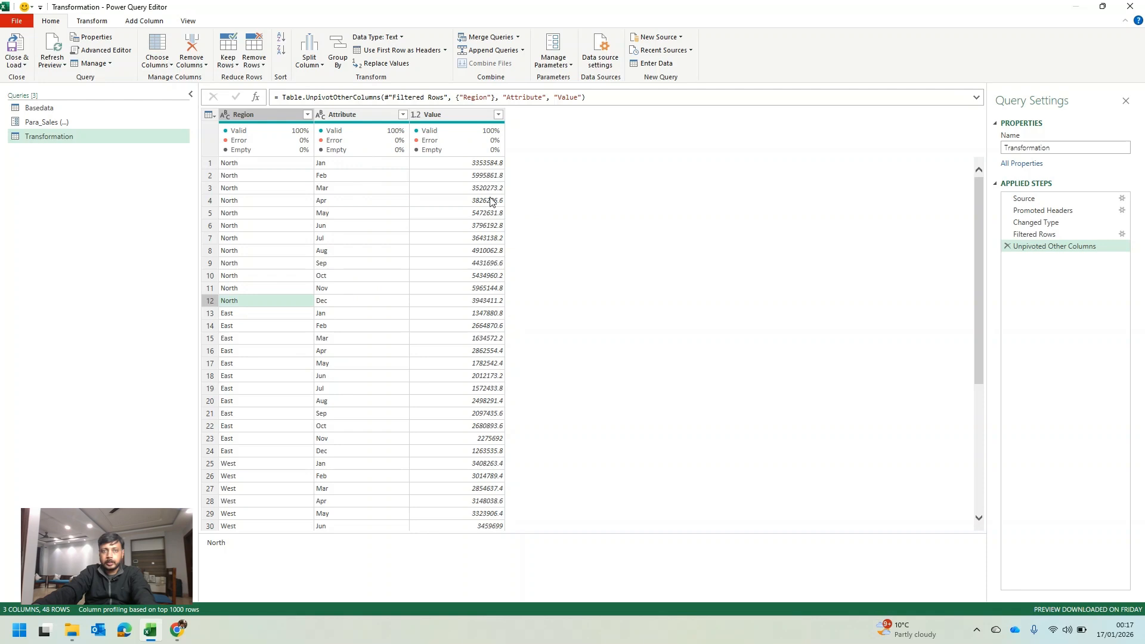
{"action": "left_click", "coordinate": [353, 115]}
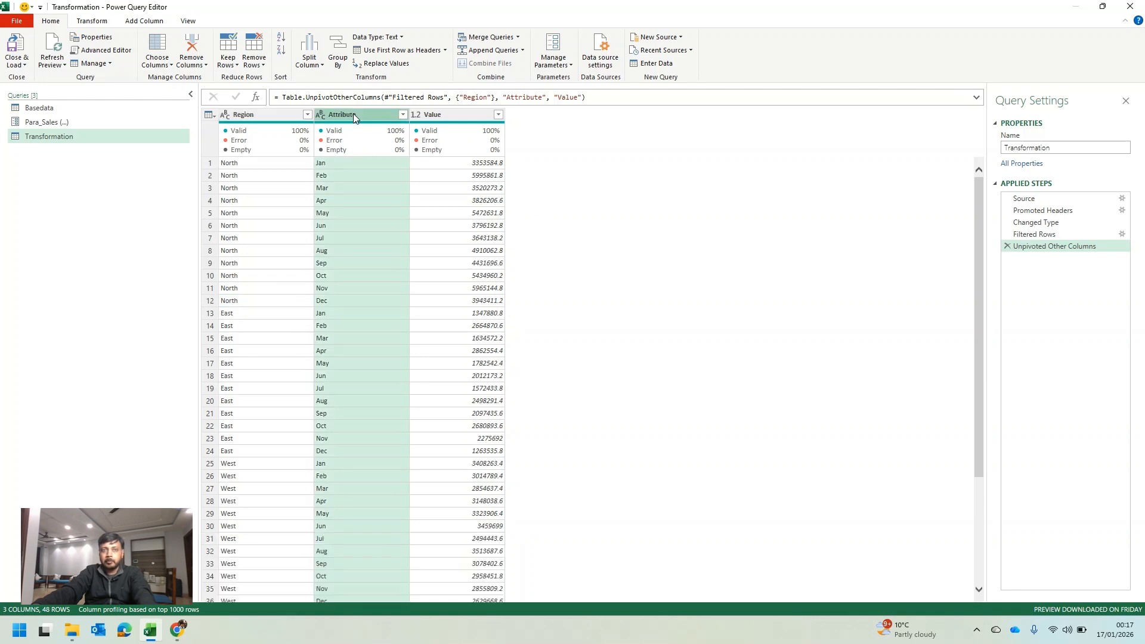
{"action": "left_click", "coordinate": [434, 114]}
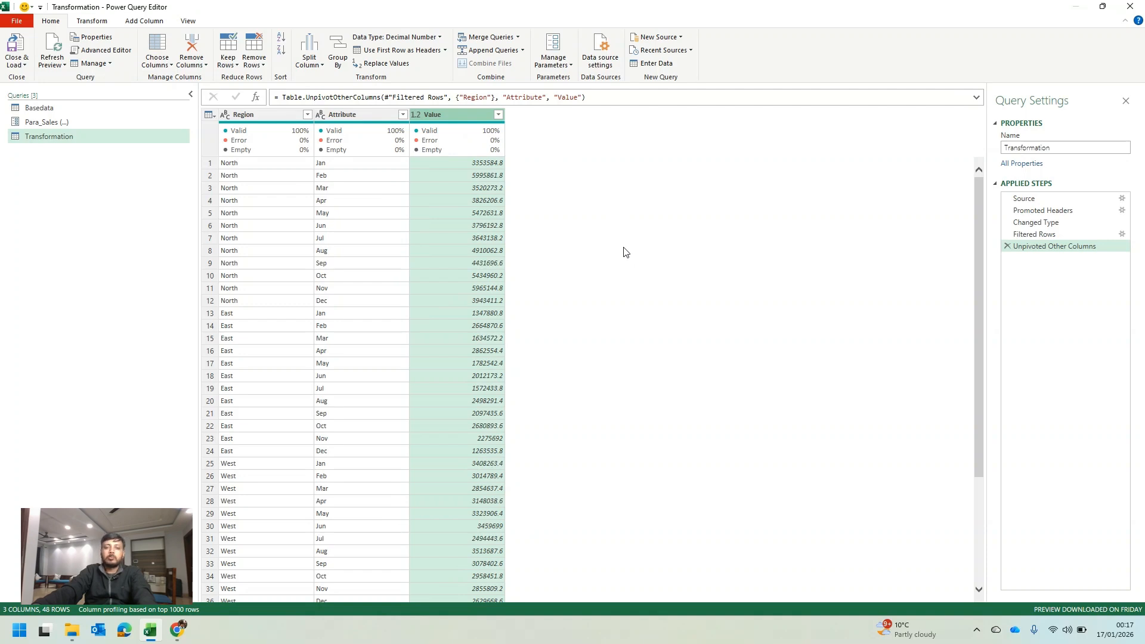
{"action": "left_click", "coordinate": [357, 116]}
{"action": "right_click", "coordinate": [357, 116]}
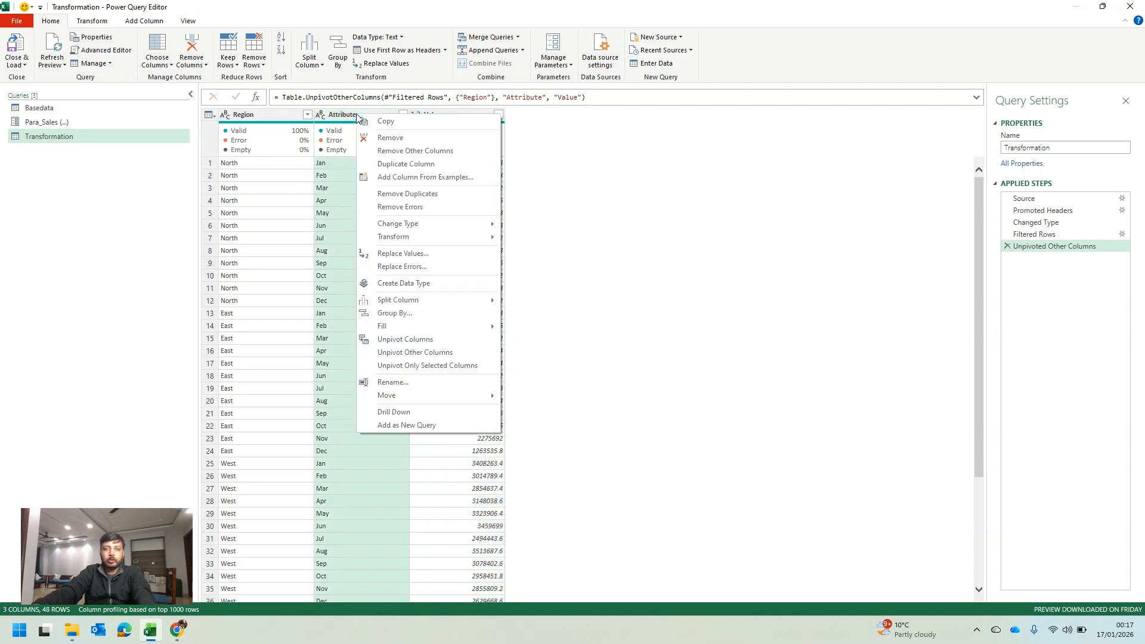
{"action": "left_click", "coordinate": [688, 323]}
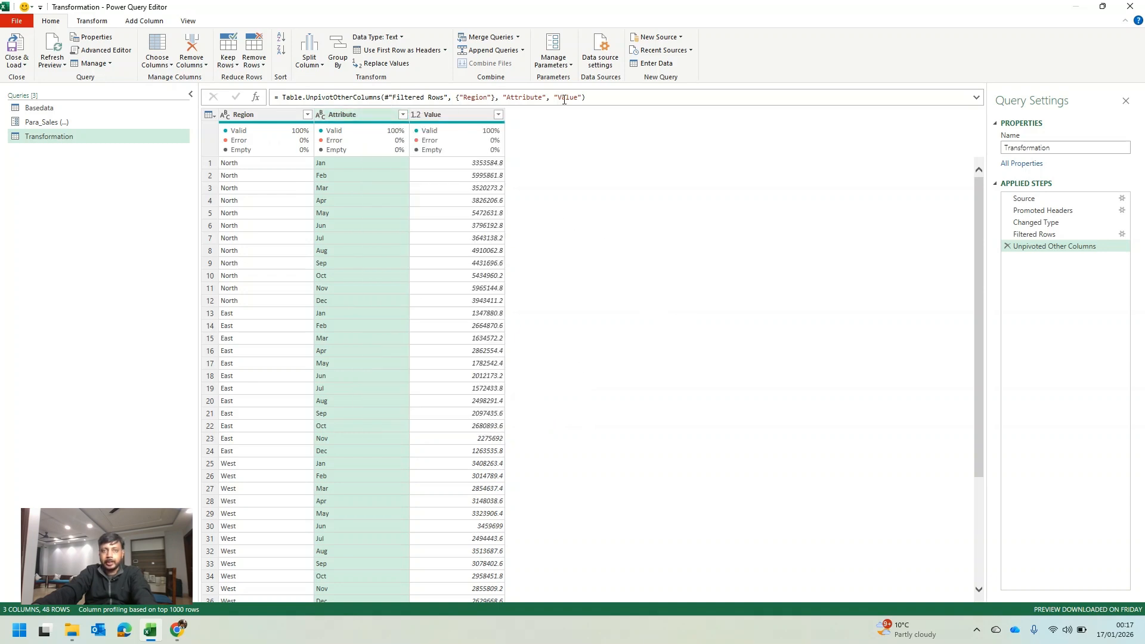
Step: Rename the unpivoted Attribute and Value columns as Month and Sales within the unpivot step's formula
{"action": "left_click", "coordinate": [542, 97]}
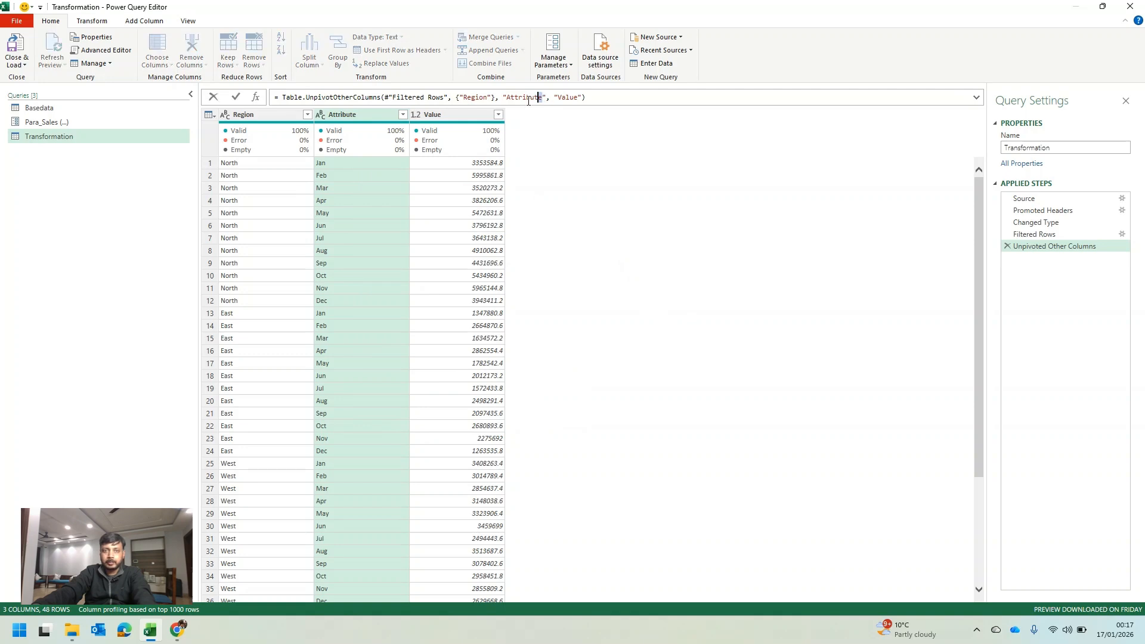
{"action": "double_click", "coordinate": [508, 97]}
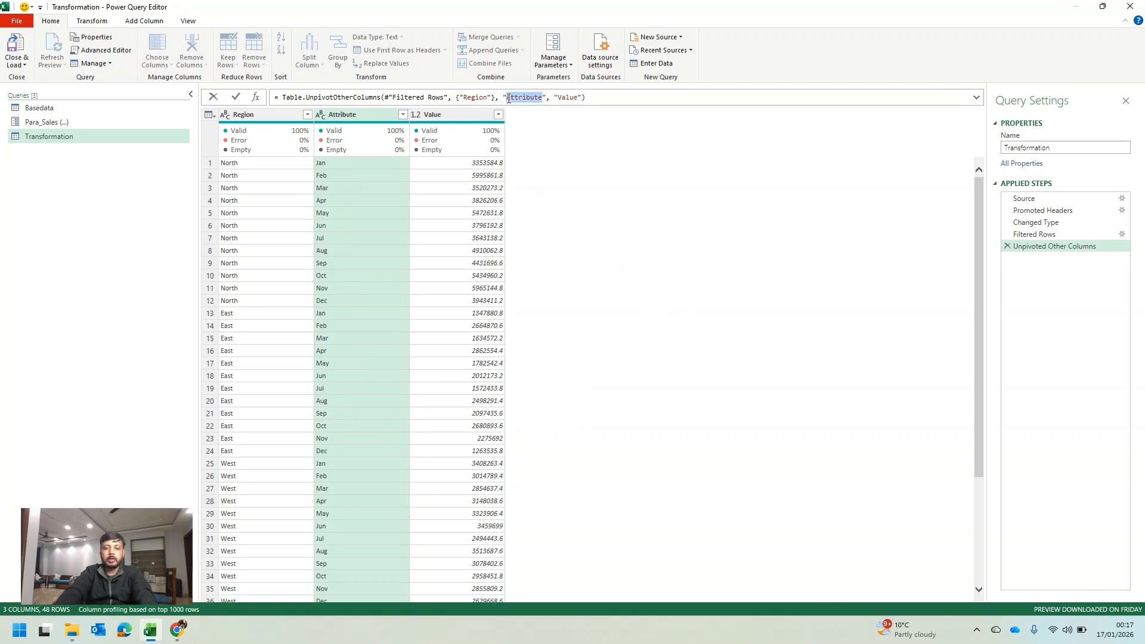
{"action": "type", "text": "Month"}
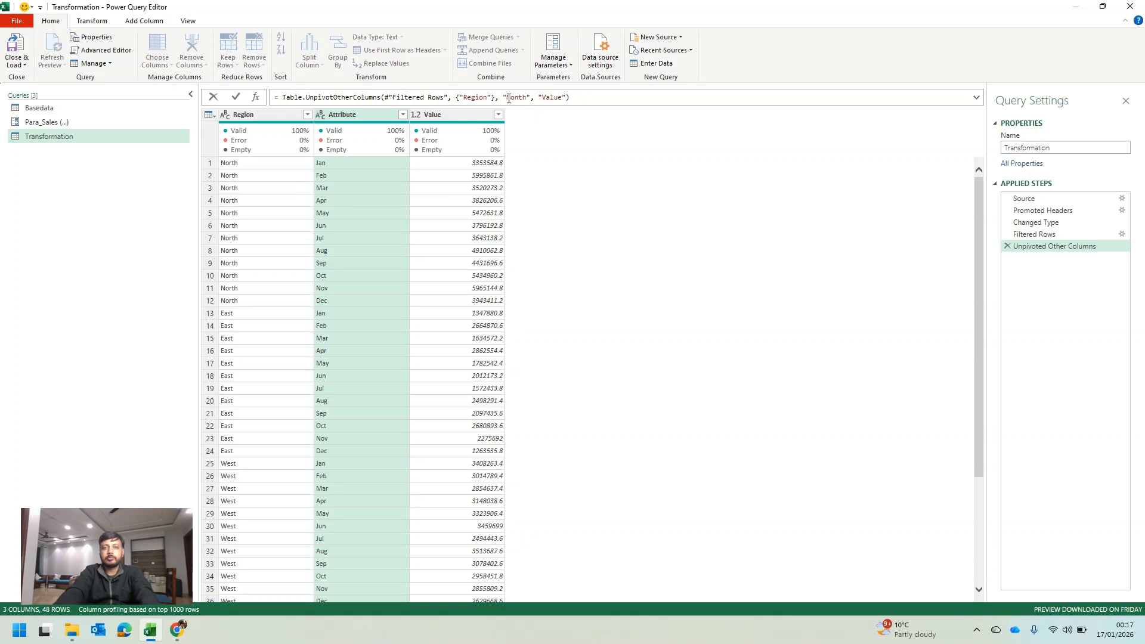
{"action": "left_click_drag", "start_coordinate": [543, 97], "coordinate": [564, 98]}
{"action": "type", "text": "Sales"}
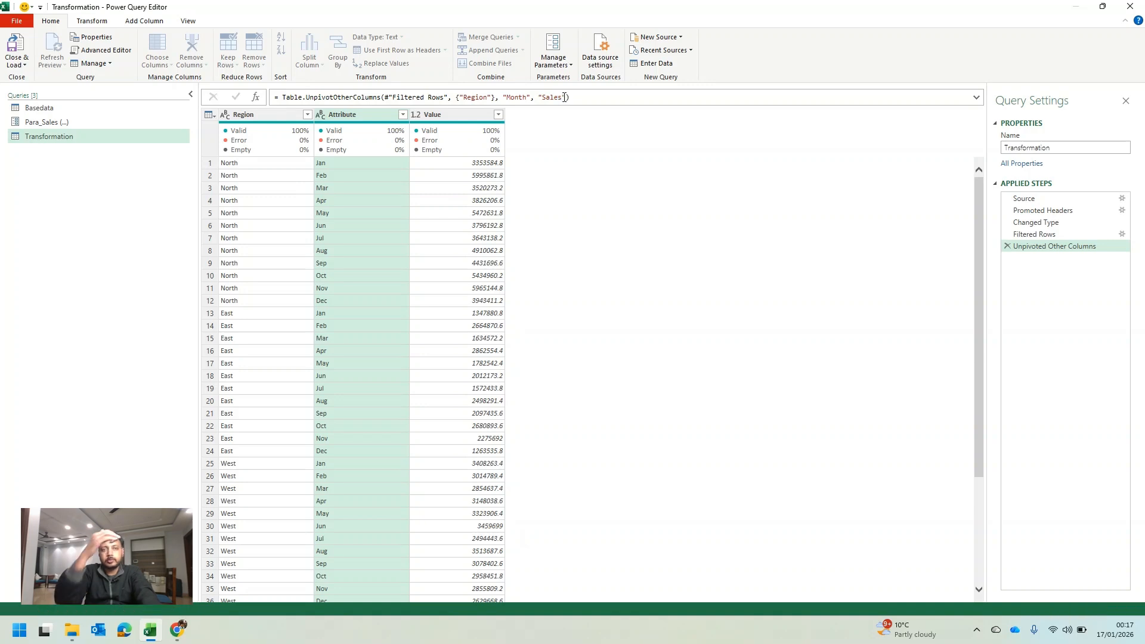
{"action": "key", "text": "Return"}
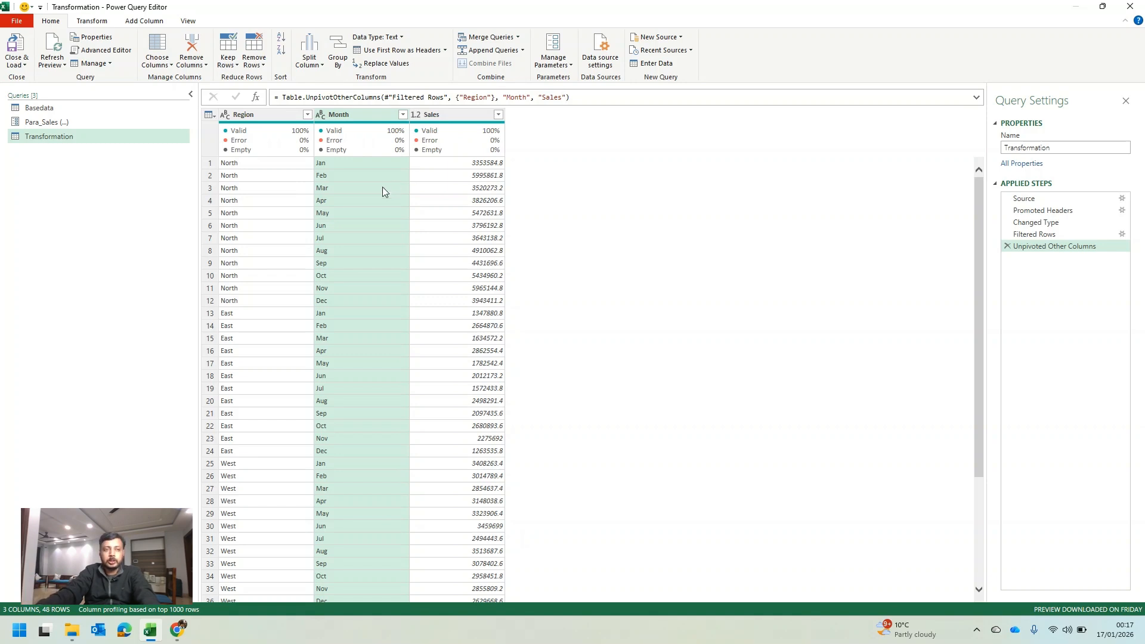
Step: Create a function named FxTransformation from the Transformation query
{"action": "right_click", "coordinate": [67, 142]}
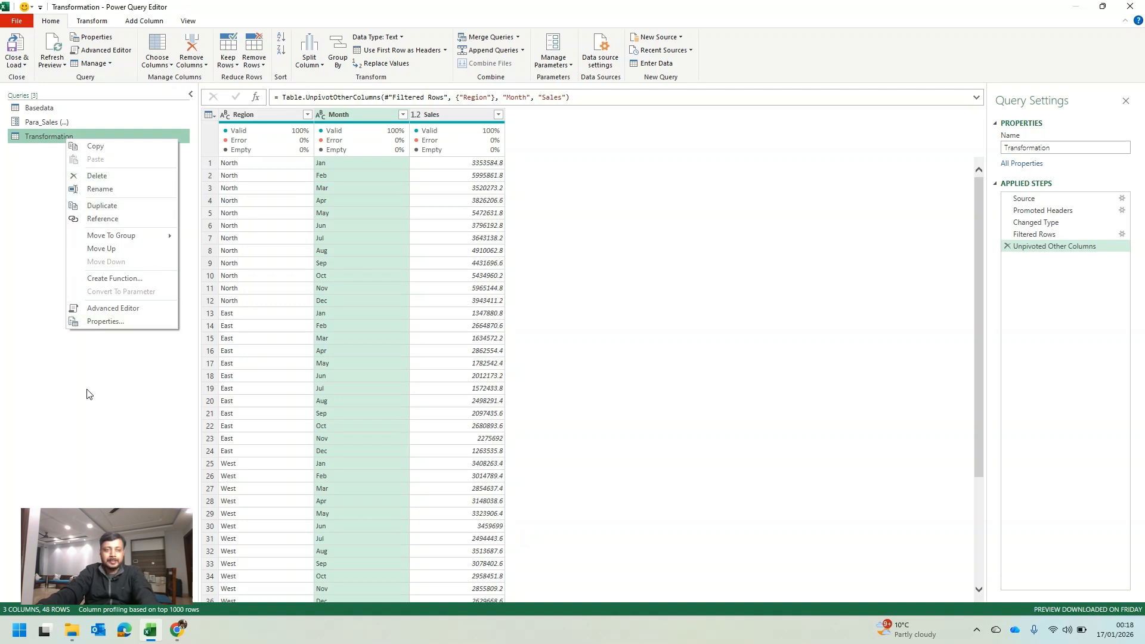
{"action": "left_click", "coordinate": [149, 280]}
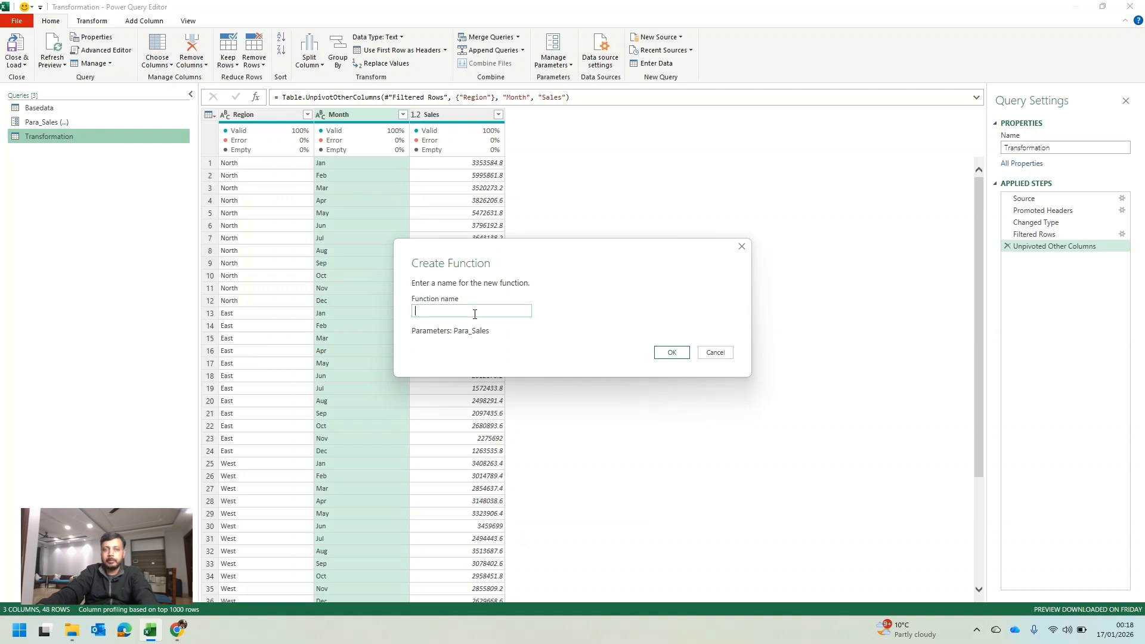
{"action": "type", "text": "FxTransformation"}
{"action": "key", "text": "Return"}
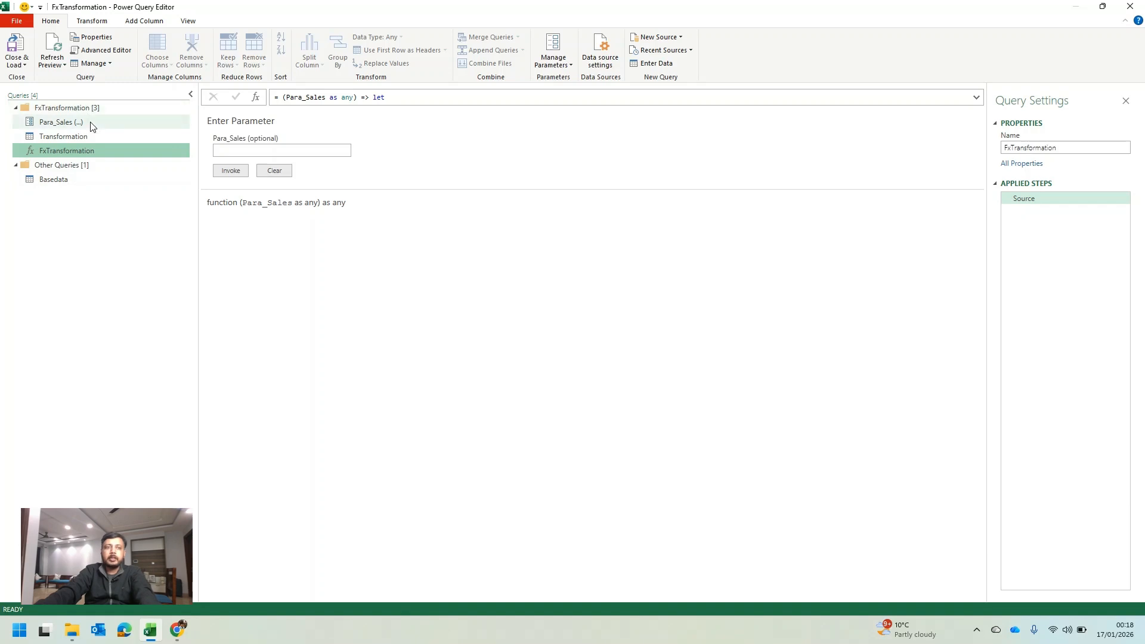
Step: Move the Basedata query into the FxTransformation group, and preview its nested 2016, 2017 and 2018 tables
{"action": "left_click", "coordinate": [73, 179]}
{"action": "left_click_drag", "start_coordinate": [73, 179], "coordinate": [77, 157]}
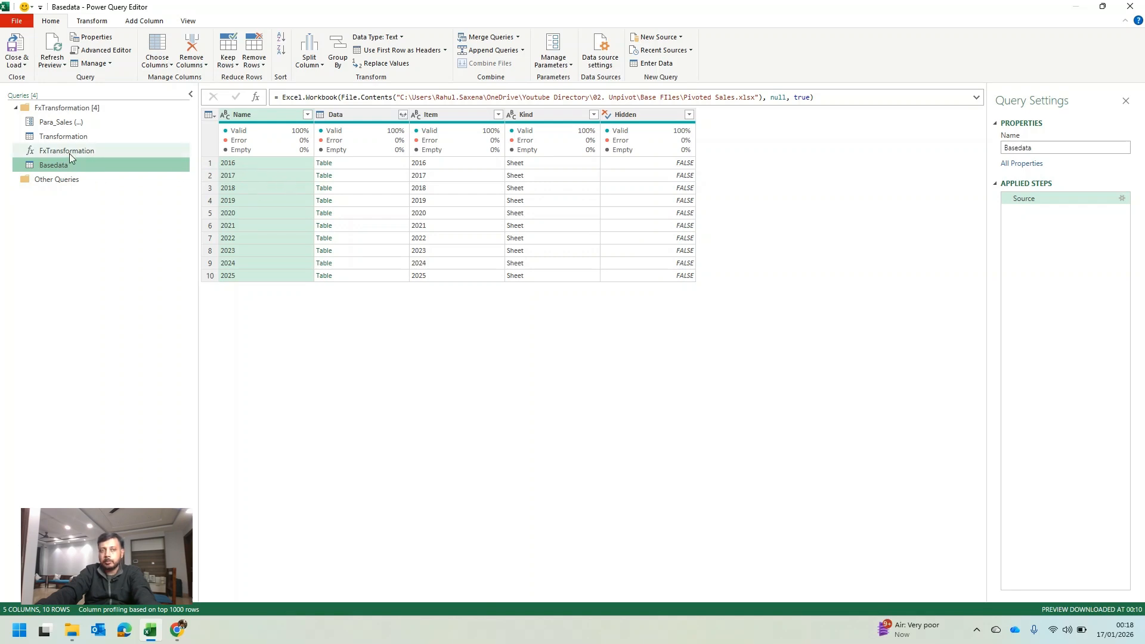
{"action": "left_click", "coordinate": [363, 163]}
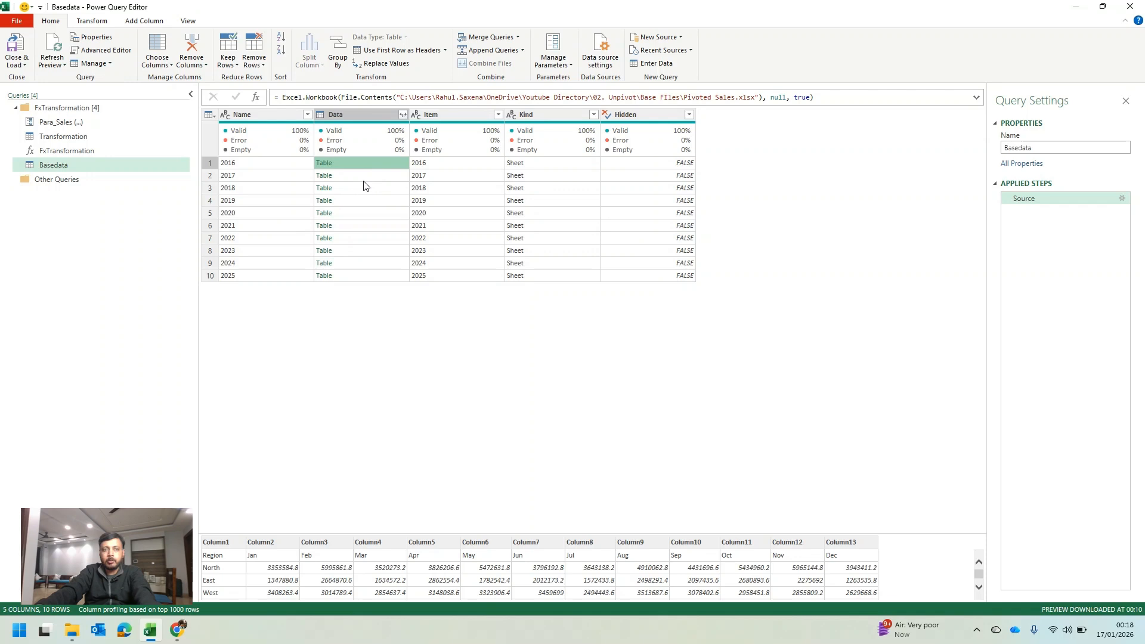
{"action": "left_click", "coordinate": [364, 180]}
{"action": "left_click", "coordinate": [365, 190]}
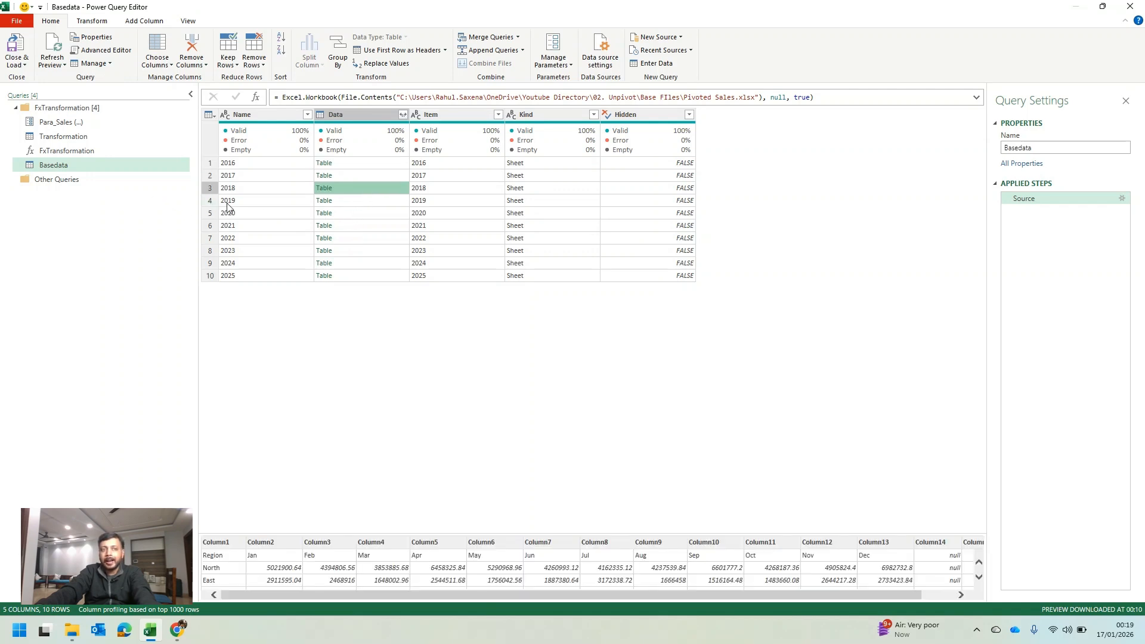
Step: Create a query that references Basedata and move it into the Other Queries group
{"action": "right_click", "coordinate": [82, 171]}
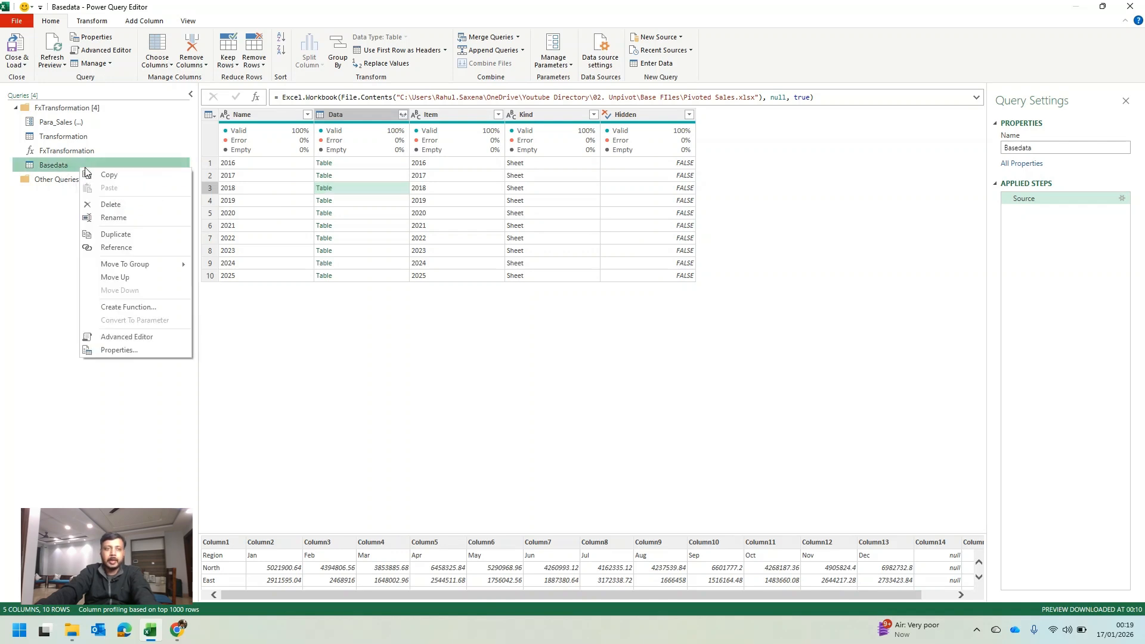
{"action": "left_click", "coordinate": [116, 247]}
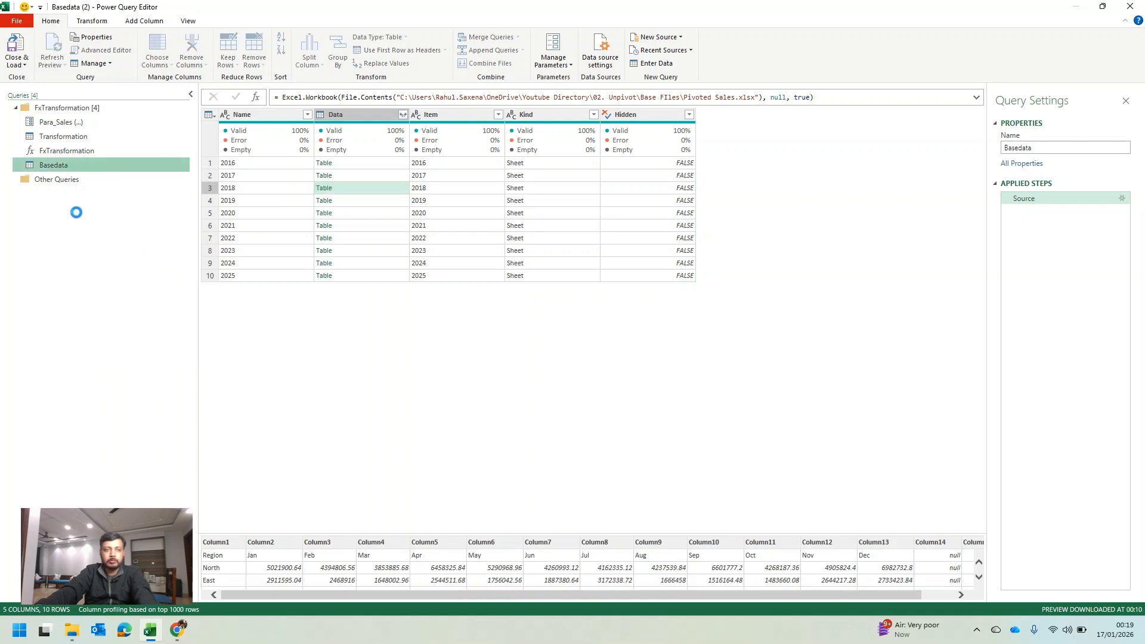
{"action": "left_click", "coordinate": [70, 179]}
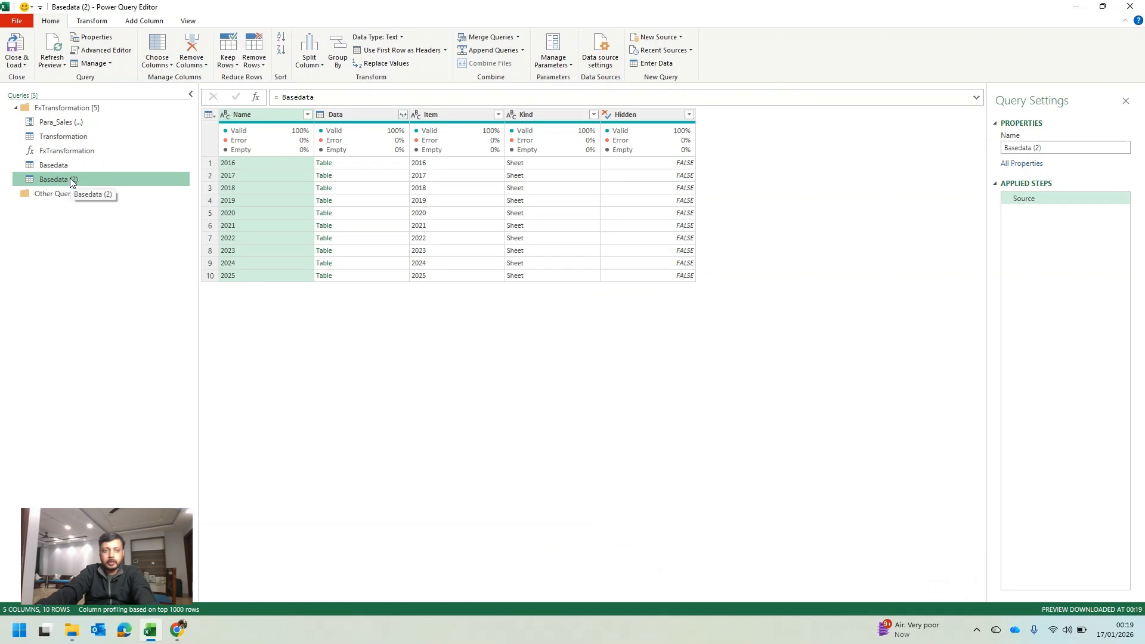
{"action": "left_click_drag", "start_coordinate": [69, 179], "coordinate": [70, 197]}
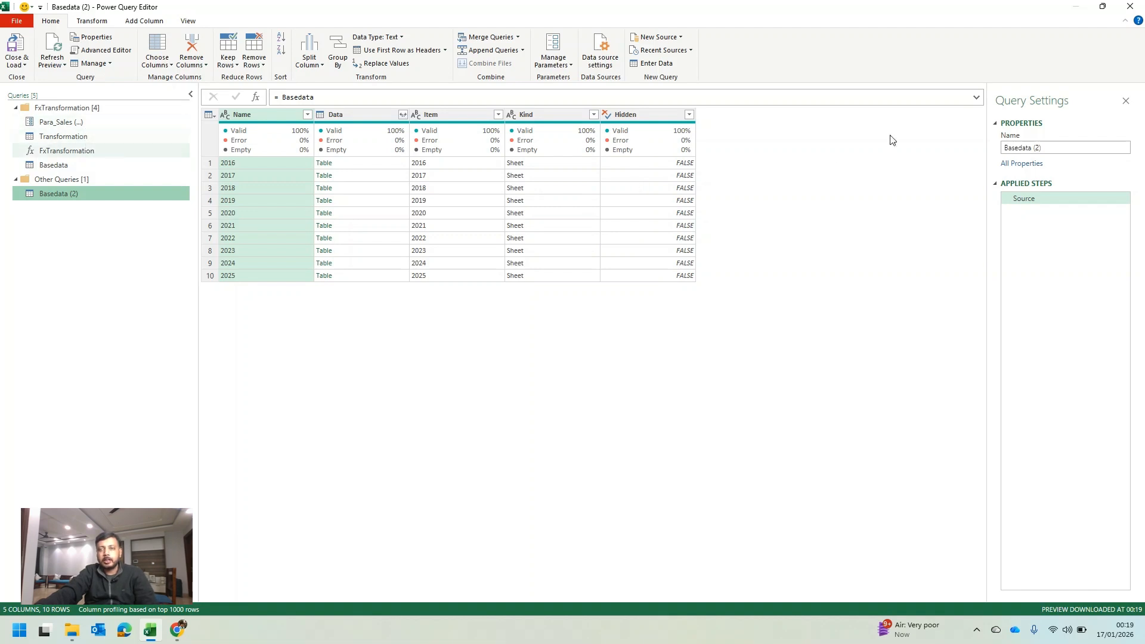
Step: Rename the query that references Basedata as SalesConsolidated
{"action": "left_click", "coordinate": [1074, 147]}
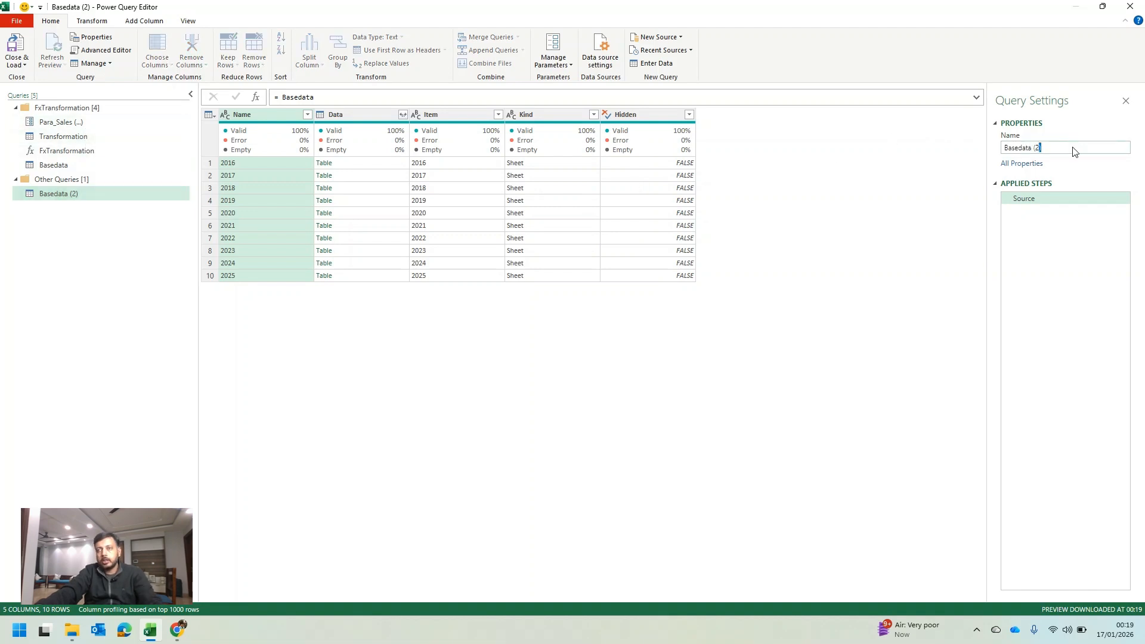
{"action": "key", "text": "ctrl+a"}
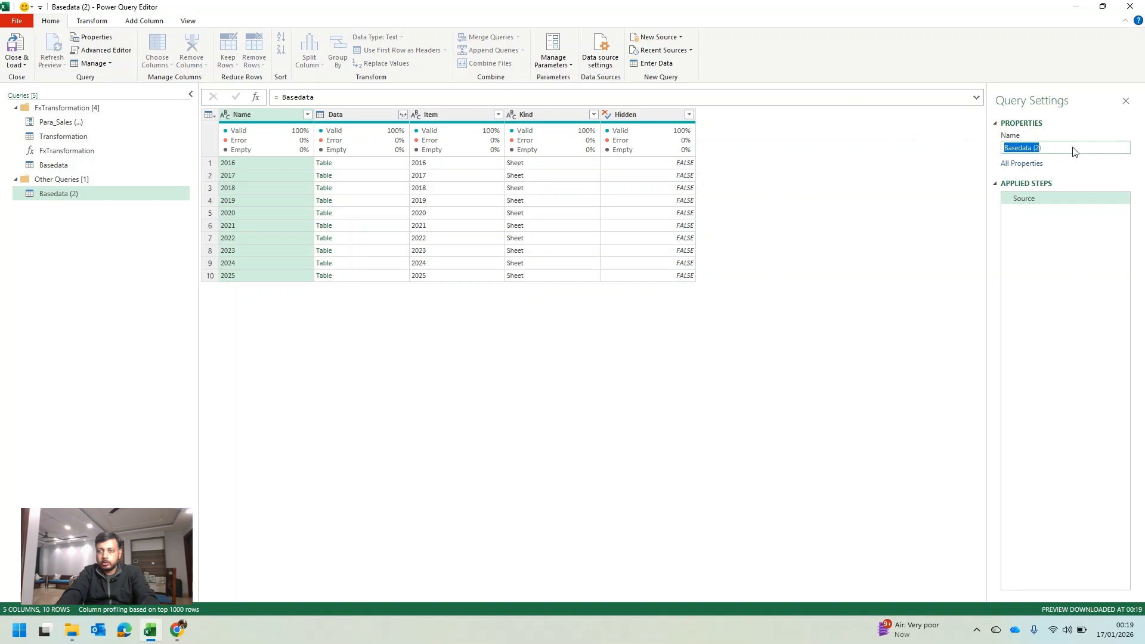
{"action": "key", "text": "BackSpace"}
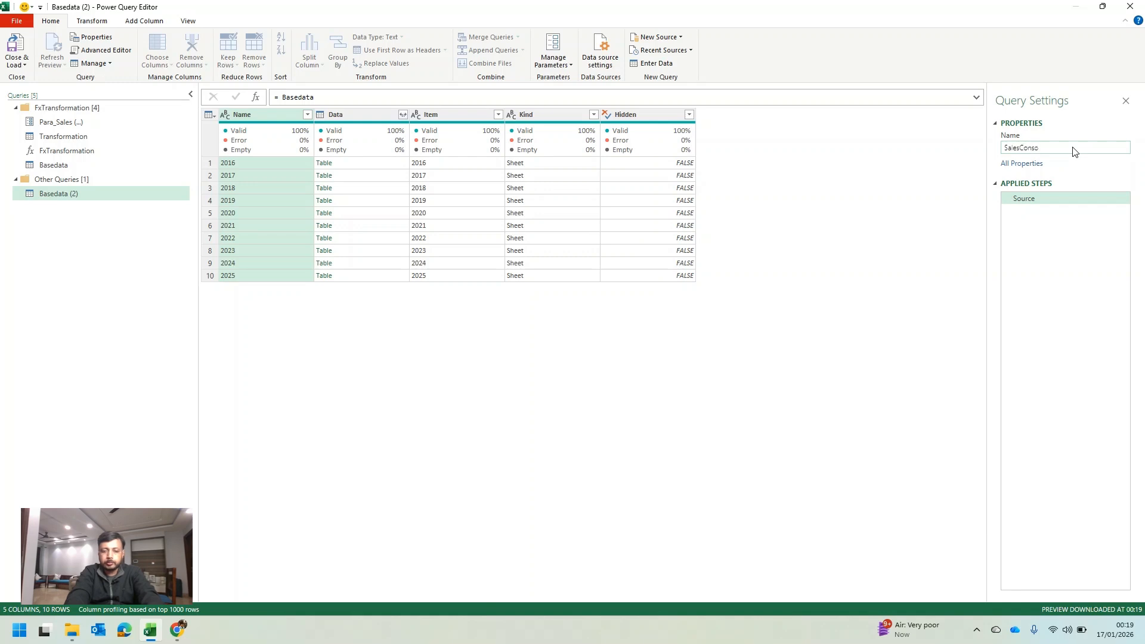
{"action": "type", "text": "idated"}
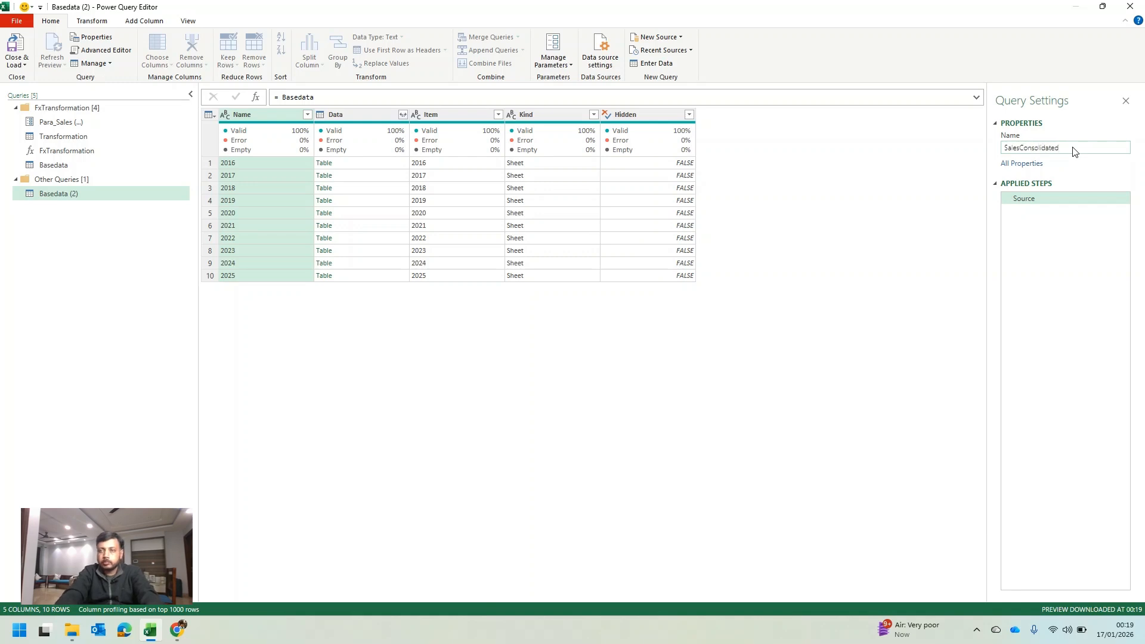
{"action": "key", "text": "Return"}
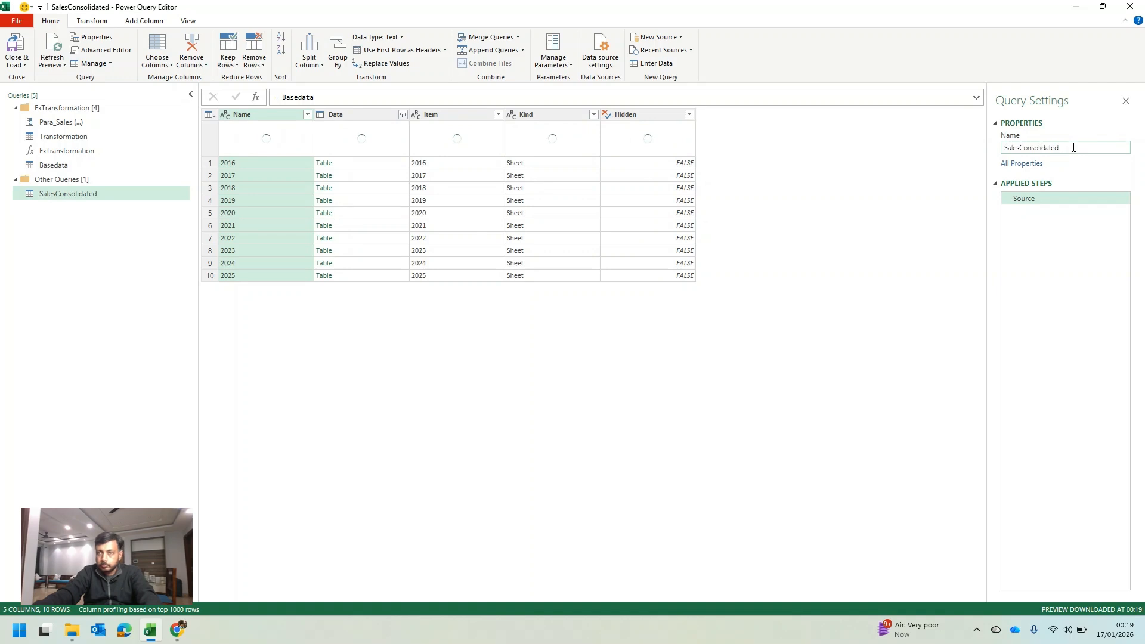
{"action": "left_click", "coordinate": [1047, 148]}
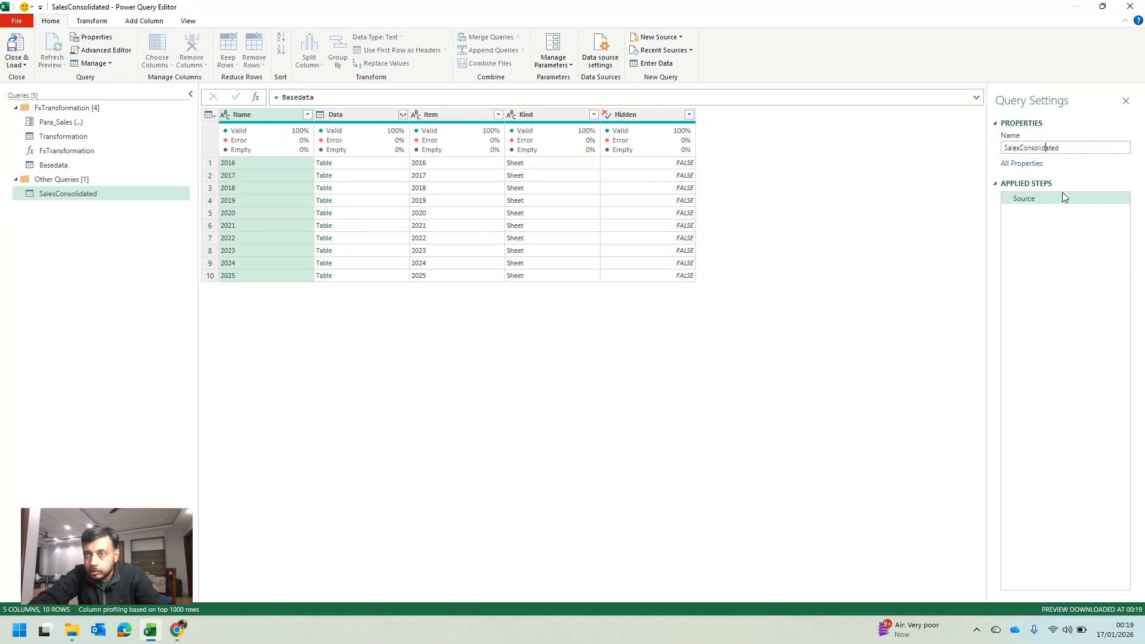
{"action": "left_click", "coordinate": [849, 262]}
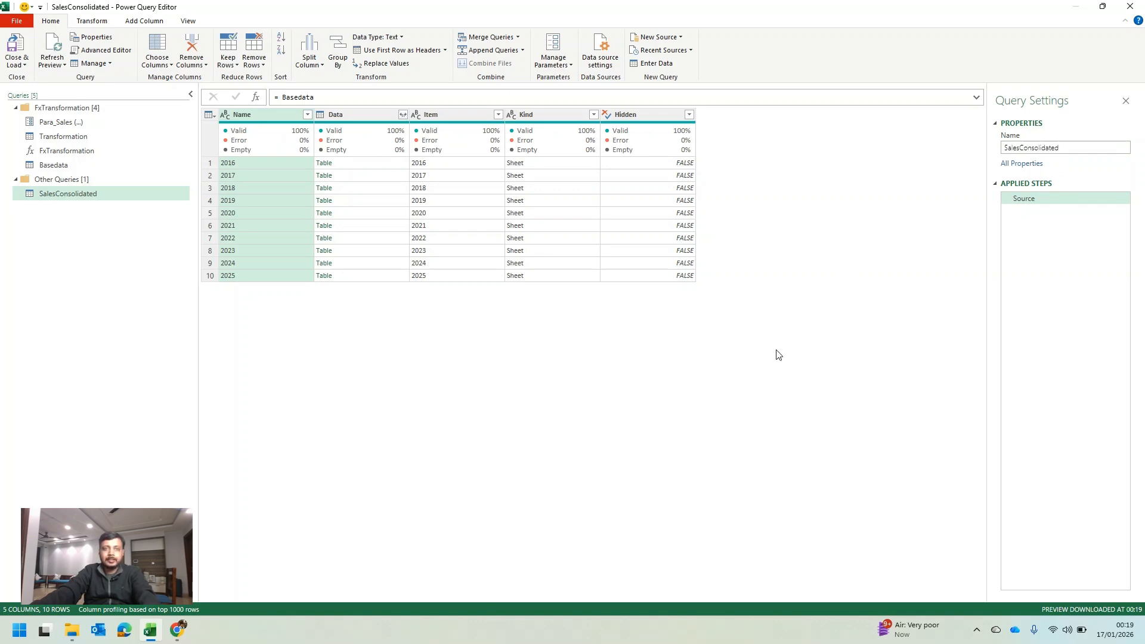
Step: Keep only the Data and Name columns in SalesConsolidated and remove all others
{"action": "left_click", "coordinate": [370, 115]}
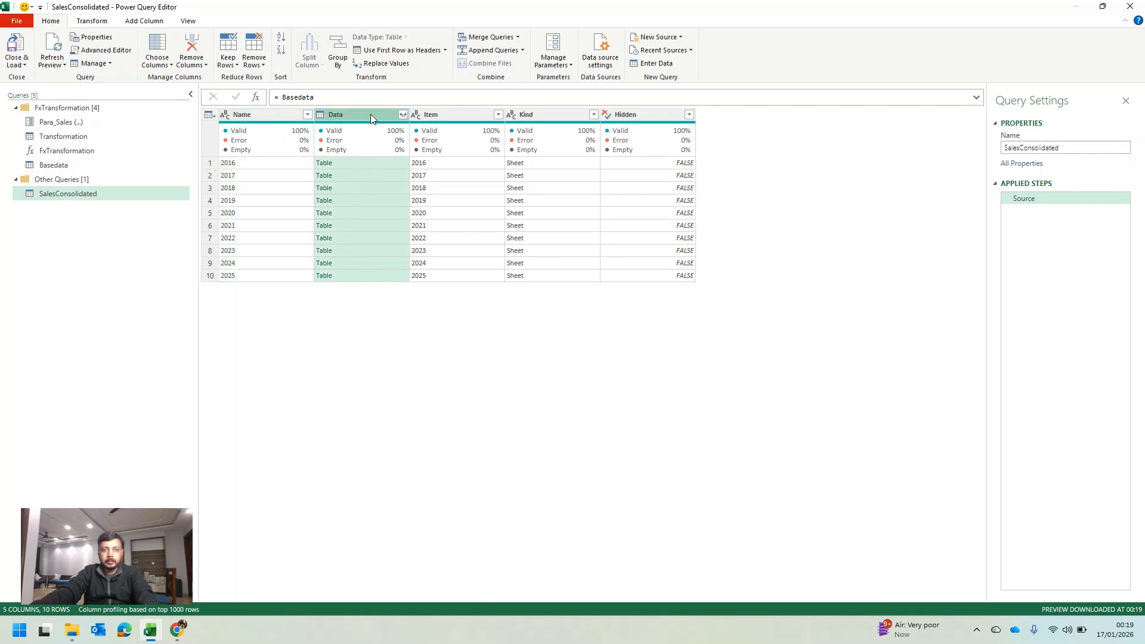
{"action": "left_click", "coordinate": [267, 117], "text": "ctrl"}
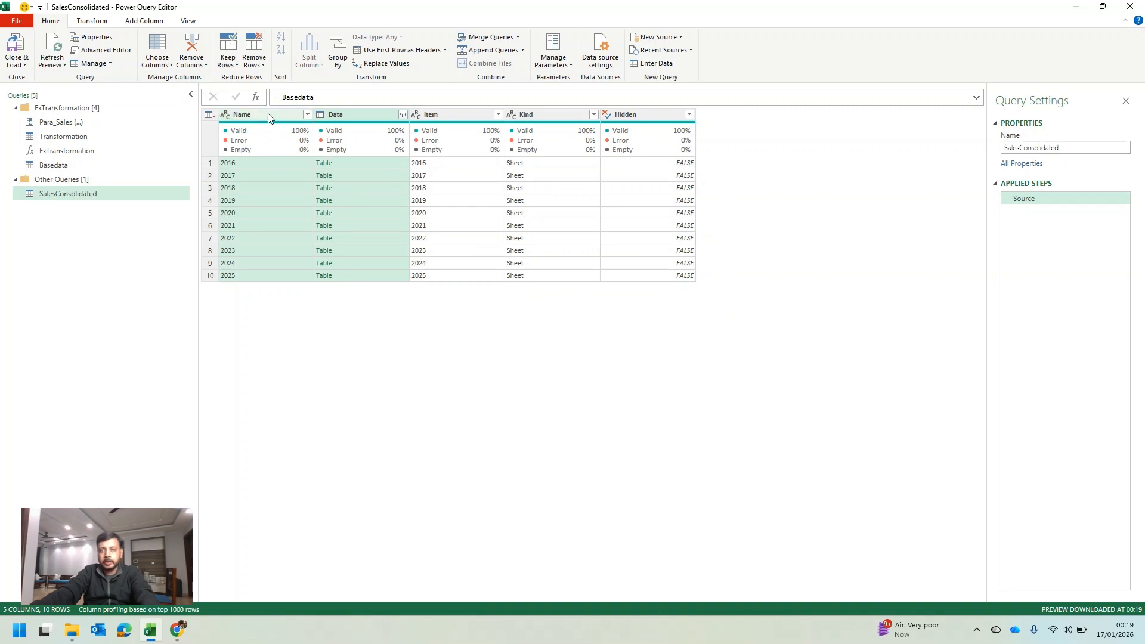
{"action": "right_click", "coordinate": [268, 115]}
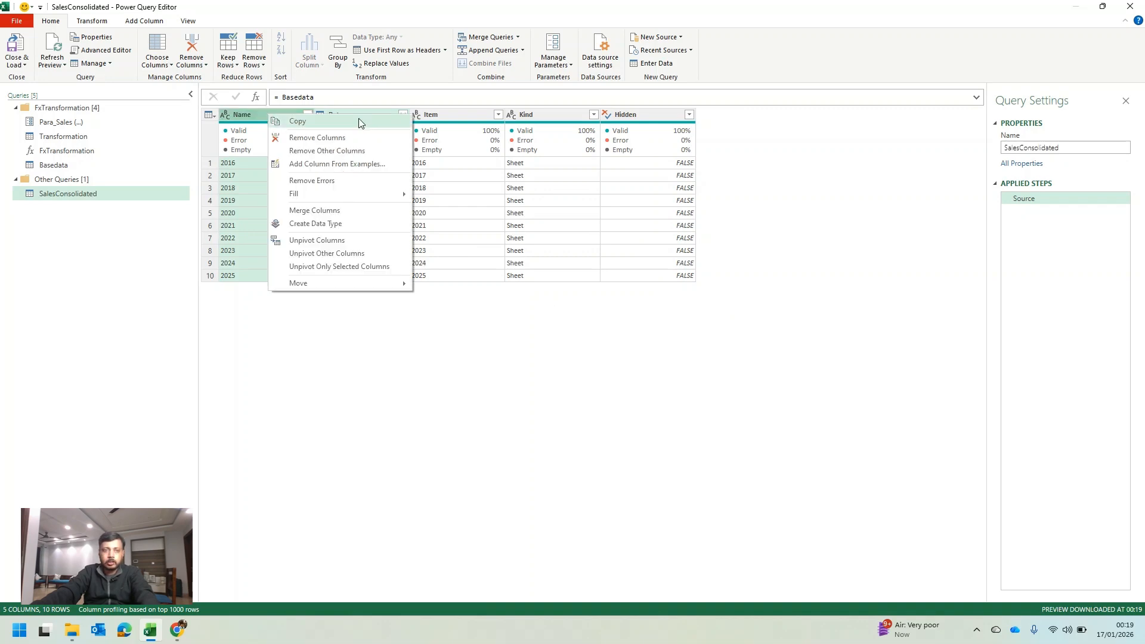
{"action": "left_click", "coordinate": [368, 152]}
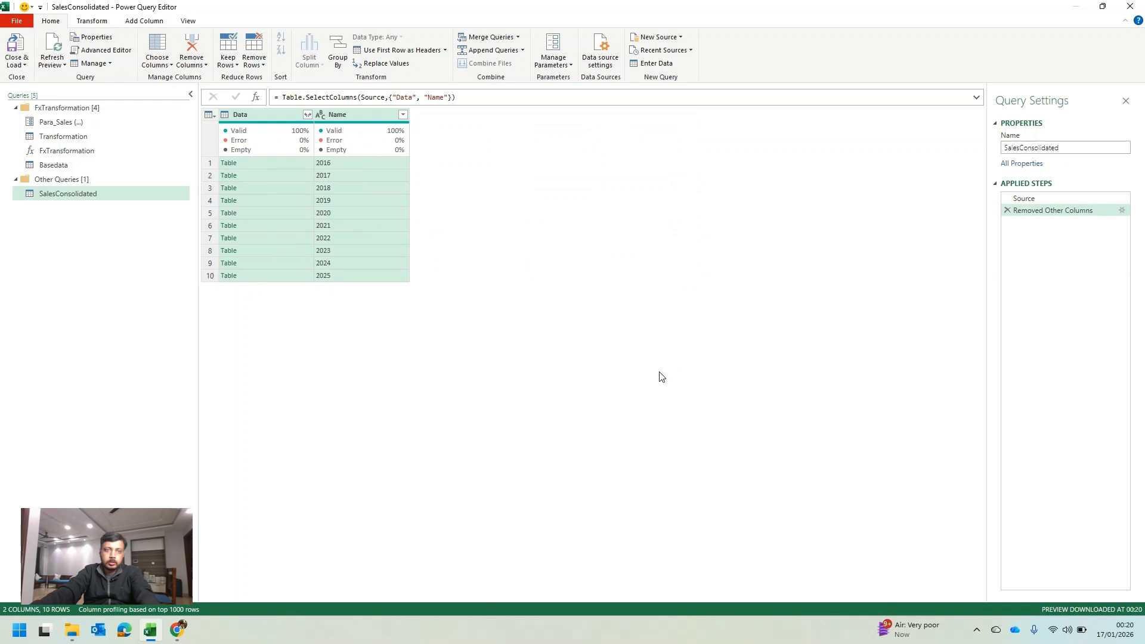
Step: Add an FxTransformation column by invoking the FxTransformation function on the Data column, and preview its nested 2016, 2018 and 2019 tables
{"action": "left_click", "coordinate": [251, 112]}
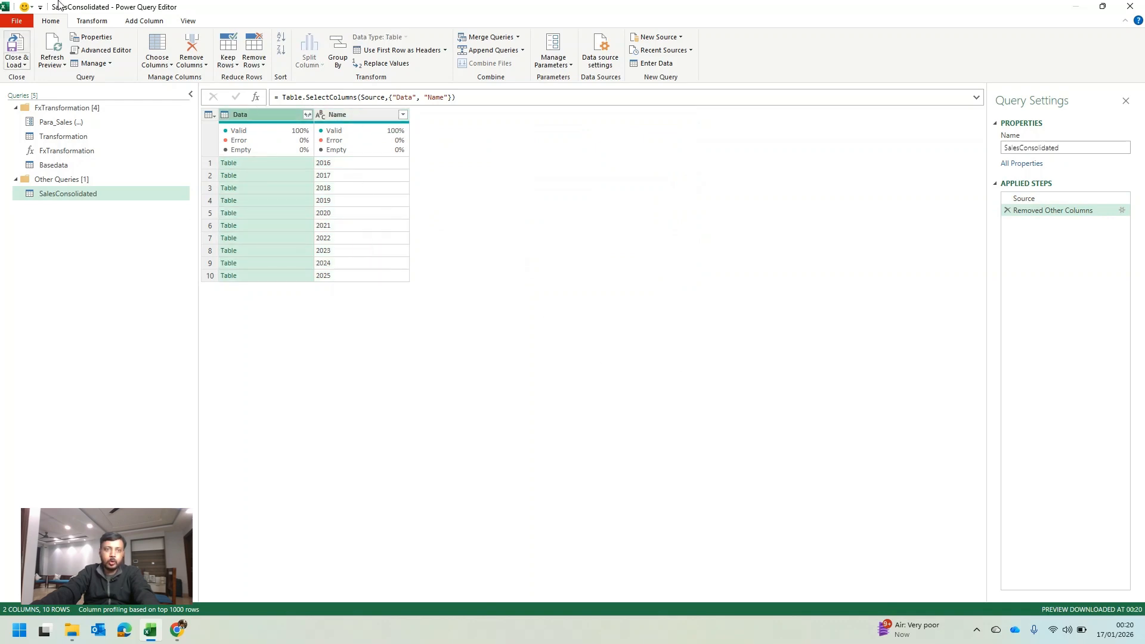
{"action": "left_click", "coordinate": [135, 21]}
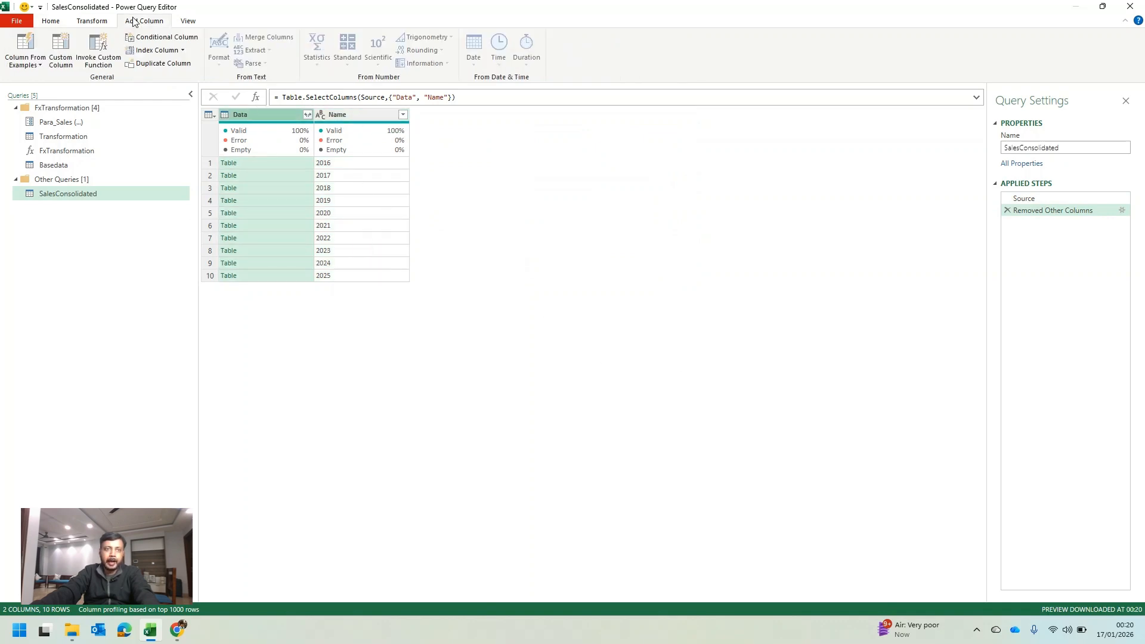
{"action": "left_click", "coordinate": [102, 56]}
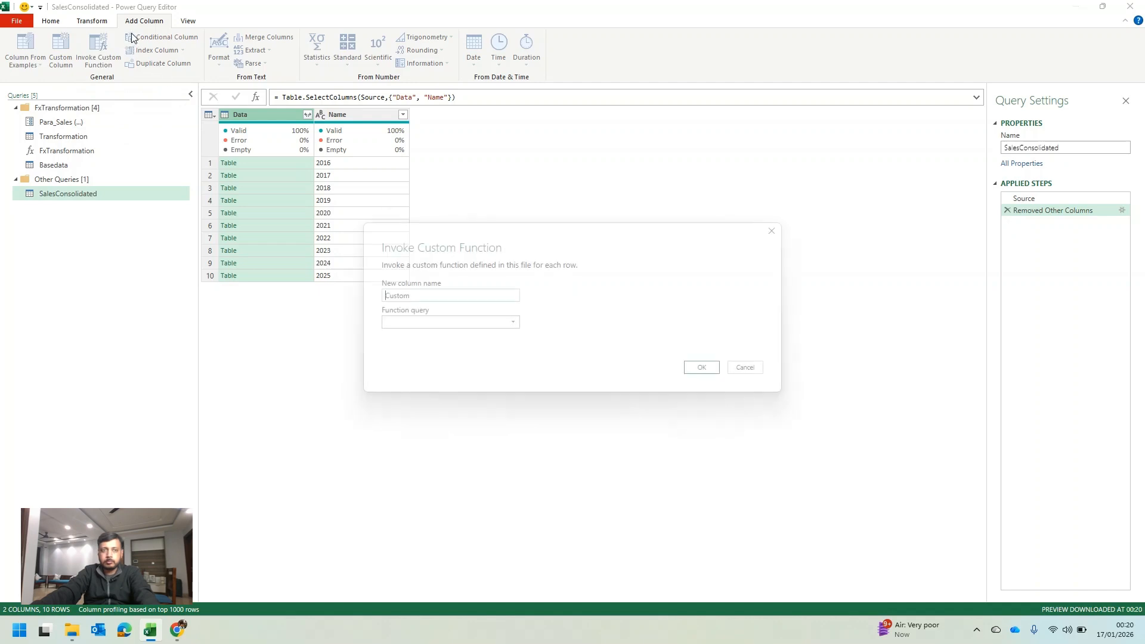
{"action": "double_click", "coordinate": [427, 296]}
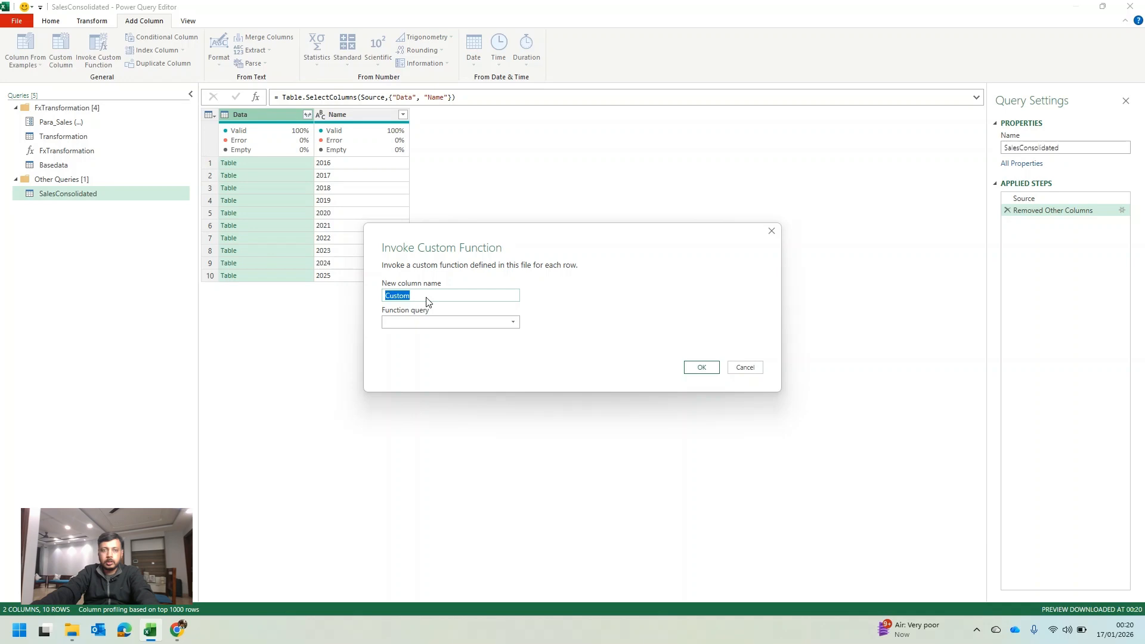
{"action": "left_click", "coordinate": [574, 319]}
{"action": "left_click", "coordinate": [501, 323]}
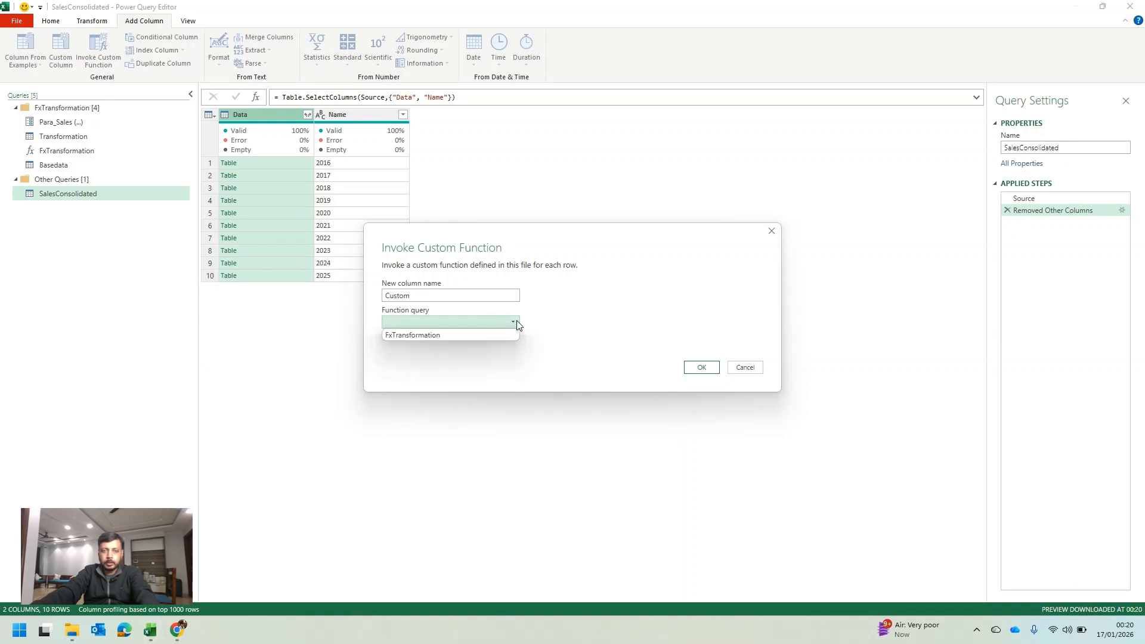
{"action": "left_click", "coordinate": [453, 334]}
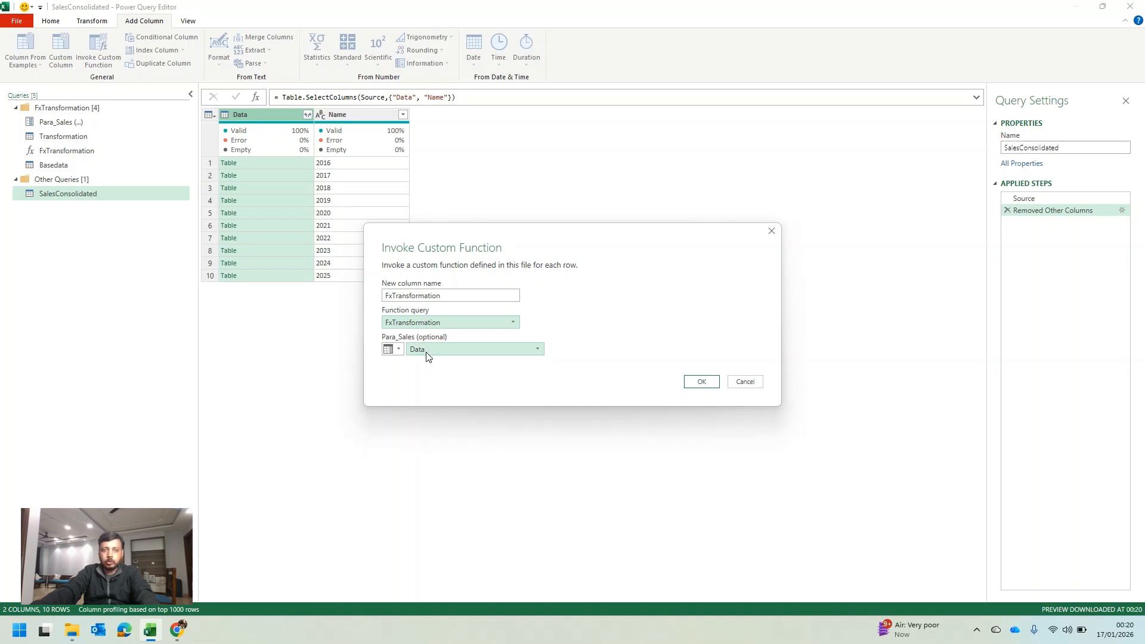
{"action": "left_click", "coordinate": [702, 382]}
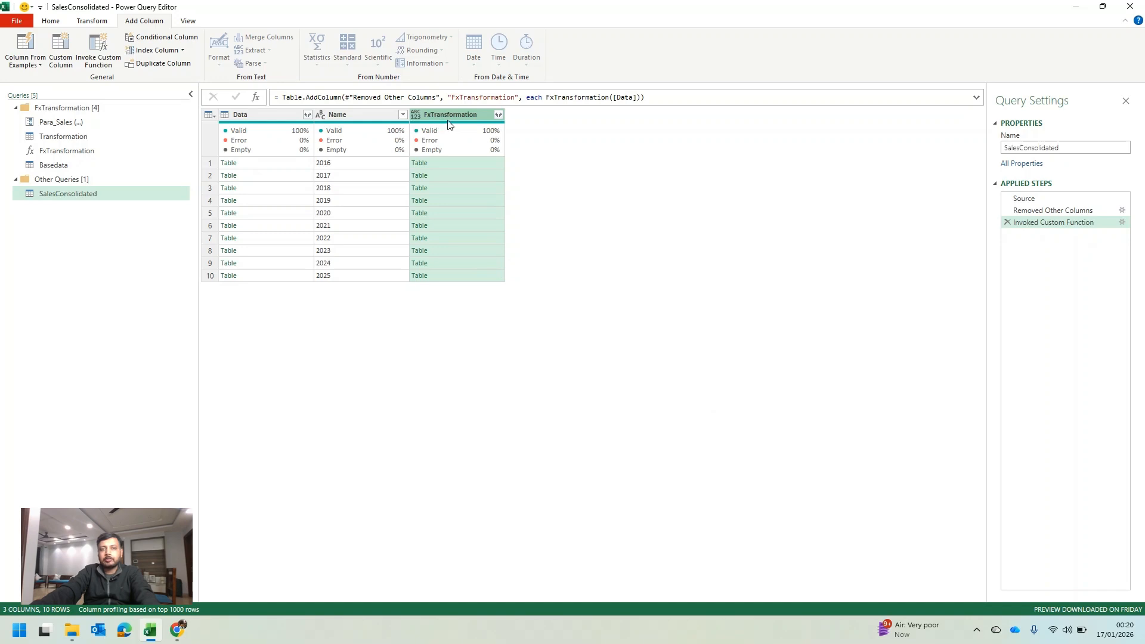
{"action": "mouse_move", "coordinate": [449, 157]}
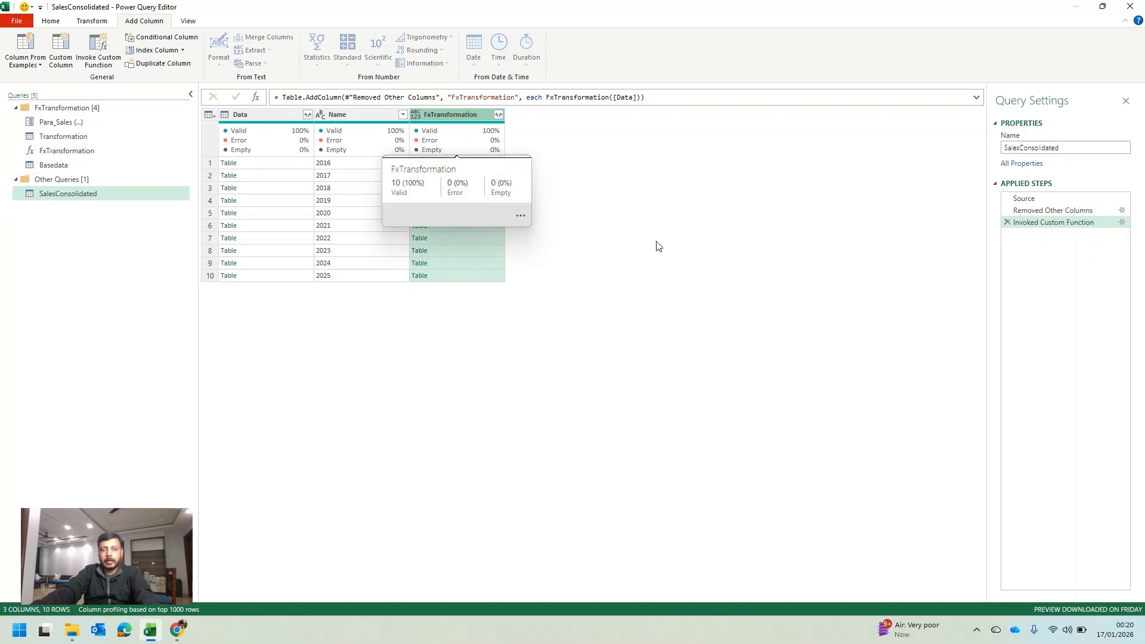
{"action": "left_click", "coordinate": [459, 163]}
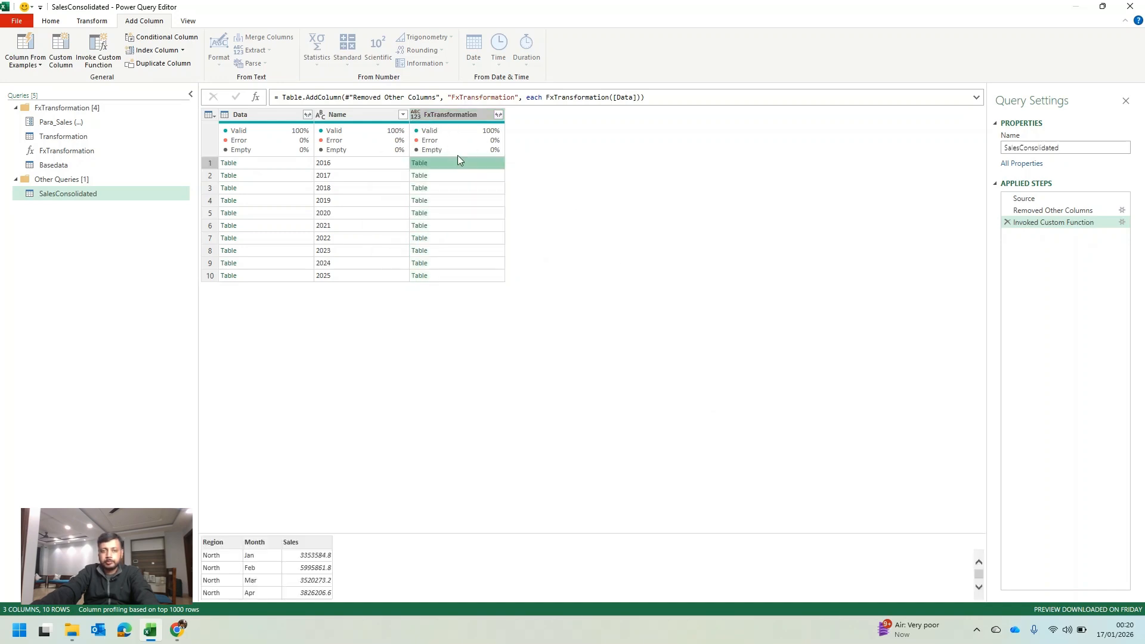
{"action": "left_click", "coordinate": [468, 185]}
{"action": "left_click", "coordinate": [468, 203]}
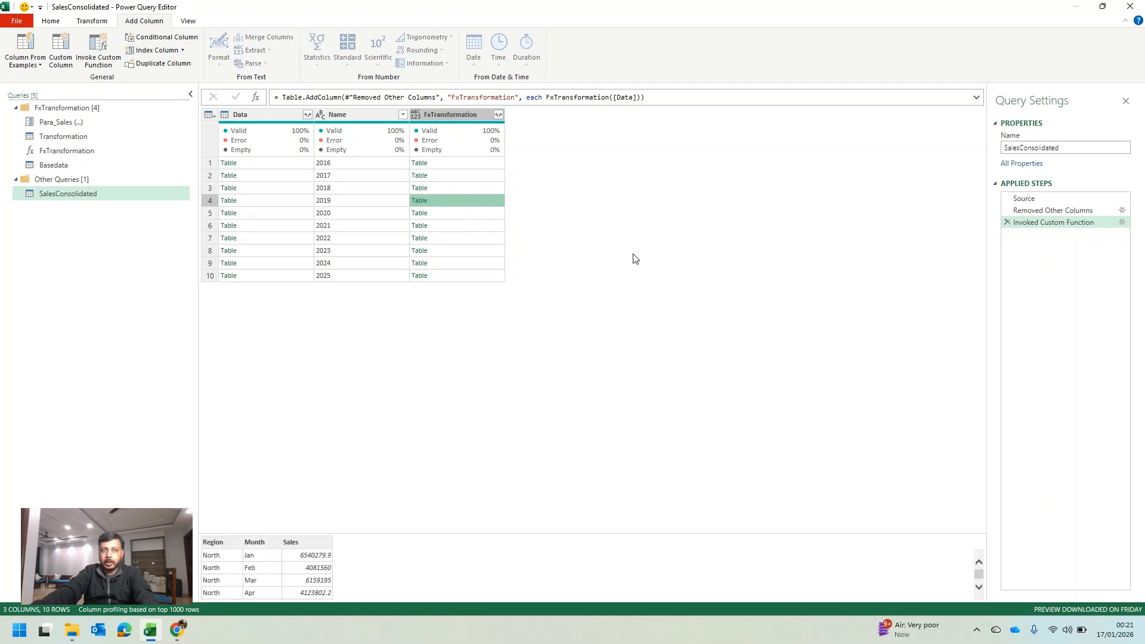
Step: Remove the Data column and expand FxTransformation into Region, Month and Sales without the original column name as prefix
{"action": "left_click", "coordinate": [273, 114]}
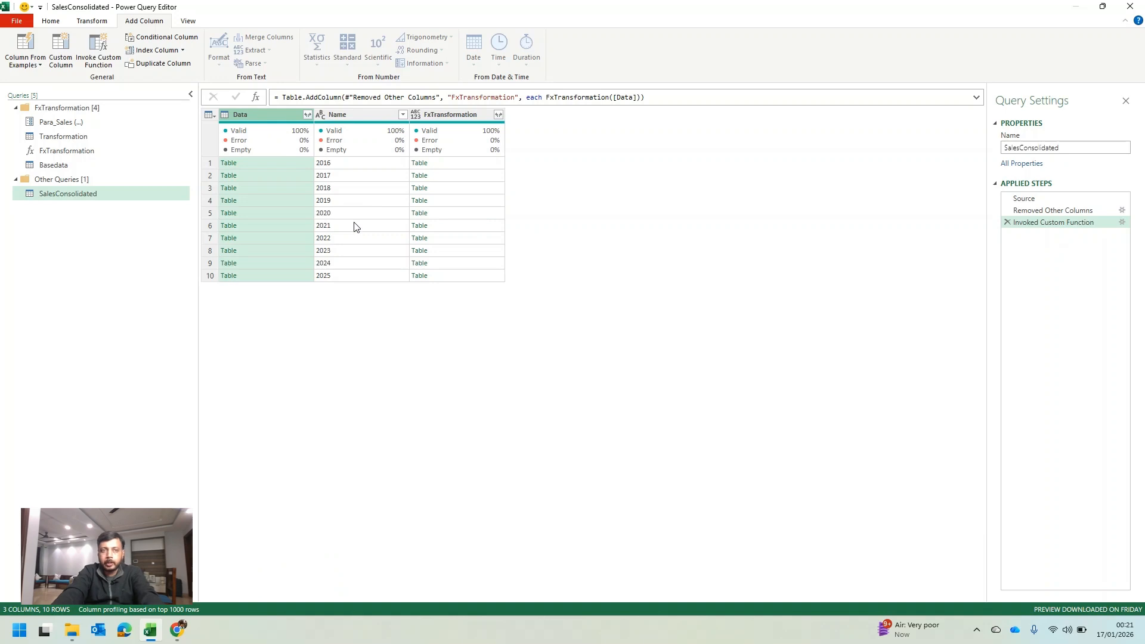
{"action": "key", "text": "Delete"}
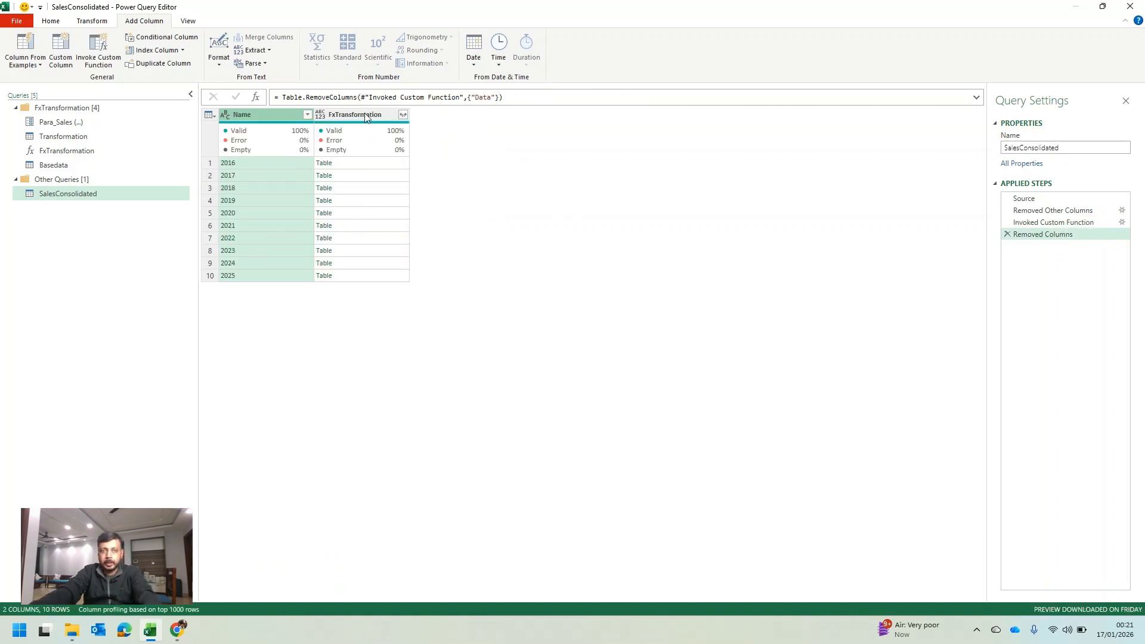
{"action": "left_click", "coordinate": [404, 115]}
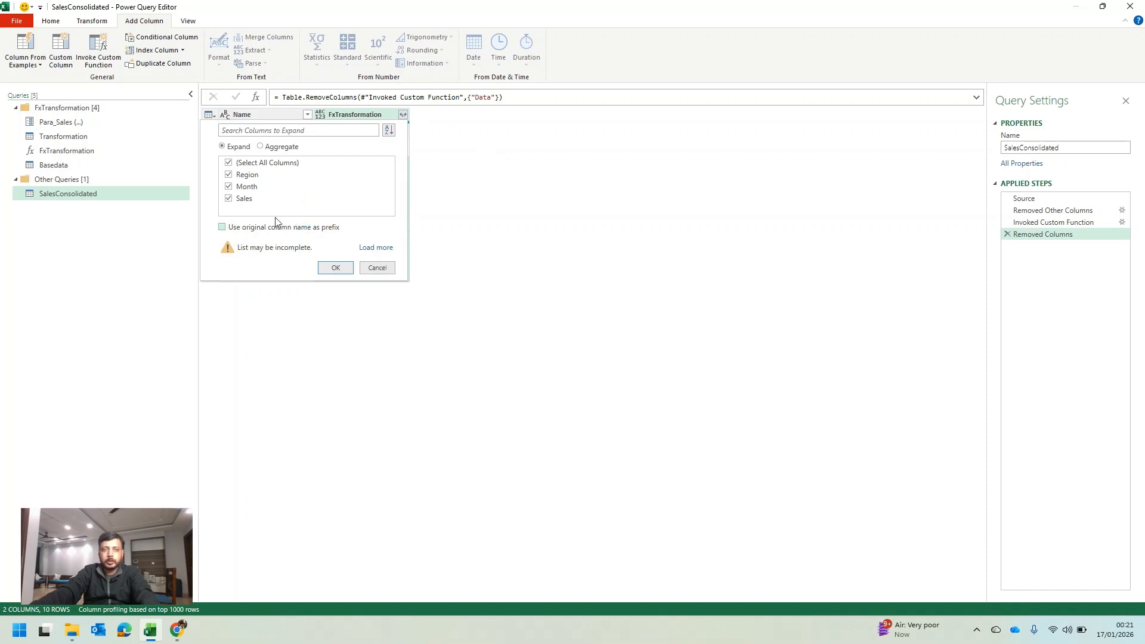
{"action": "left_click", "coordinate": [336, 268]}
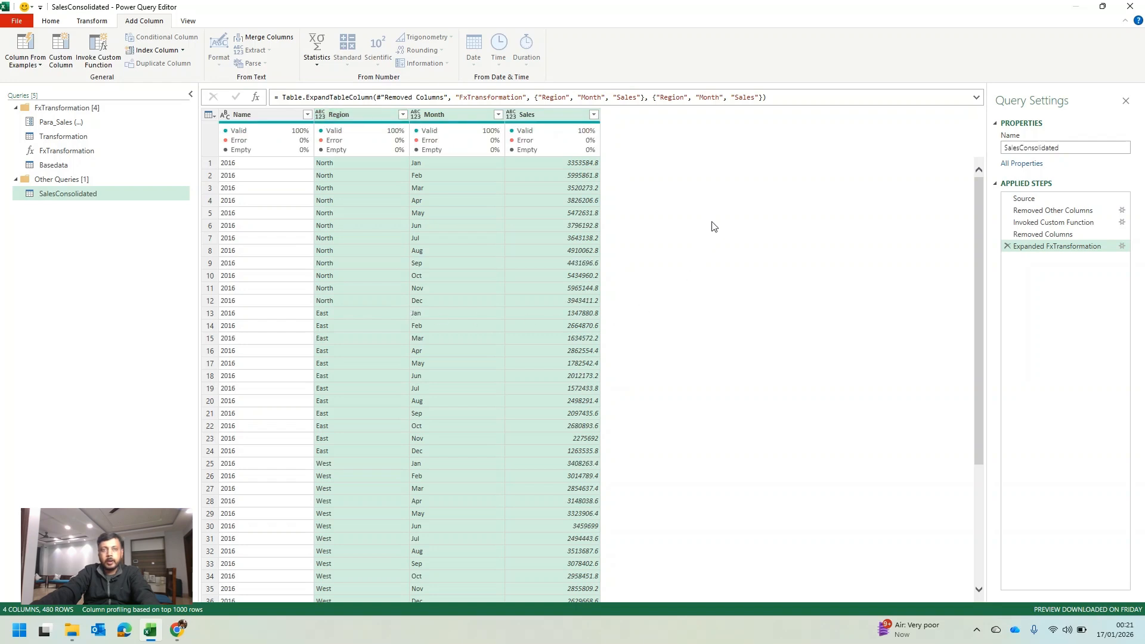
Step: Set the Name, Region and Month columns to the Text type and the Sales column to Decimal Number
{"action": "left_click", "coordinate": [446, 114]}
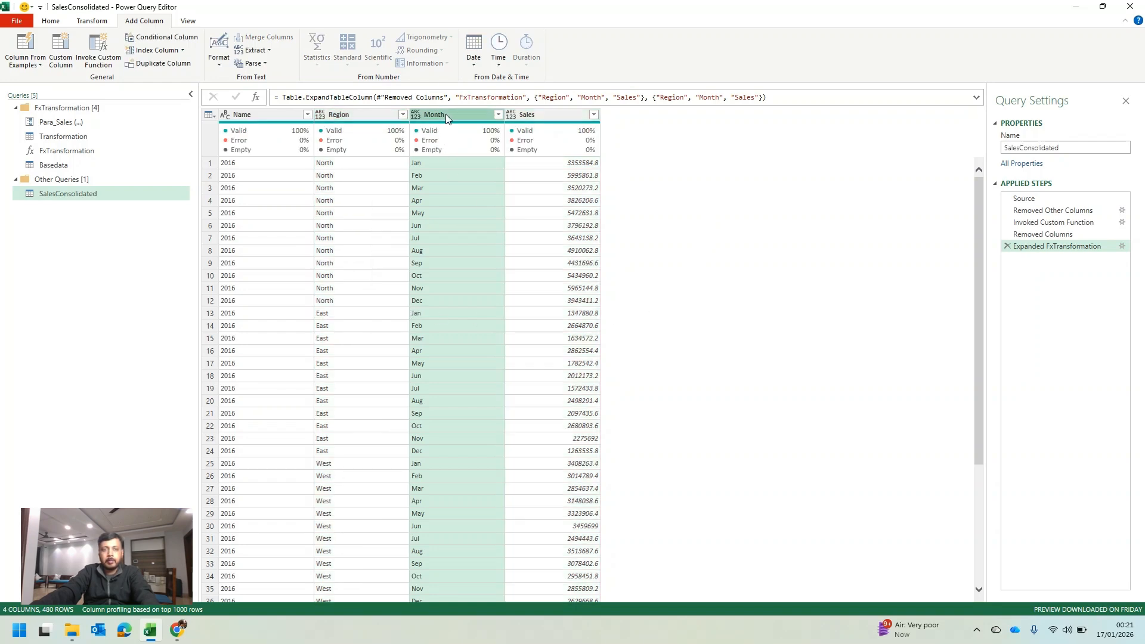
{"action": "left_click", "coordinate": [280, 122], "text": "shift"}
{"action": "right_click", "coordinate": [280, 122]}
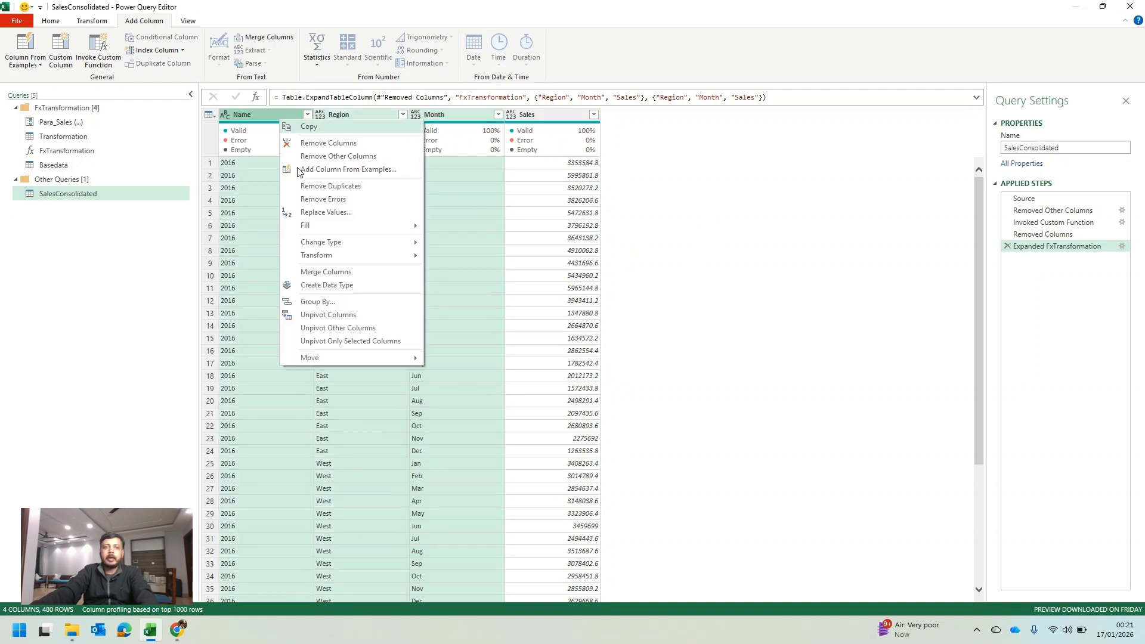
{"action": "mouse_move", "coordinate": [342, 240]}
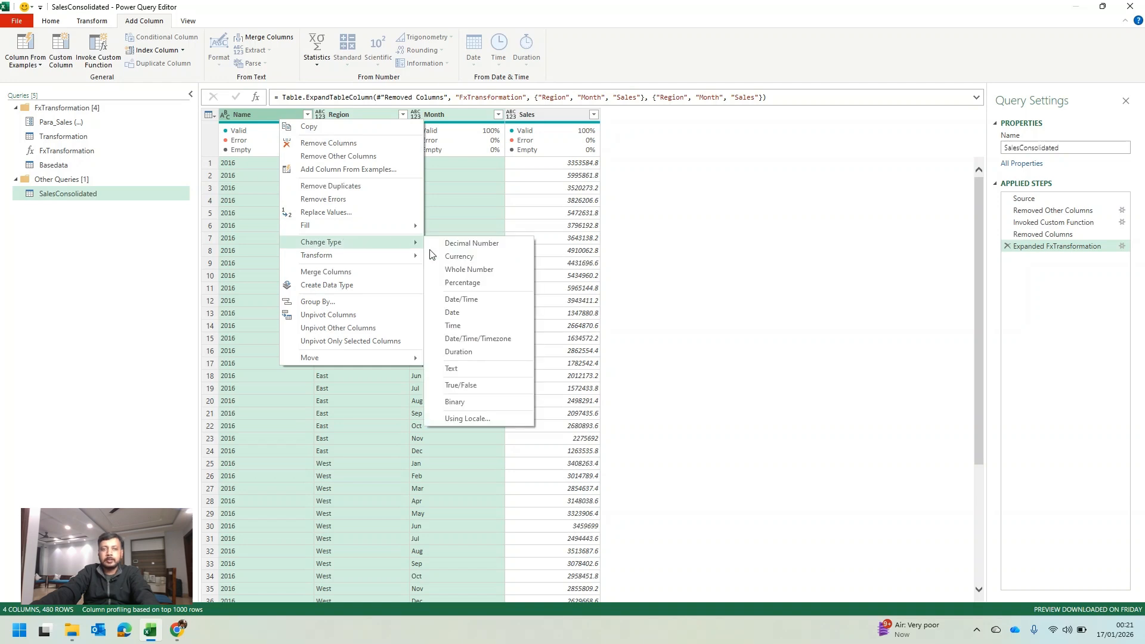
{"action": "left_click", "coordinate": [486, 377]}
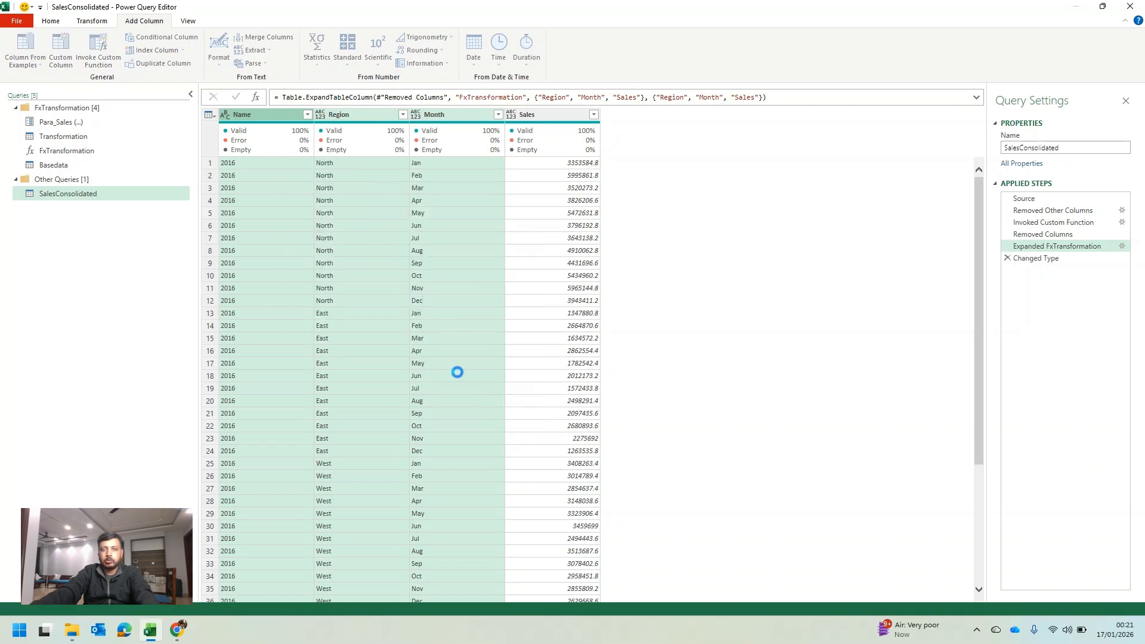
{"action": "left_click", "coordinate": [514, 115]}
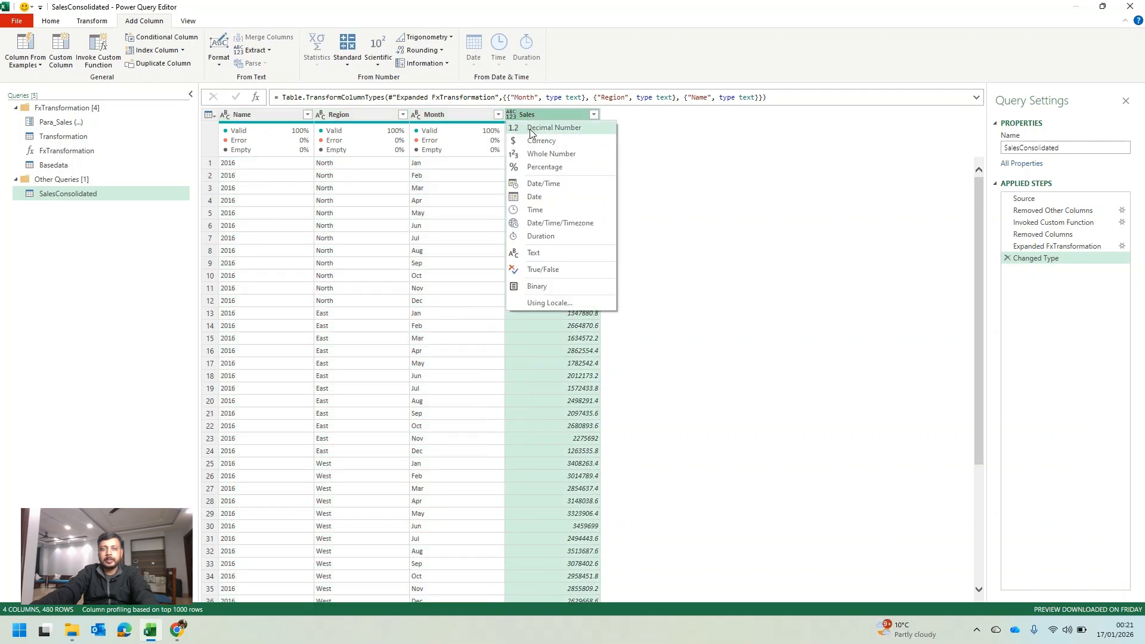
{"action": "left_click", "coordinate": [530, 129]}
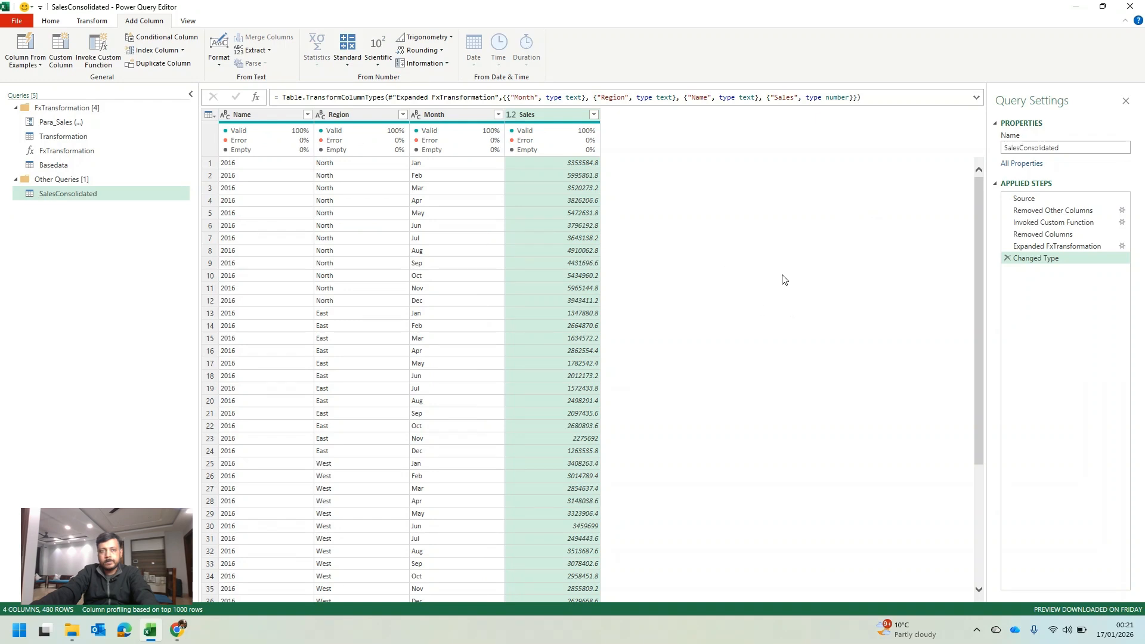
Step: Start a custom column named Date in SalesConsolidated
{"action": "left_click", "coordinate": [462, 114]}
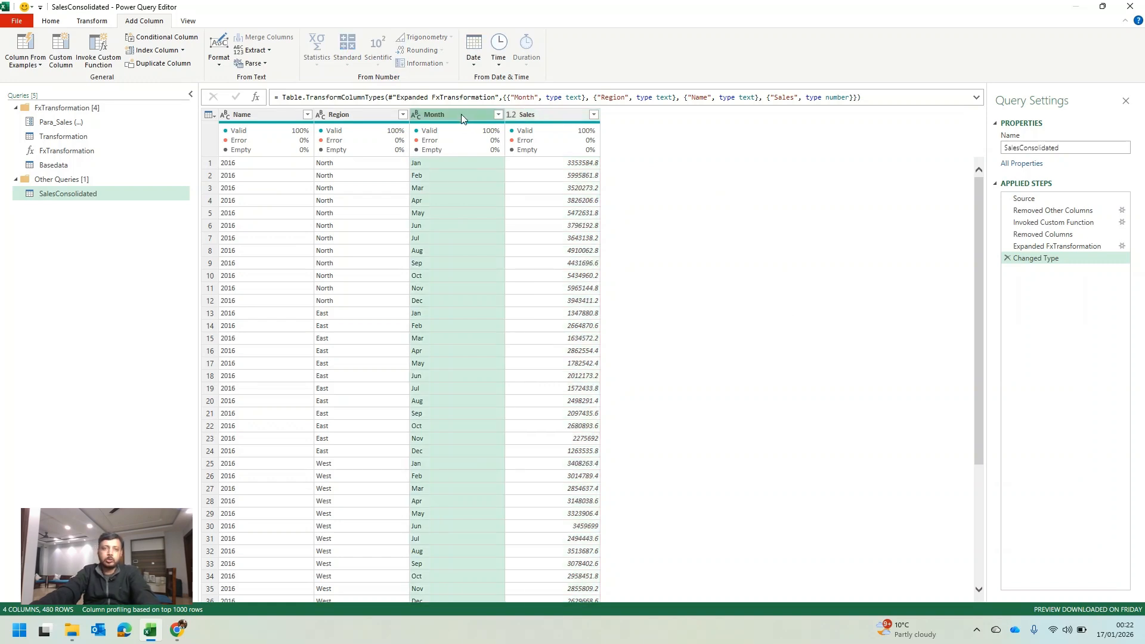
{"action": "left_click", "coordinate": [262, 118], "text": "ctrl"}
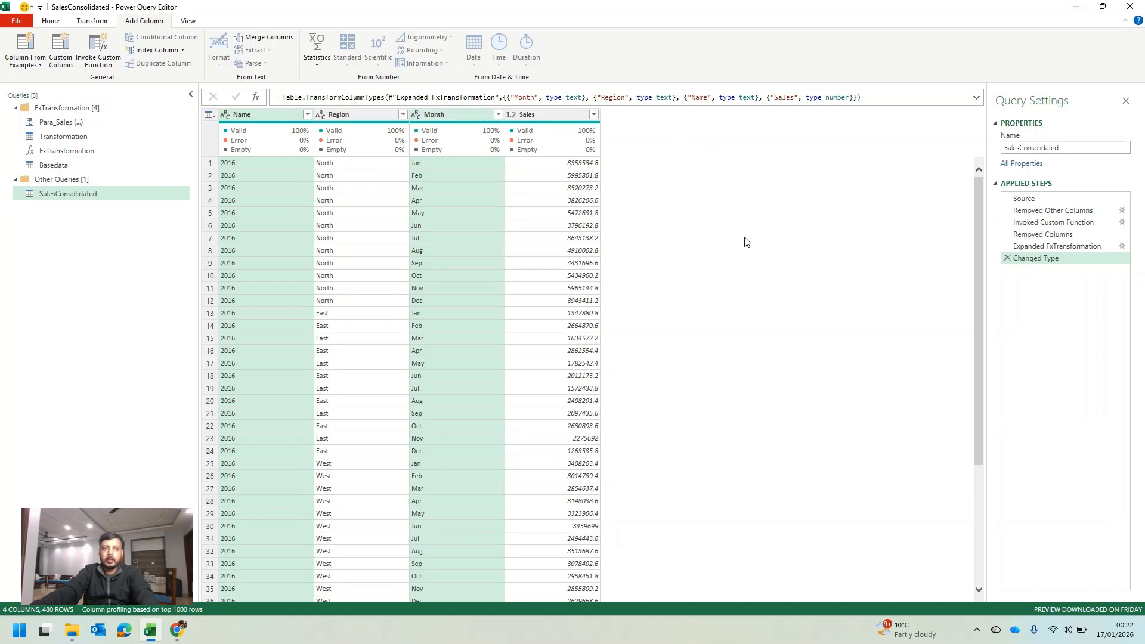
{"action": "left_click", "coordinate": [60, 41]}
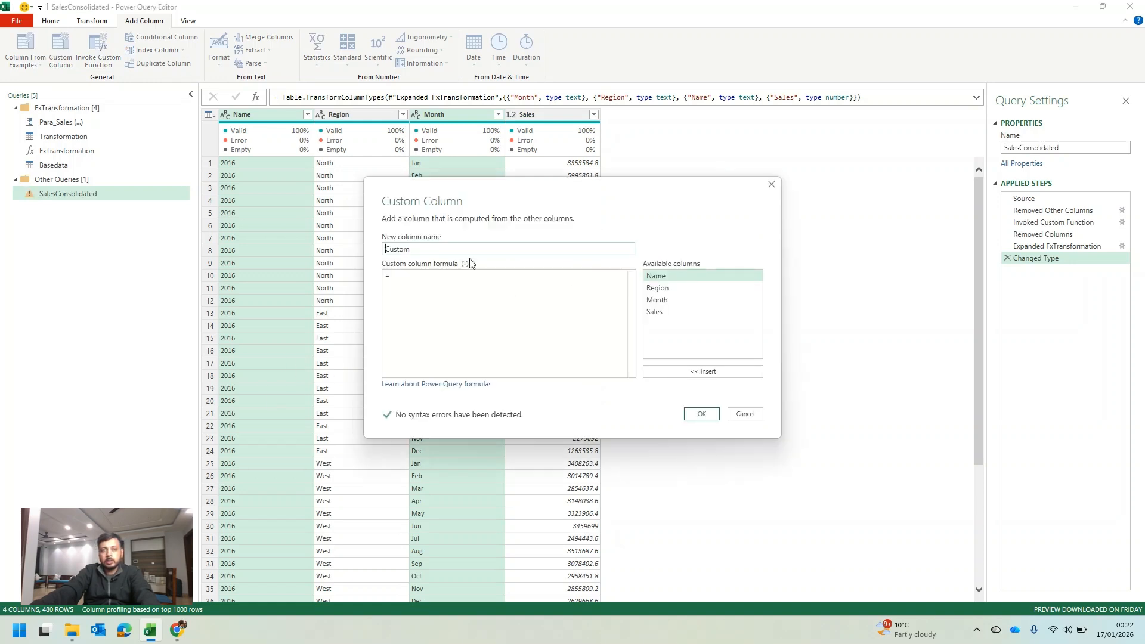
{"action": "double_click", "coordinate": [461, 244]}
{"action": "type", "text": "Da"}
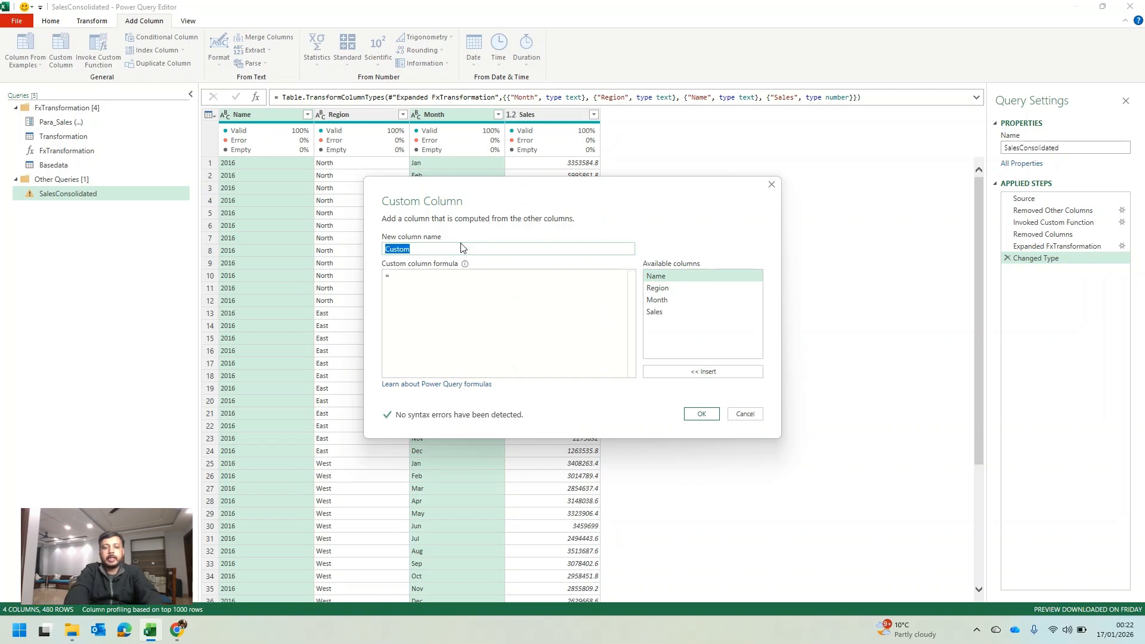
{"action": "type", "text": "te"}
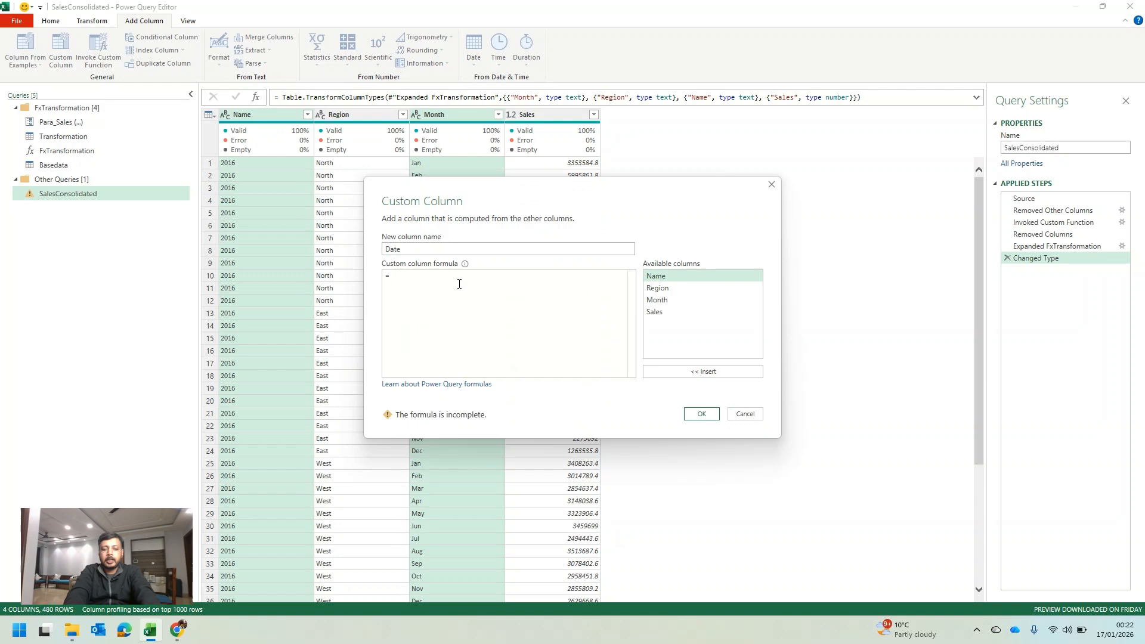
Step: Begin the Date column's formula with the Date.FromText function
{"action": "type", "text": "Date"}
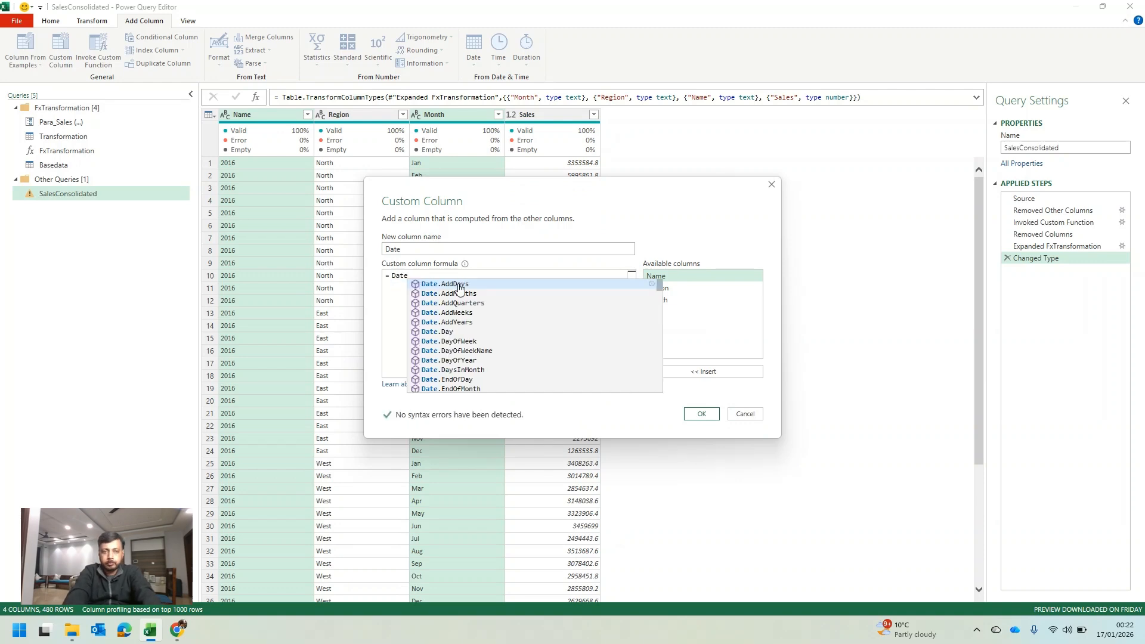
{"action": "type", "text": ".Fro"}
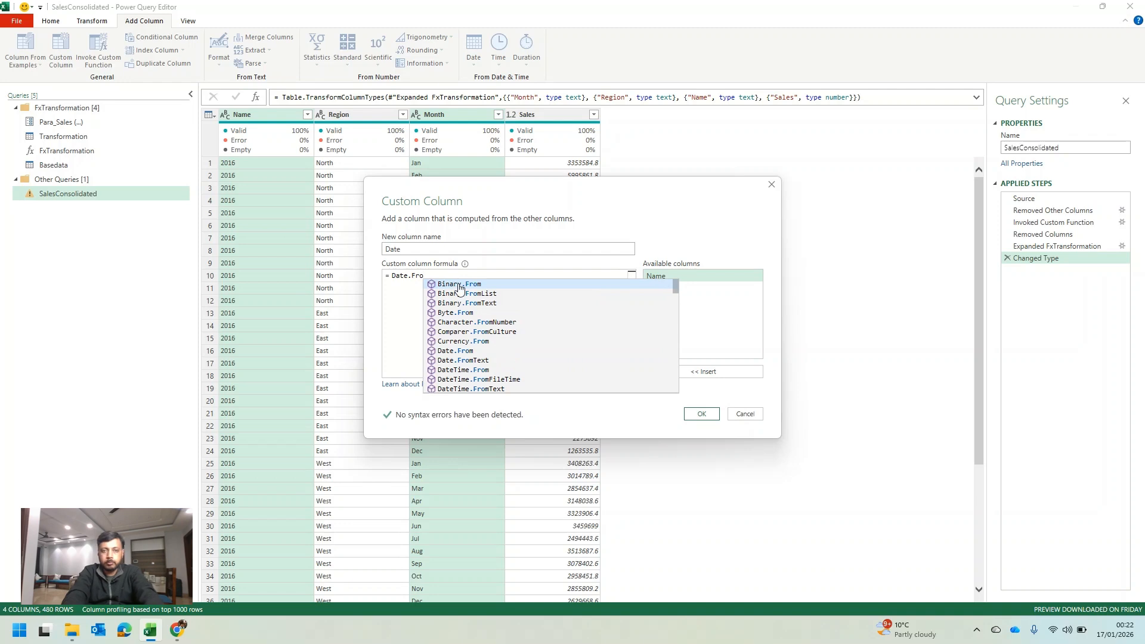
{"action": "type", "text": "m"}
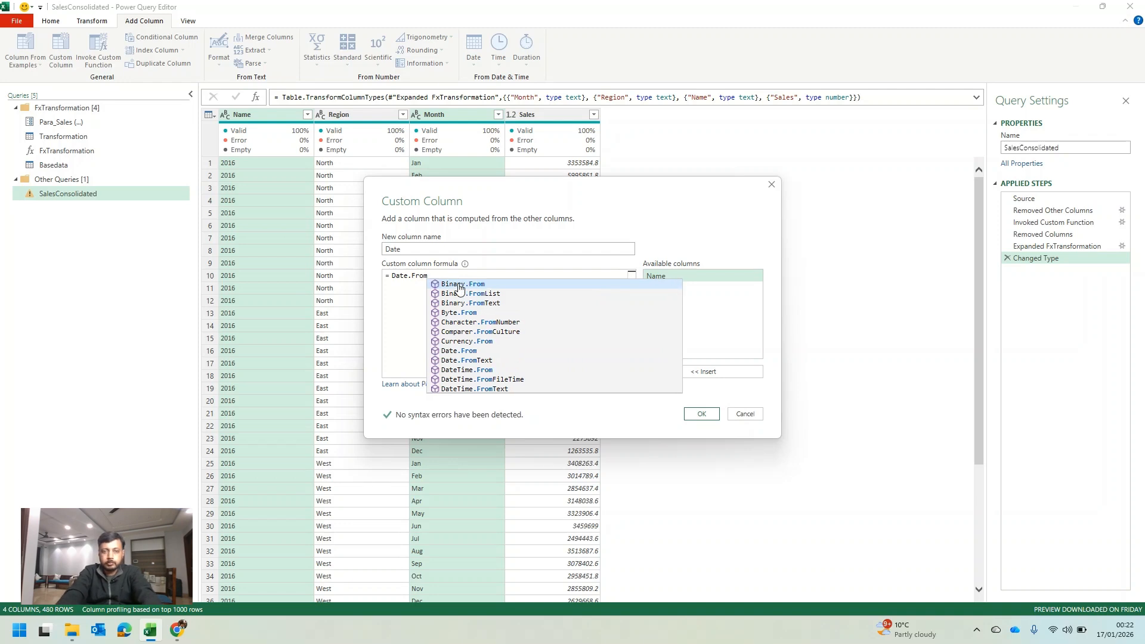
{"action": "key", "text": "Down"}
{"action": "key", "text": "Down"}
{"action": "key", "text": "Down"}
{"action": "key", "text": "Down"}
{"action": "key", "text": "Down"}
{"action": "key", "text": "Down"}
{"action": "key", "text": "Down"}
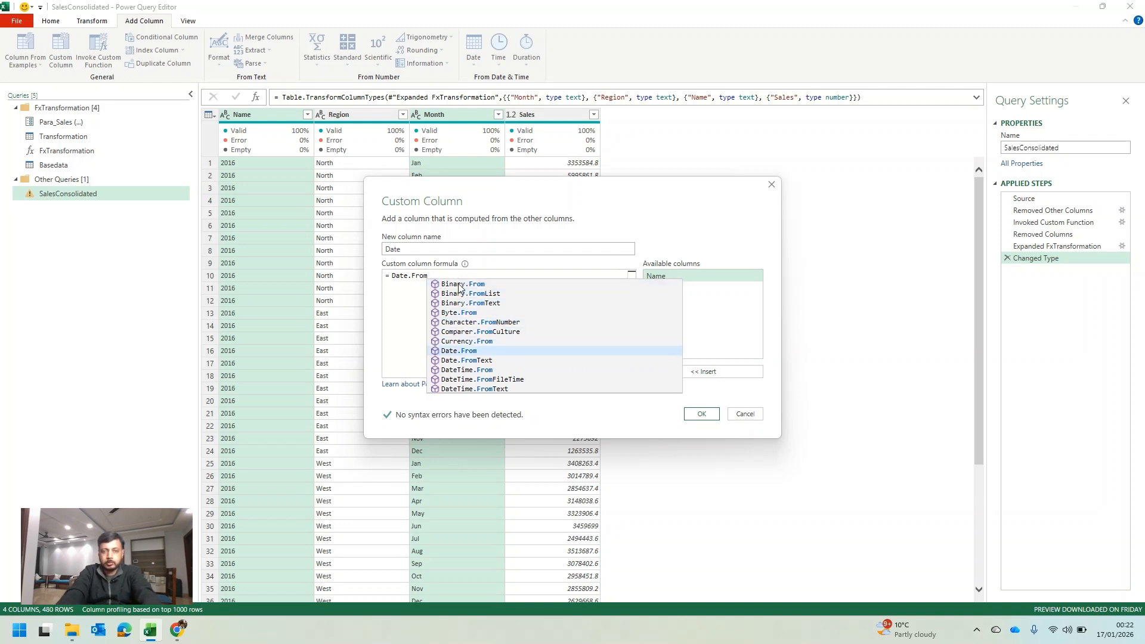
{"action": "key", "text": "Down"}
{"action": "key", "text": "Tab"}
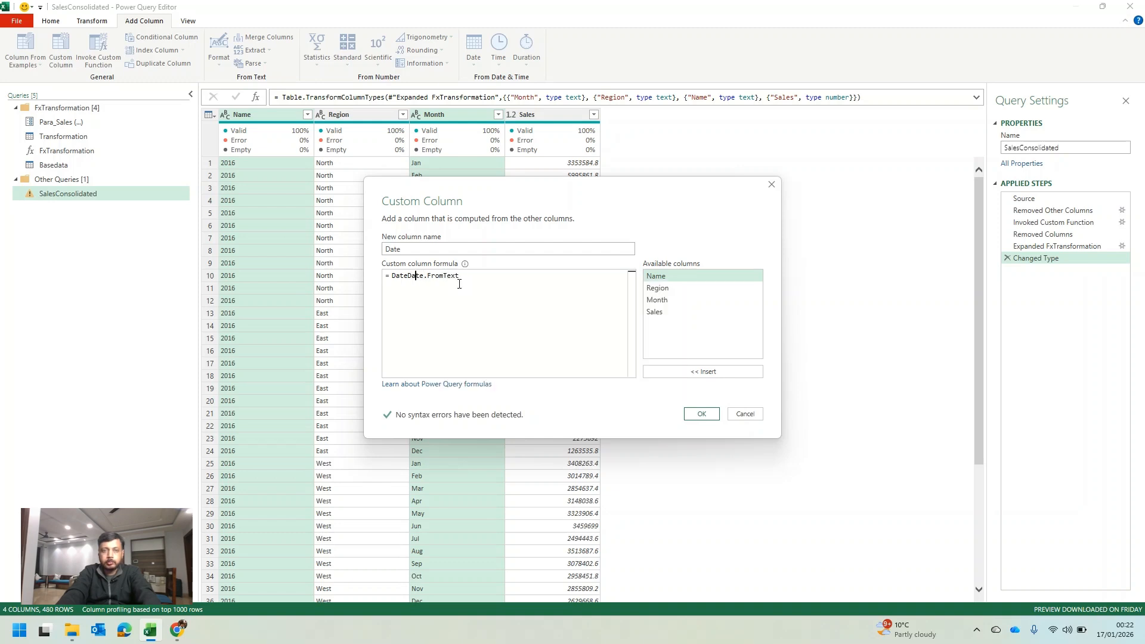
{"action": "key", "text": "shift+Home"}
{"action": "key", "text": "BackSpace"}
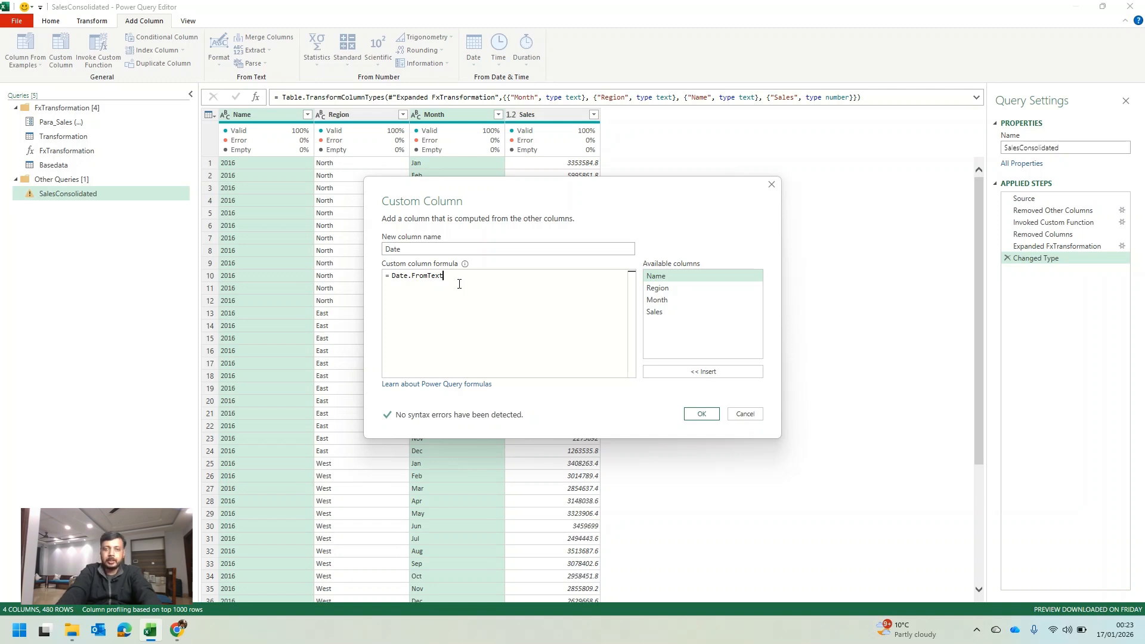
Step: Complete the formula as Date.FromText("01"&[Month]&[Name]) and add the Date column to the query
{"action": "type", "text": "("}
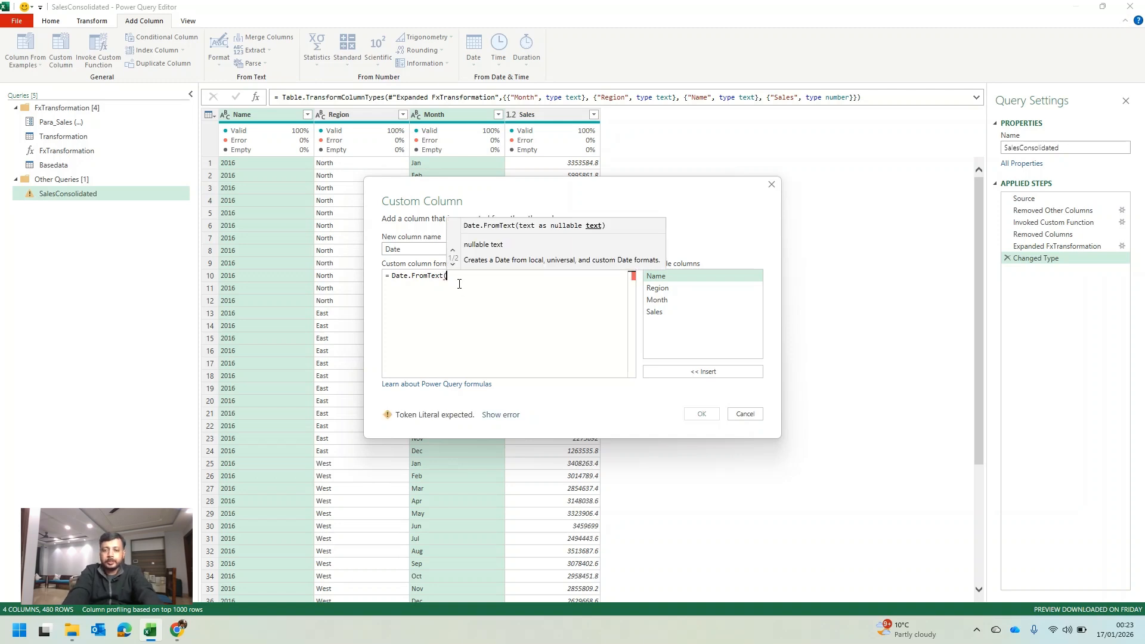
{"action": "type", "text": "\""}
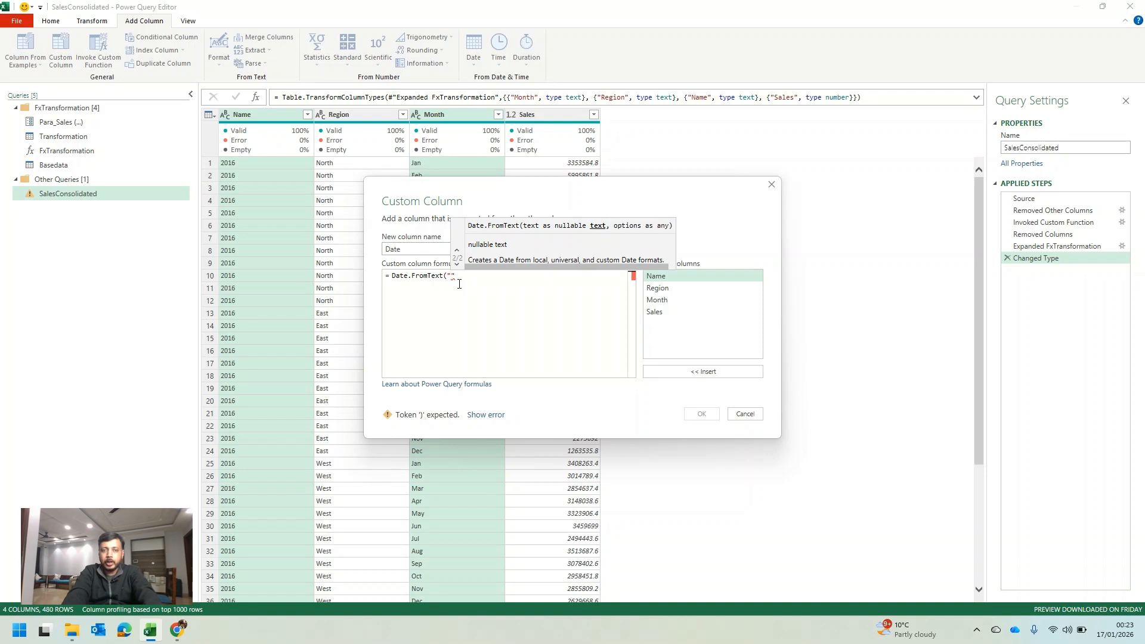
{"action": "type", "text": "01"}
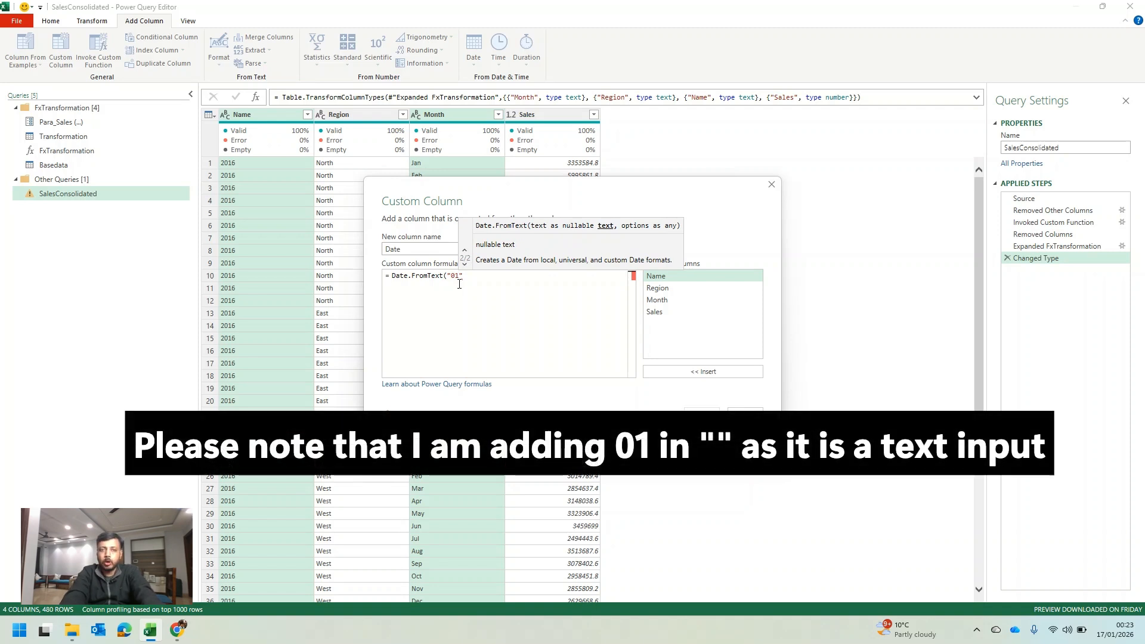
{"action": "left_click", "coordinate": [474, 279]}
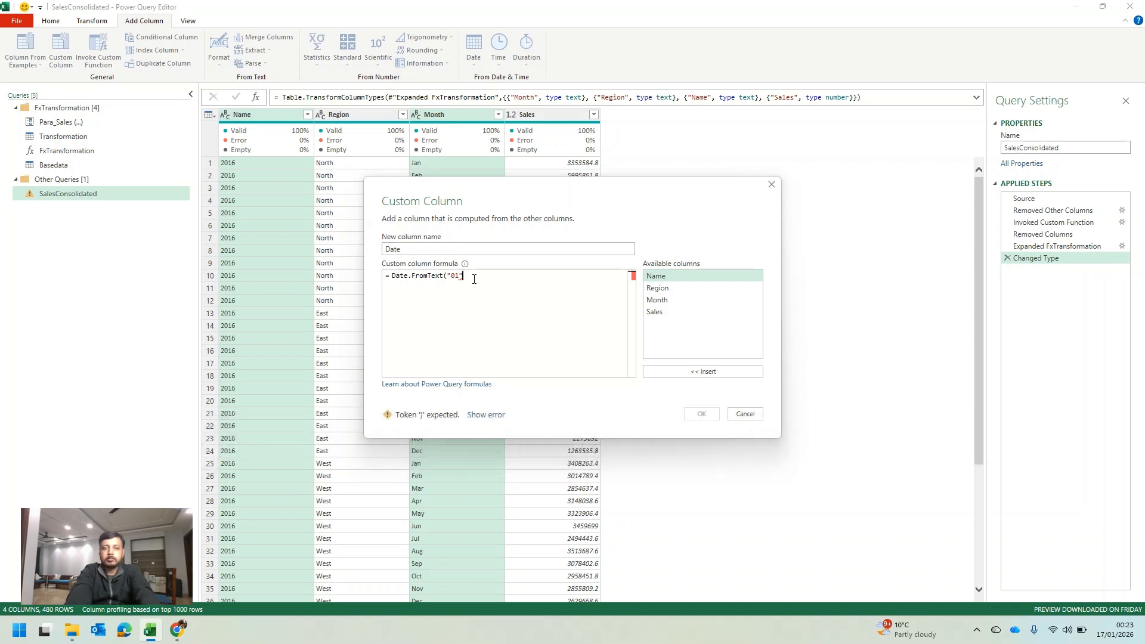
{"action": "type", "text": "&"}
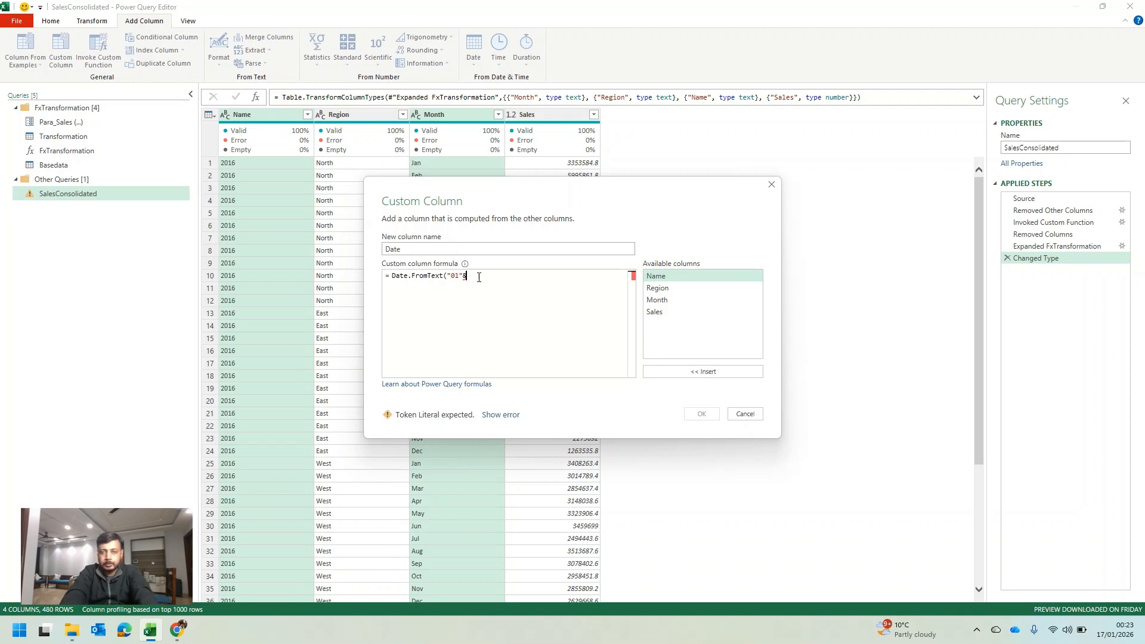
{"action": "double_click", "coordinate": [665, 298]}
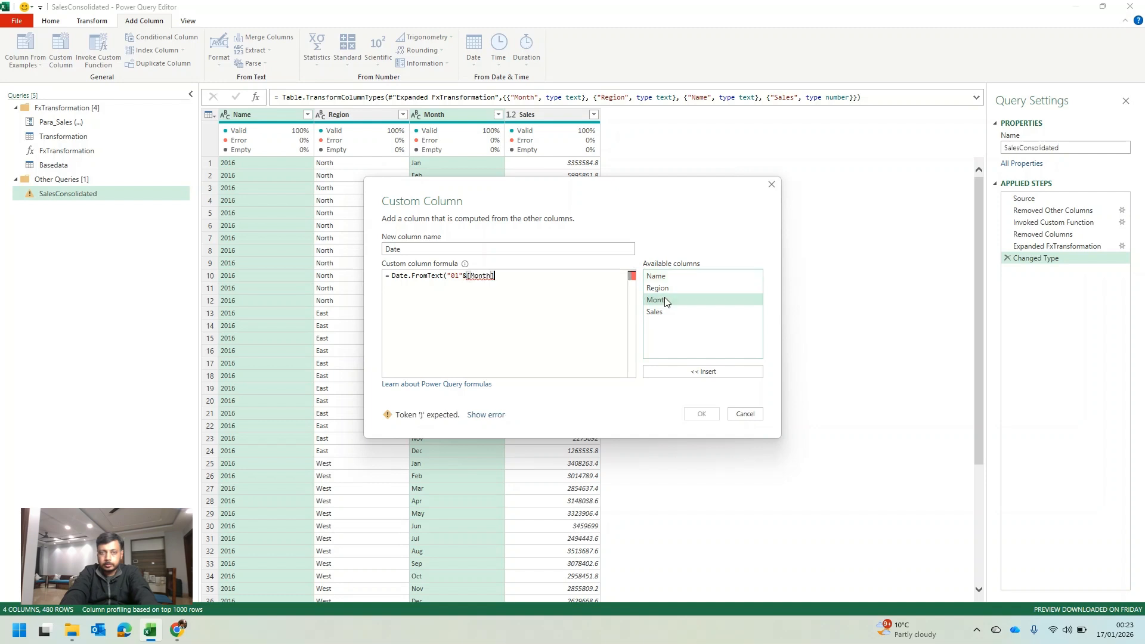
{"action": "type", "text": "&"}
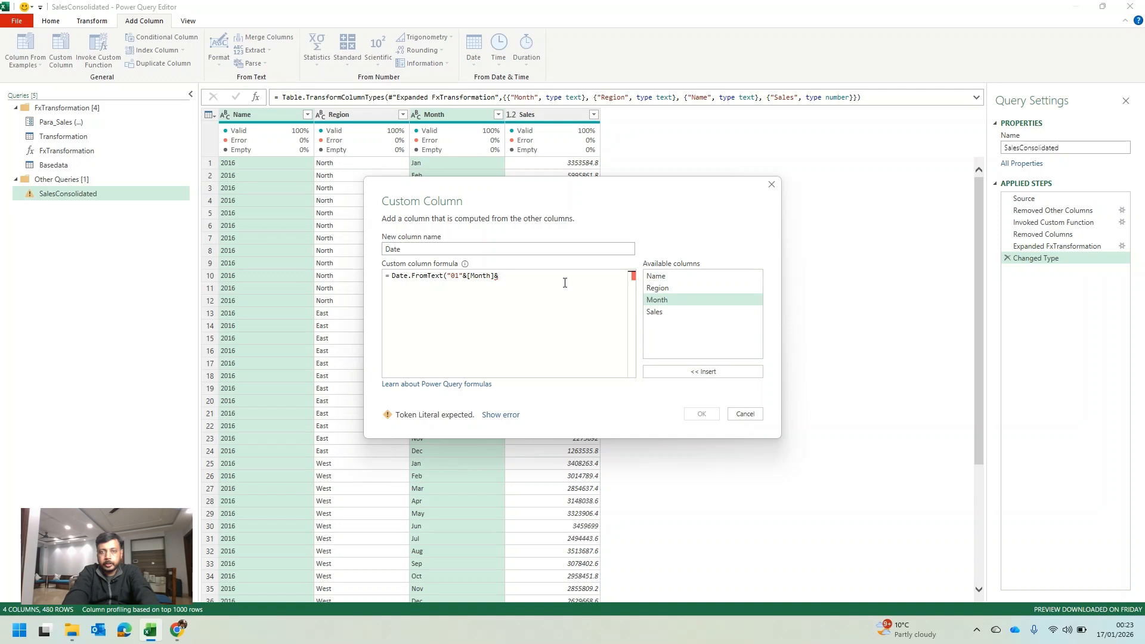
{"action": "double_click", "coordinate": [675, 276]}
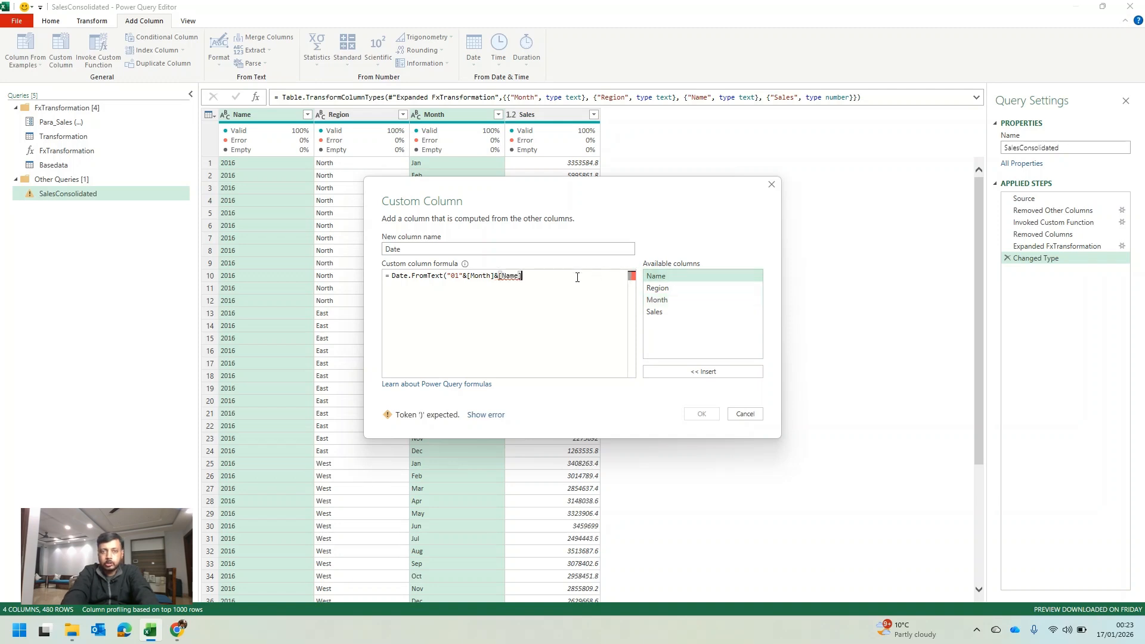
{"action": "type", "text": ")"}
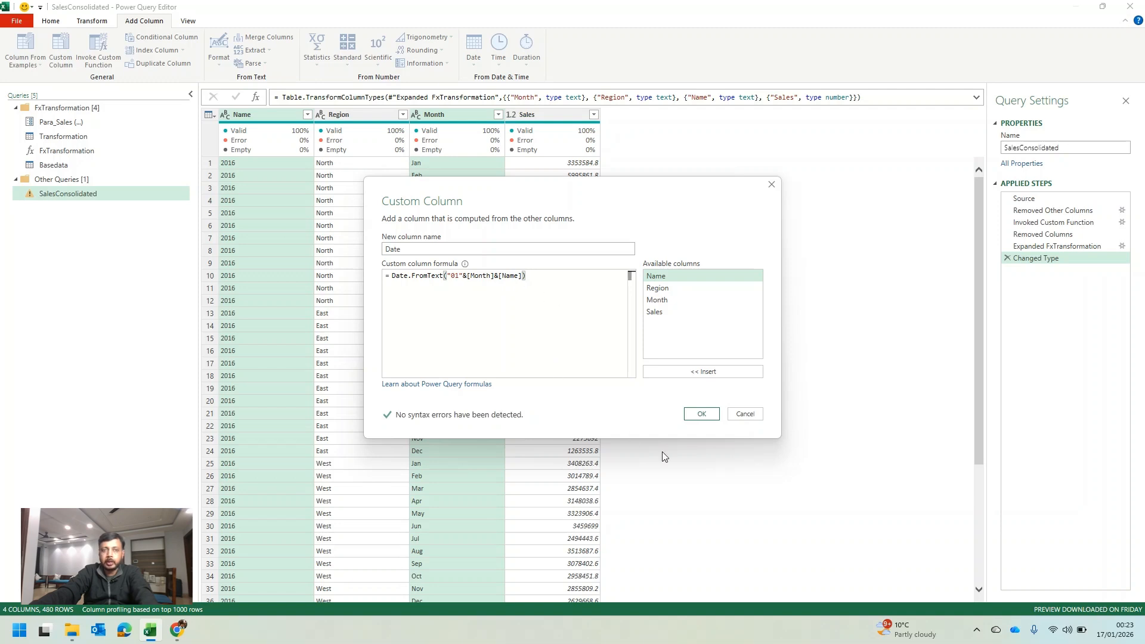
{"action": "left_click", "coordinate": [700, 413]}
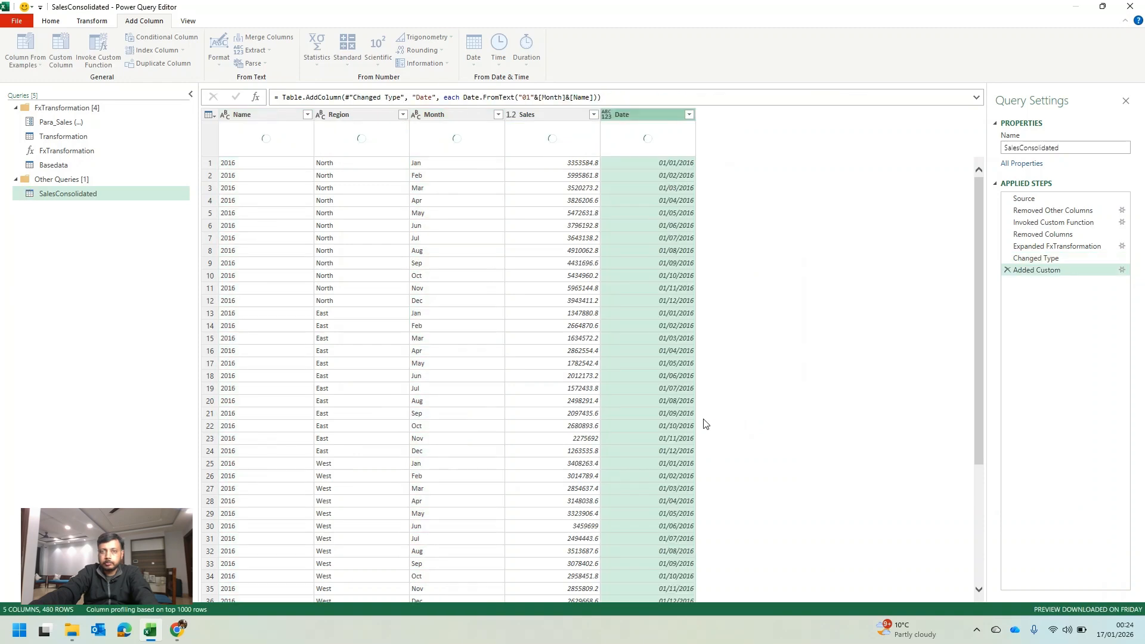
Step: Compare the Date values with the Name and Month values in sample rows from 2016, 2020 and 2021
{"action": "left_click", "coordinate": [440, 164]}
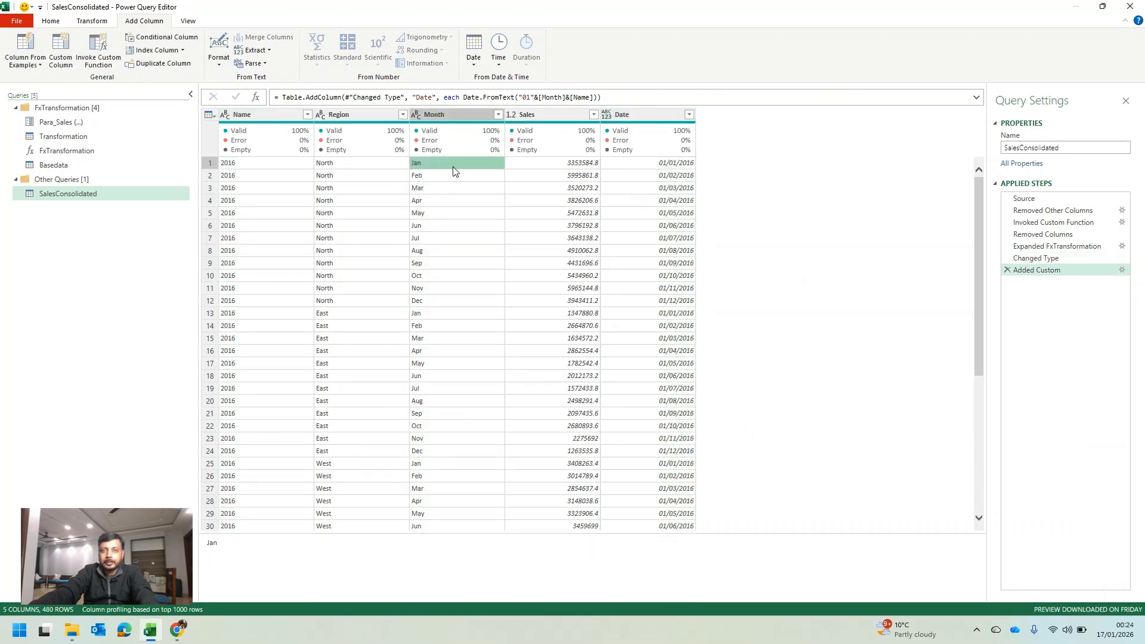
{"action": "left_click", "coordinate": [665, 164]}
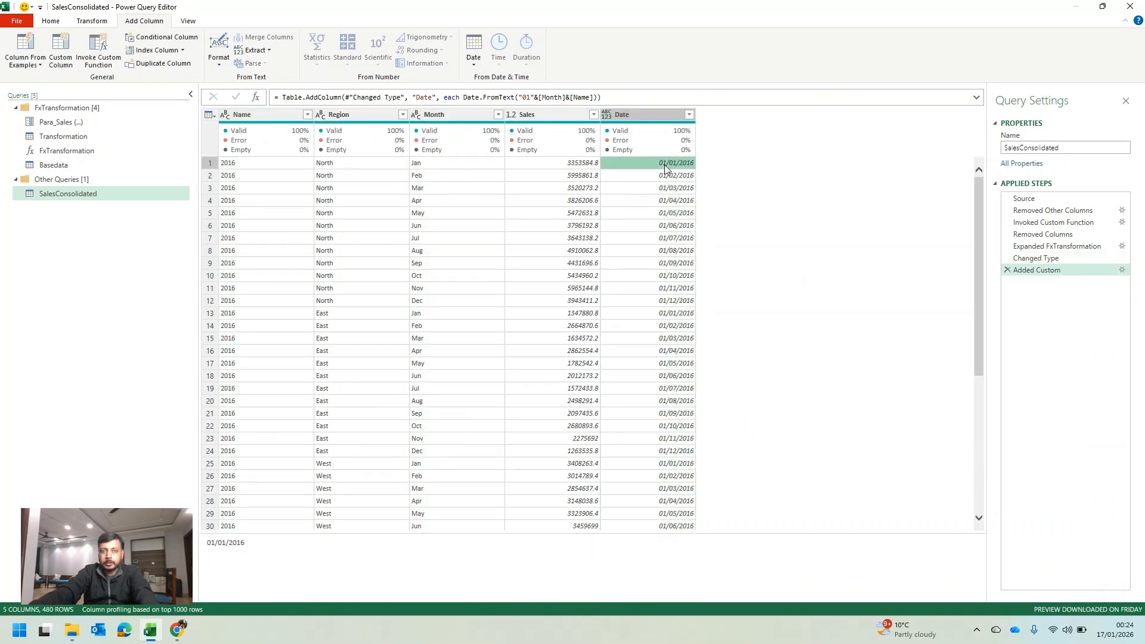
{"action": "scroll", "coordinate": [421, 376], "scroll_direction": "down", "scroll_amount": 20}
{"action": "scroll", "coordinate": [420, 376], "scroll_direction": "down", "scroll_amount": 20}
{"action": "left_click", "coordinate": [224, 440]}
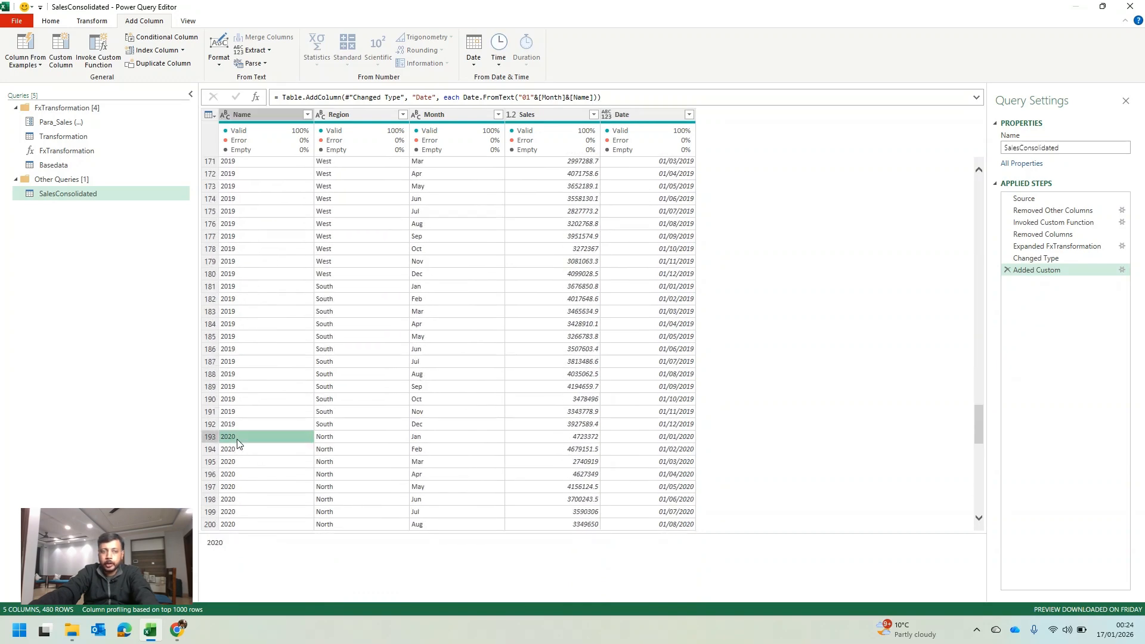
{"action": "left_click", "coordinate": [421, 442]}
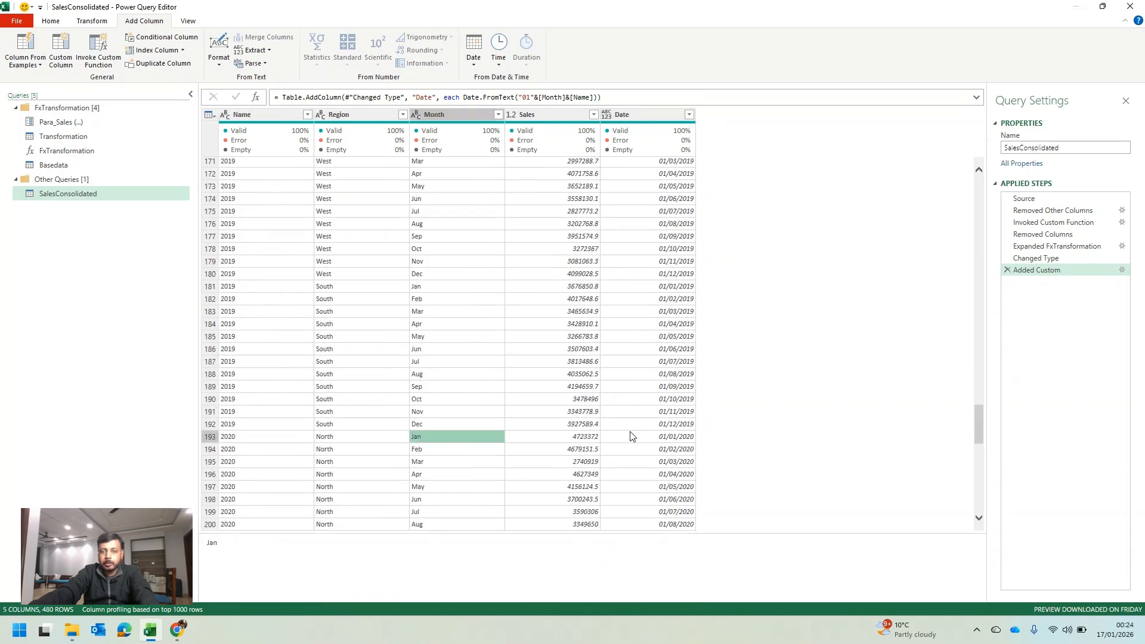
{"action": "left_click", "coordinate": [677, 442]}
{"action": "scroll", "coordinate": [678, 444], "scroll_direction": "down", "scroll_amount": 7}
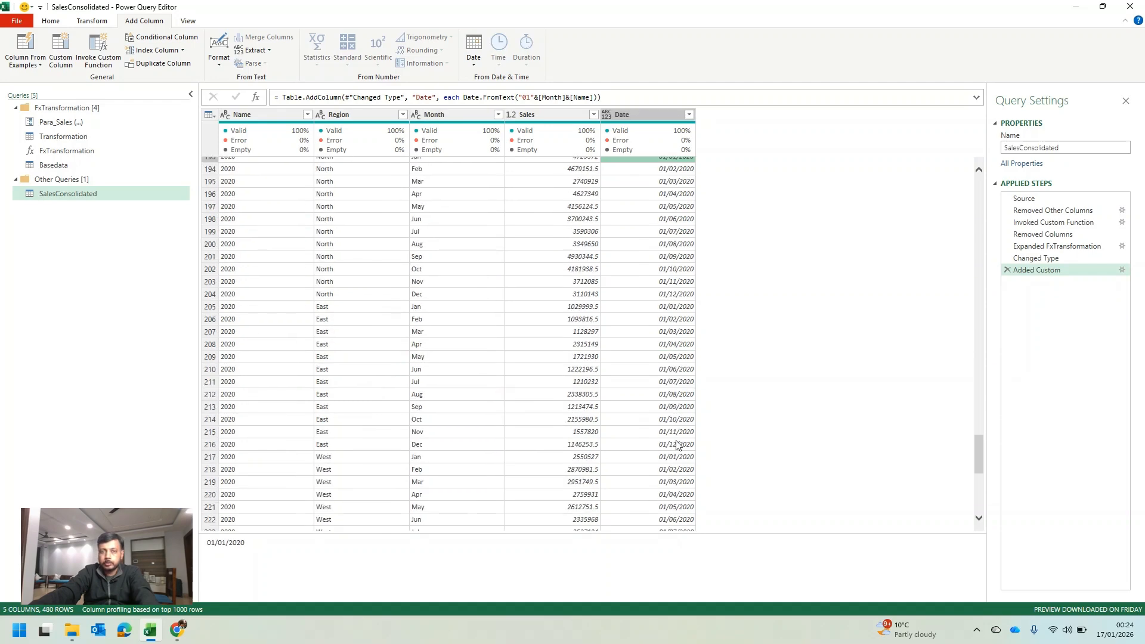
{"action": "scroll", "coordinate": [678, 444], "scroll_direction": "down", "scroll_amount": 2}
{"action": "scroll", "coordinate": [677, 444], "scroll_direction": "down", "scroll_amount": 15}
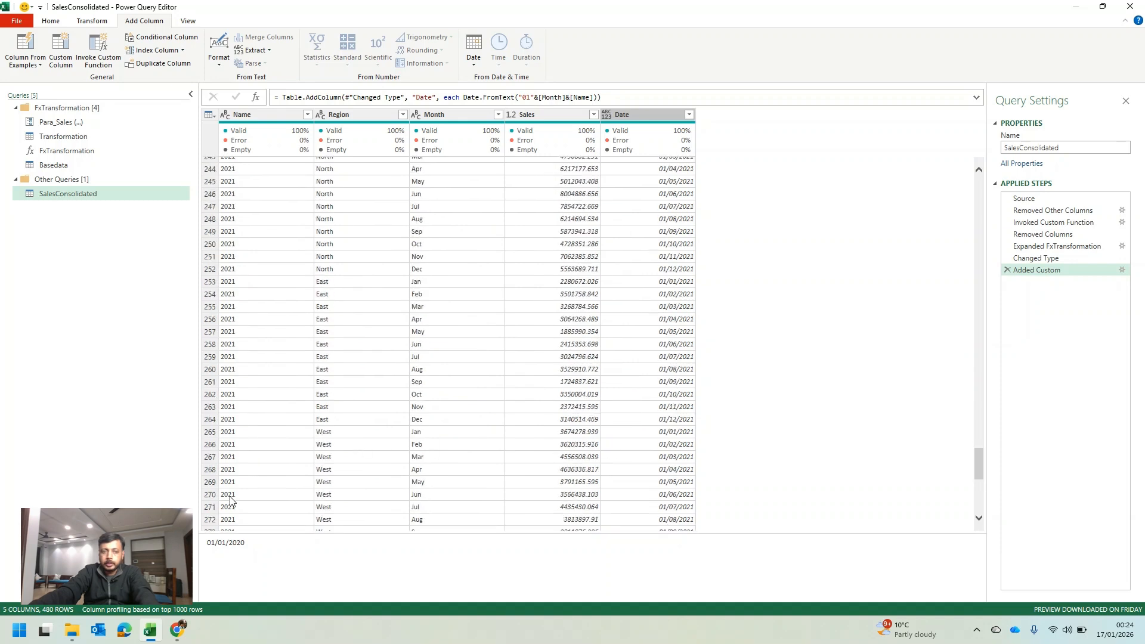
{"action": "left_click", "coordinate": [231, 499]}
{"action": "left_click", "coordinate": [437, 498]}
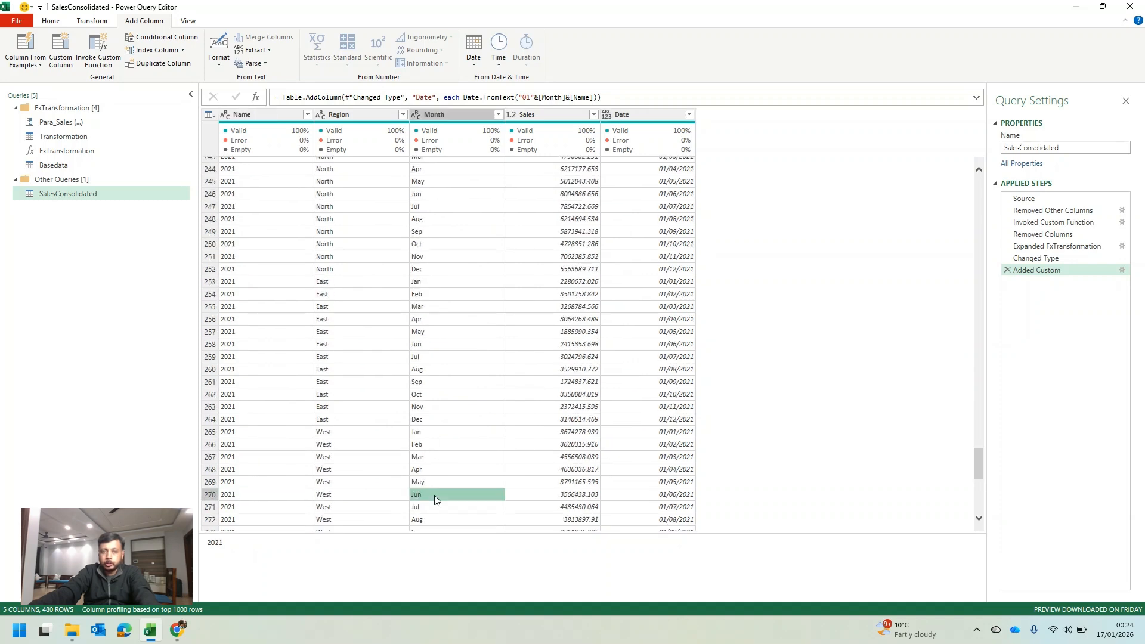
{"action": "left_click", "coordinate": [677, 495]}
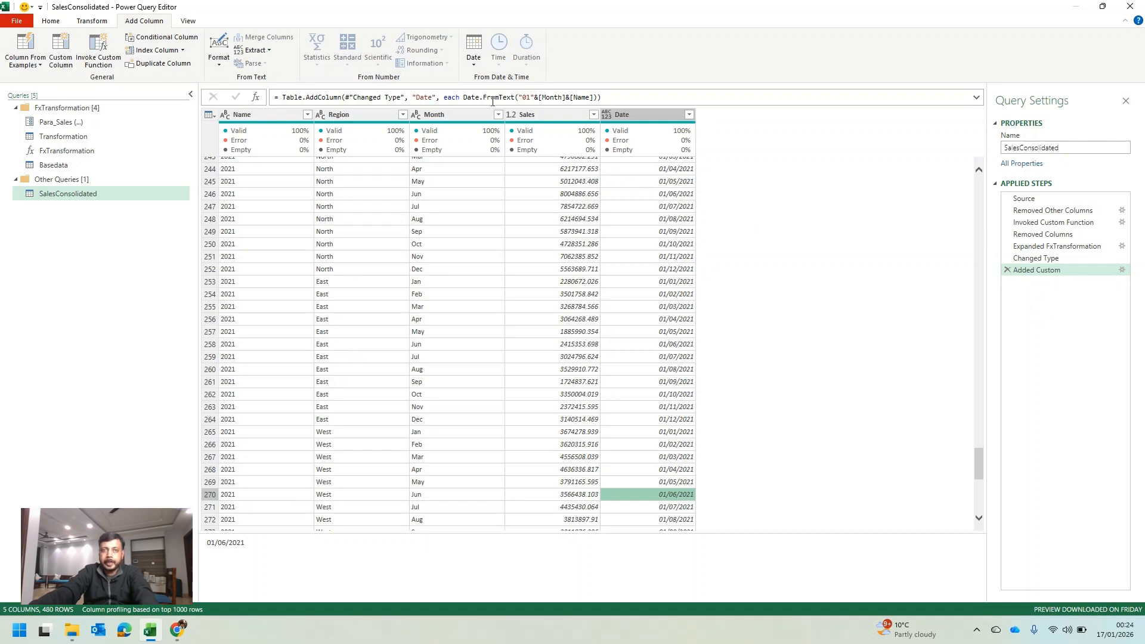
Step: Remove the Month and Name columns and move the Date column in front of Region
{"action": "left_click", "coordinate": [978, 203]}
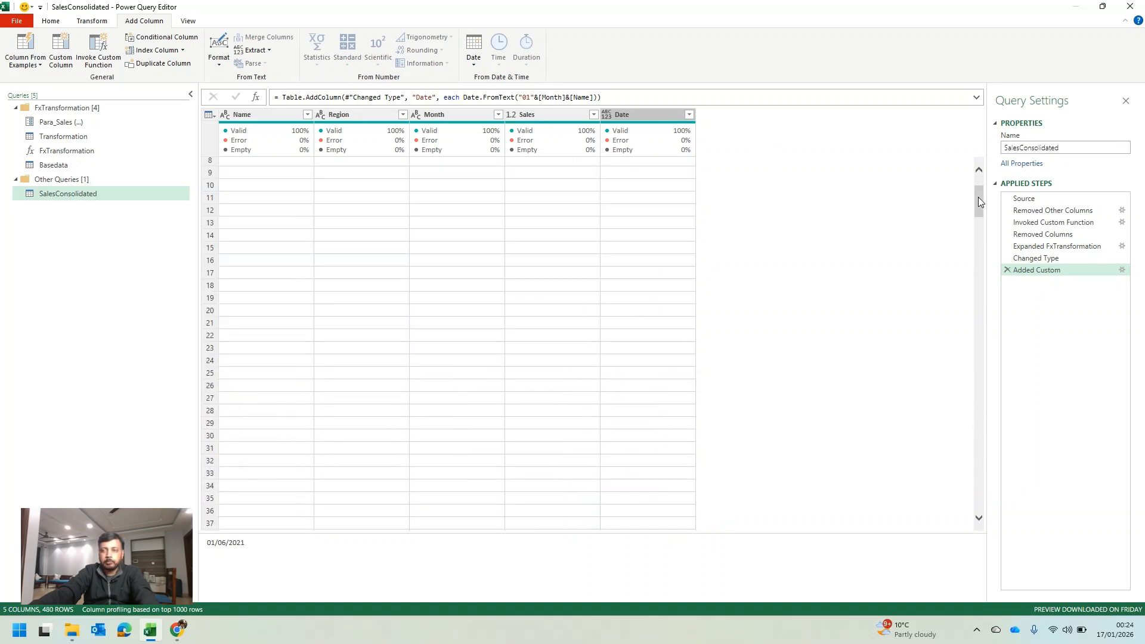
{"action": "left_click_drag", "start_coordinate": [978, 202], "coordinate": [986, 161]}
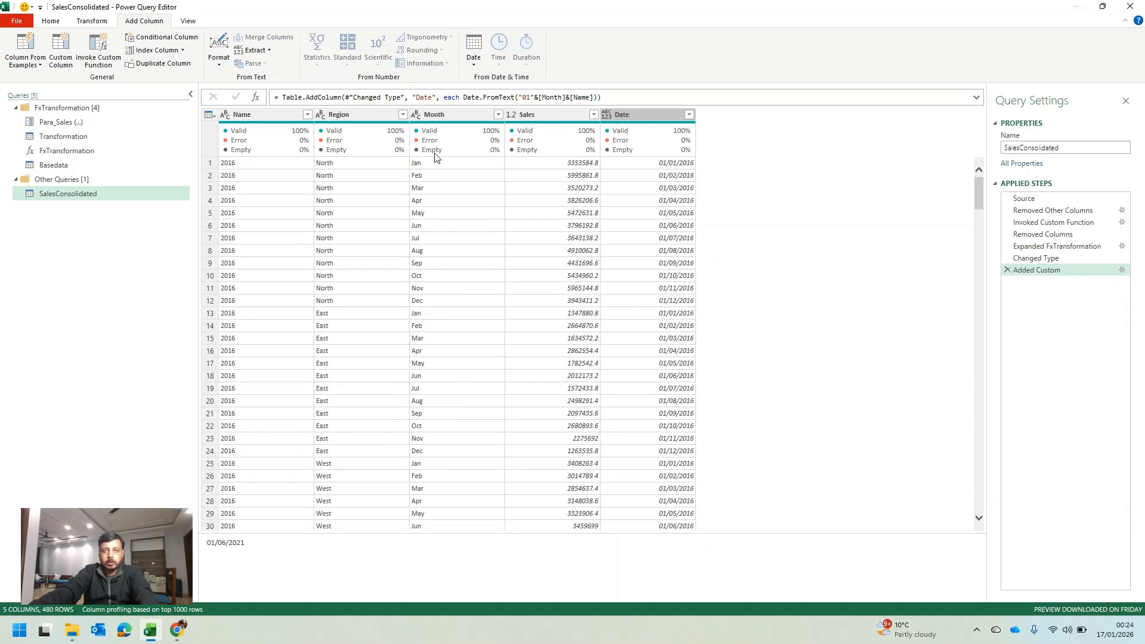
{"action": "left_click", "coordinate": [442, 115]}
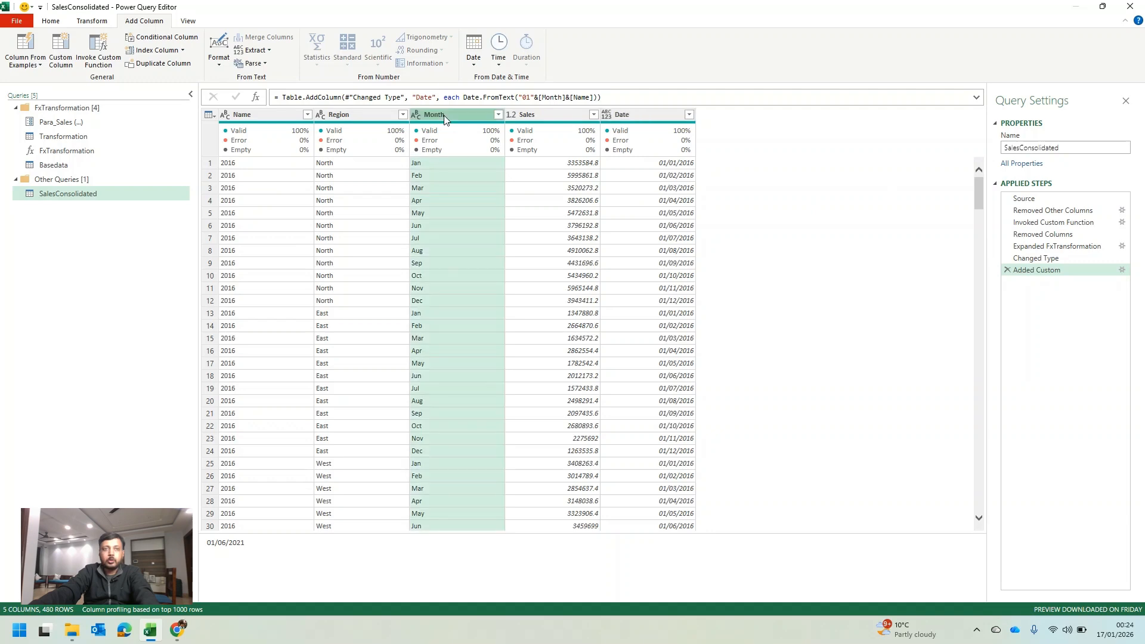
{"action": "left_click", "coordinate": [246, 115], "text": "ctrl"}
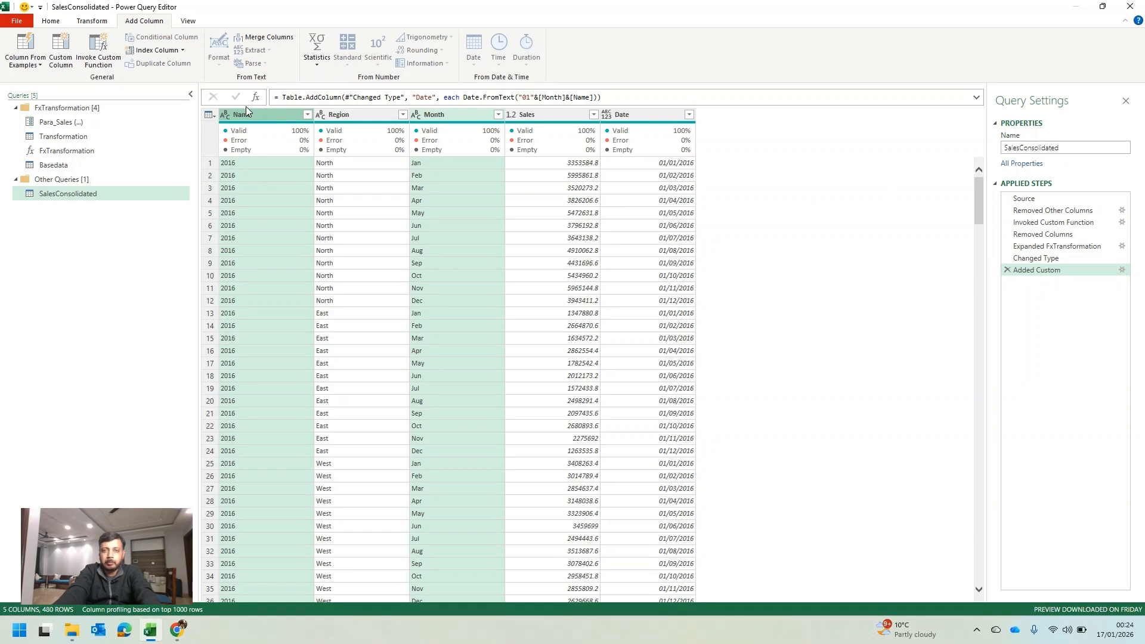
{"action": "key", "text": "Delete"}
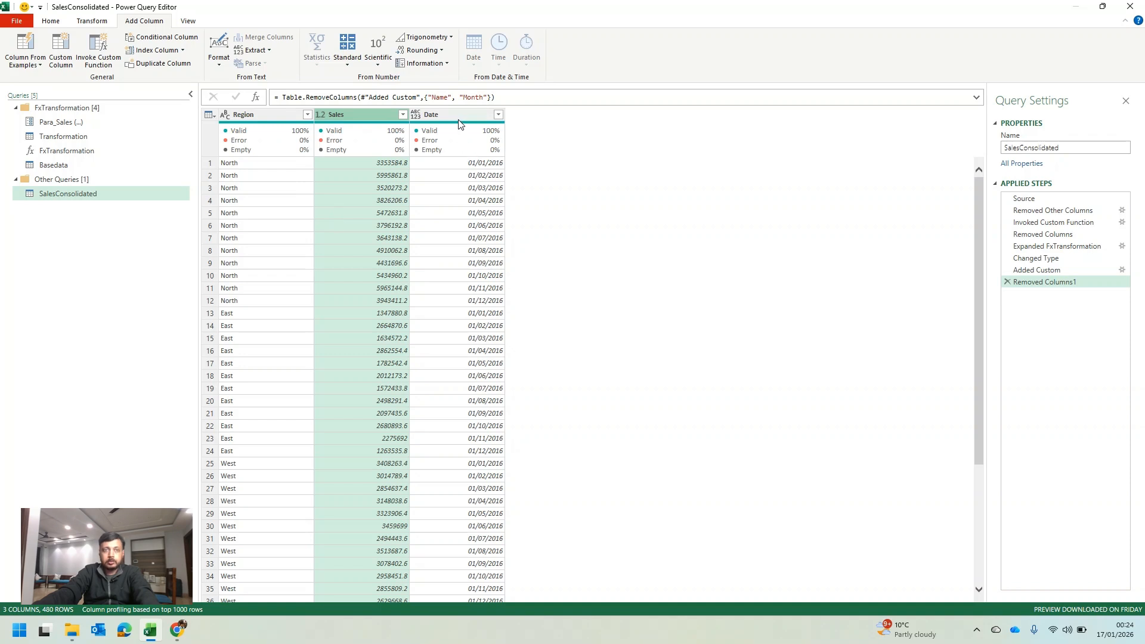
{"action": "left_click_drag", "start_coordinate": [459, 116], "coordinate": [230, 112]}
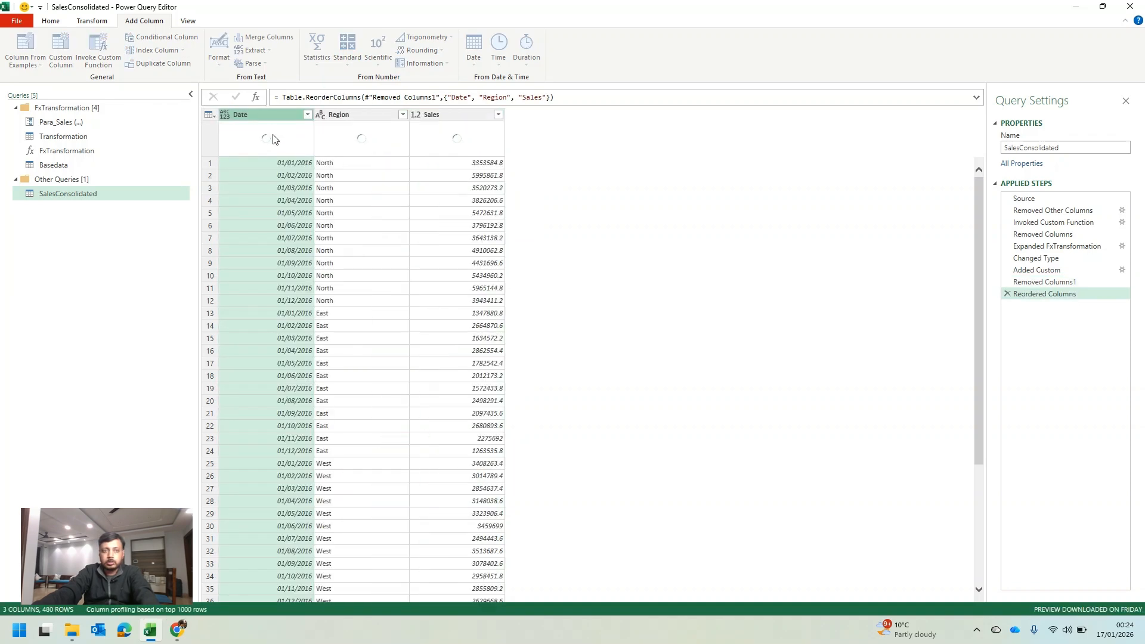
Step: Set the Date column's data type to Date, then close the query editor and load the queries to the workbook
{"action": "left_click", "coordinate": [224, 115]}
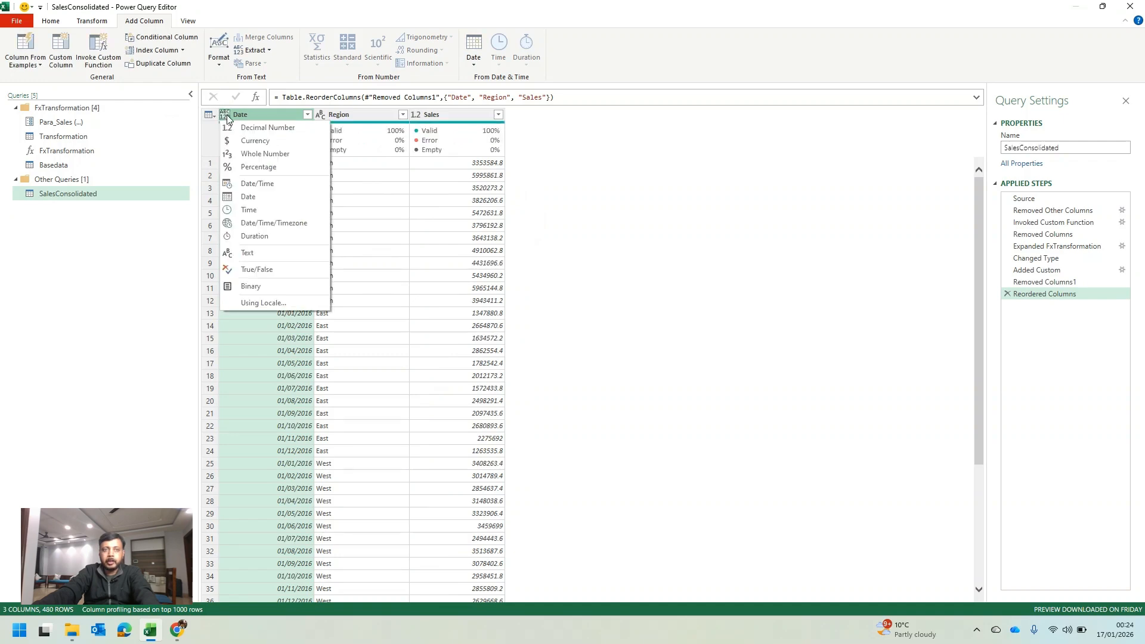
{"action": "left_click", "coordinate": [269, 205]}
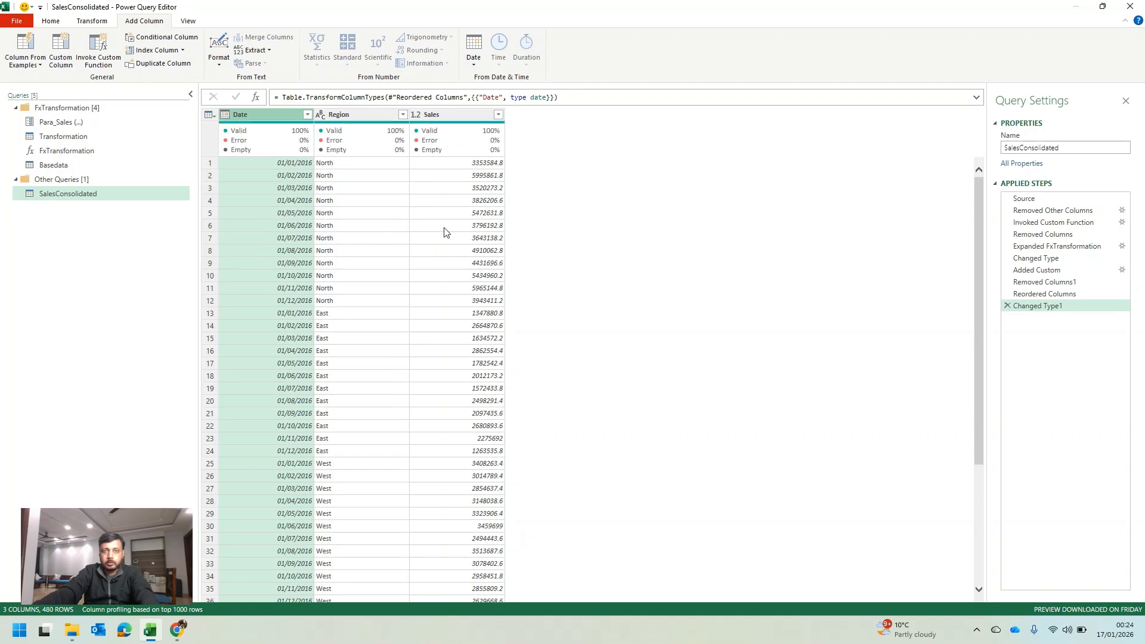
{"action": "left_click", "coordinate": [52, 22]}
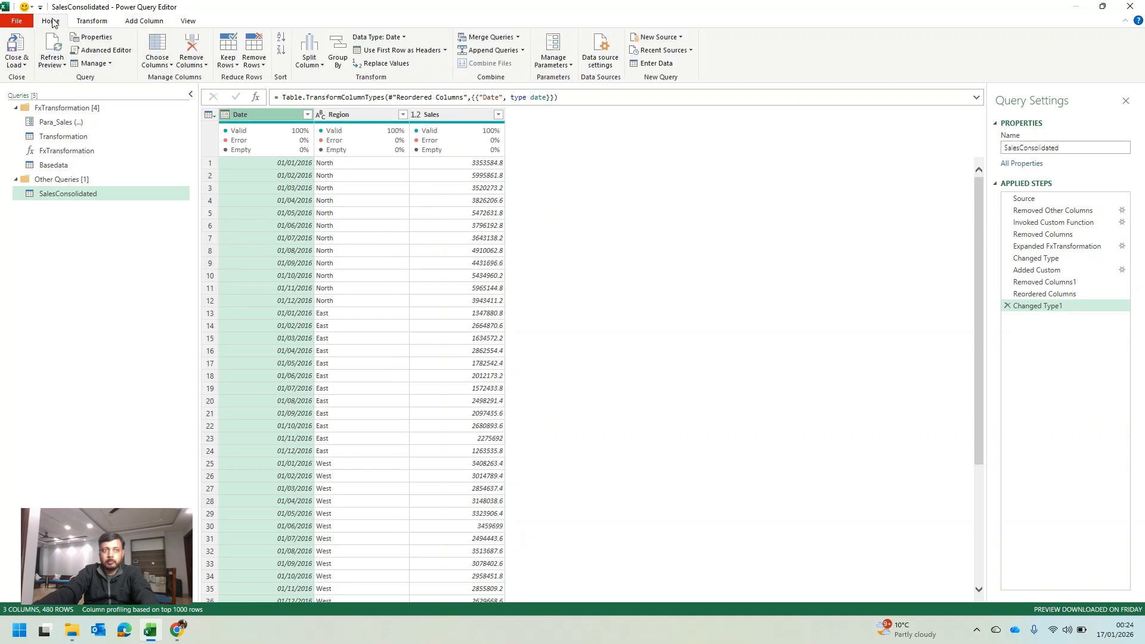
{"action": "left_click", "coordinate": [25, 46]}
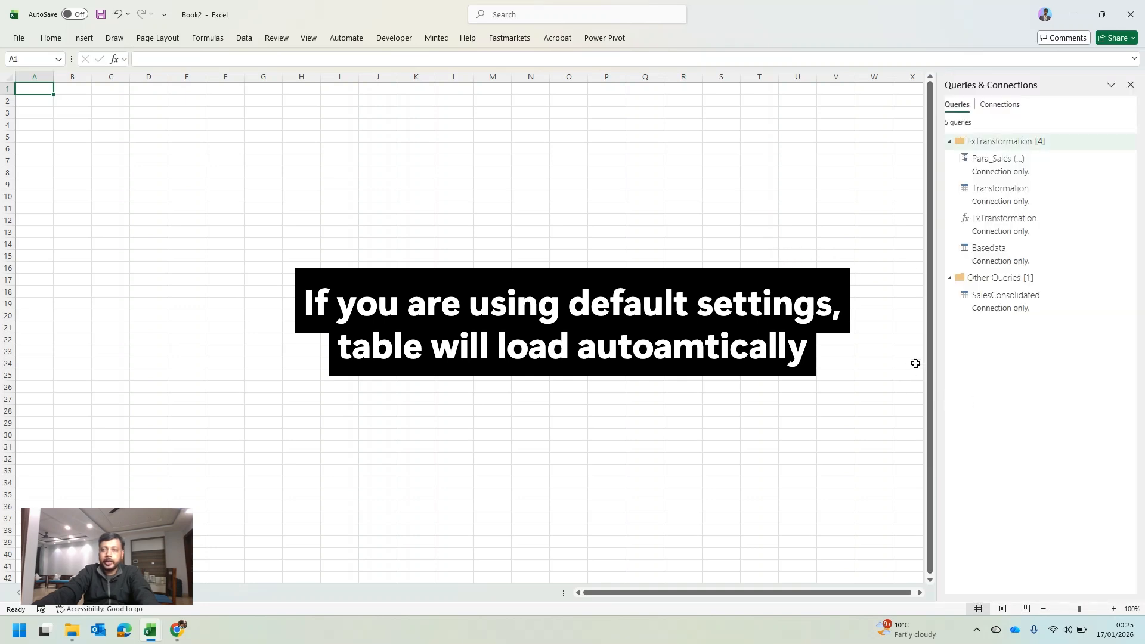
Step: Load the SalesConsolidated query as a table in the existing worksheet at cell A1
{"action": "right_click", "coordinate": [1018, 309]}
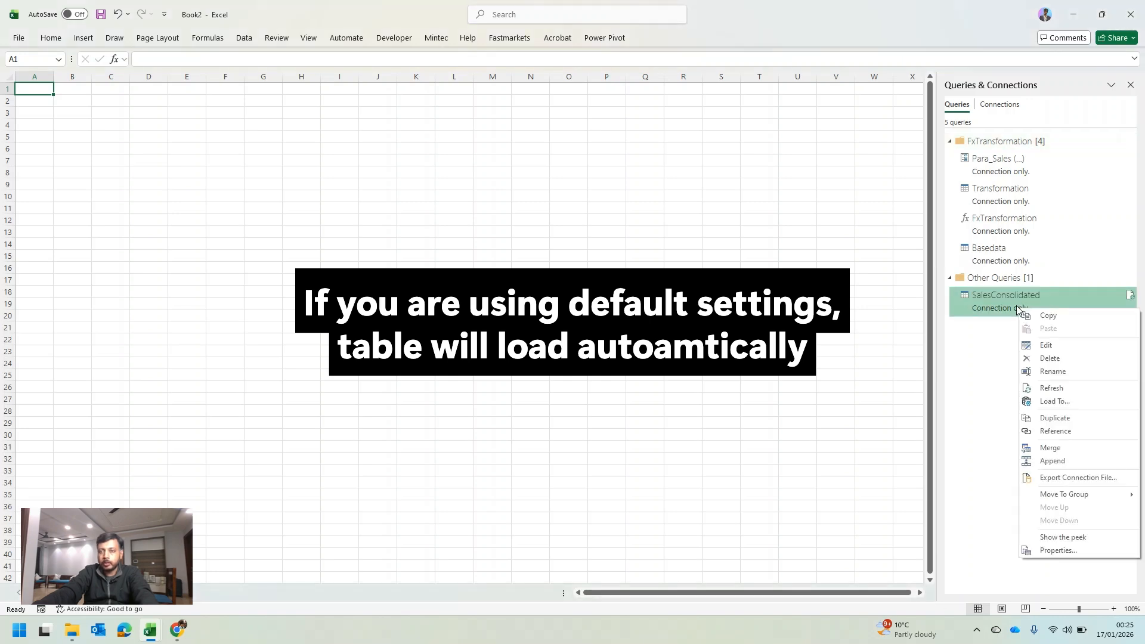
{"action": "left_click", "coordinate": [1052, 409]}
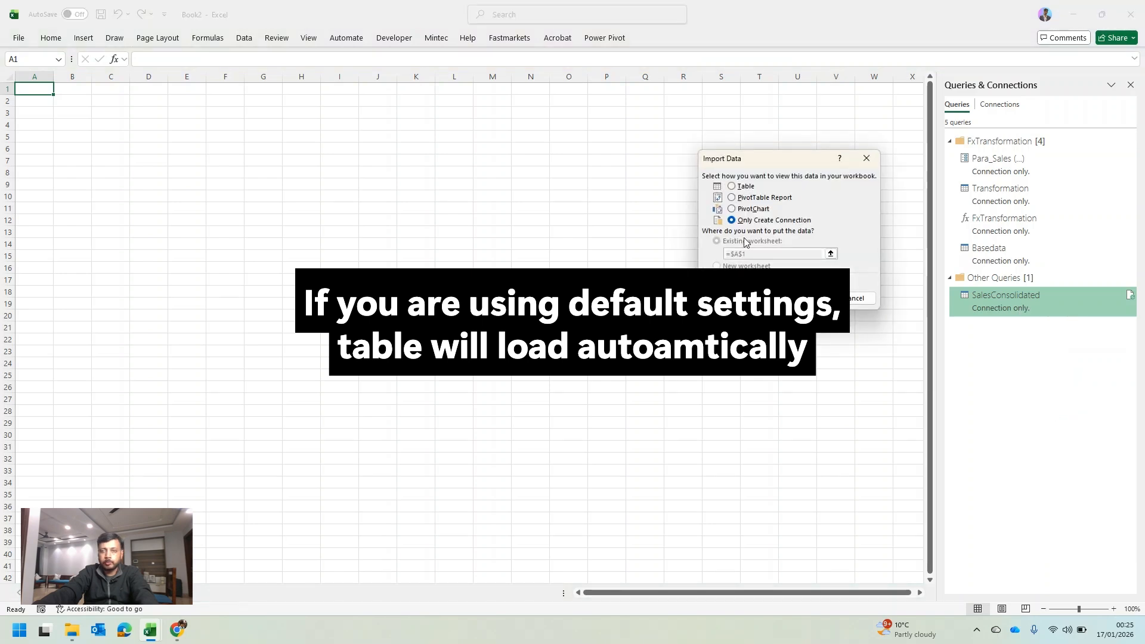
{"action": "left_click", "coordinate": [745, 187]}
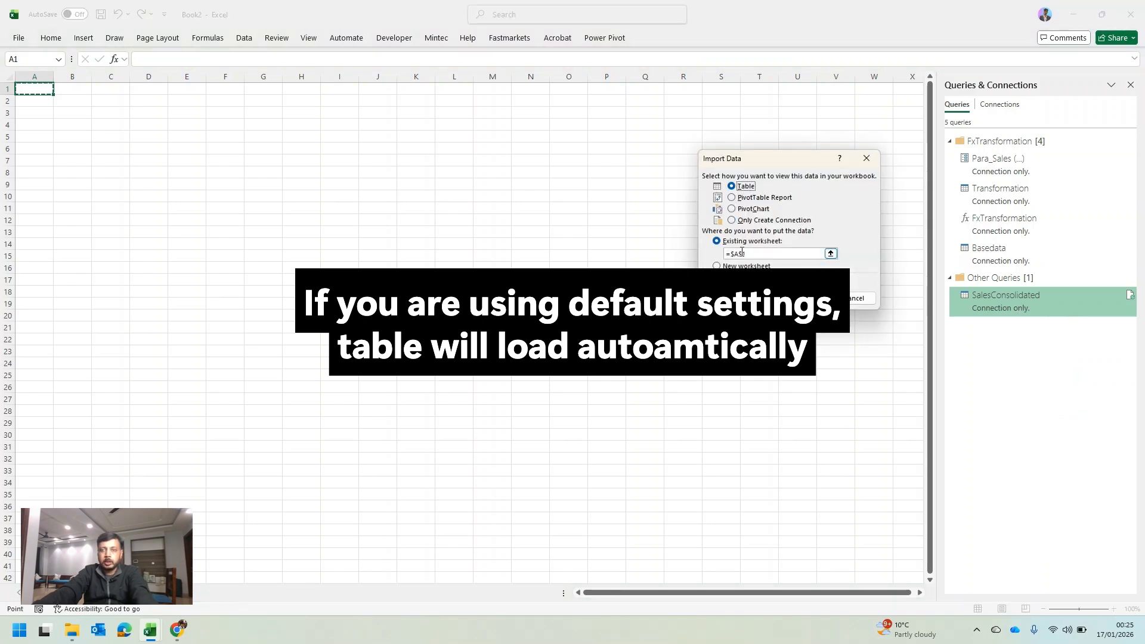
{"action": "key", "text": "Return"}
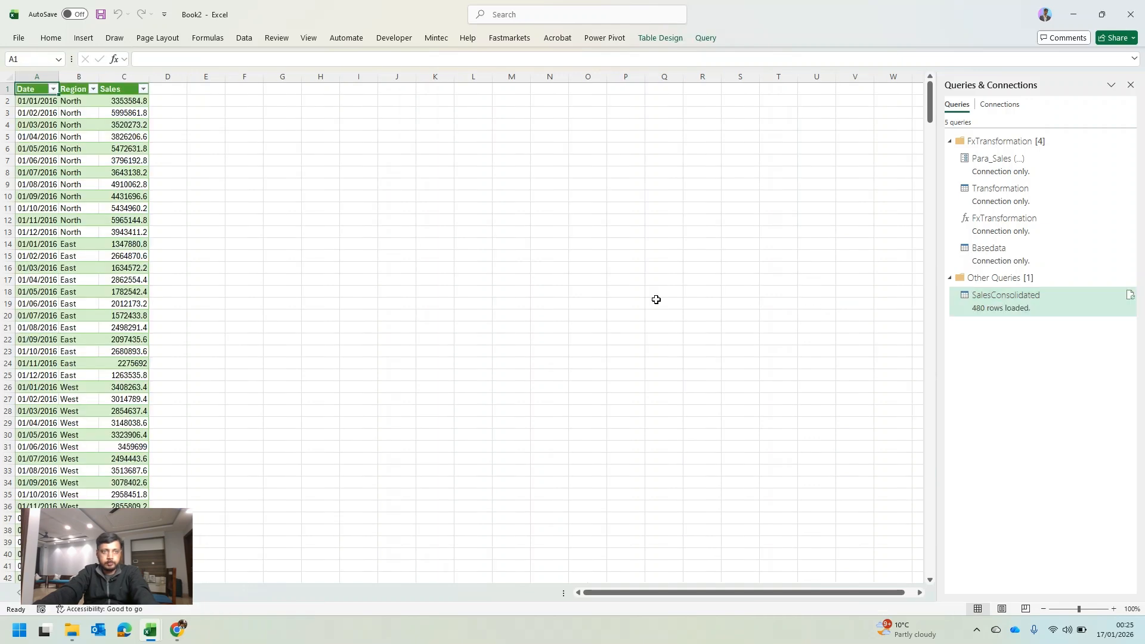
Step: Check which years the loaded table's Date column contains, leaving it unfiltered
{"action": "left_click", "coordinate": [91, 159]}
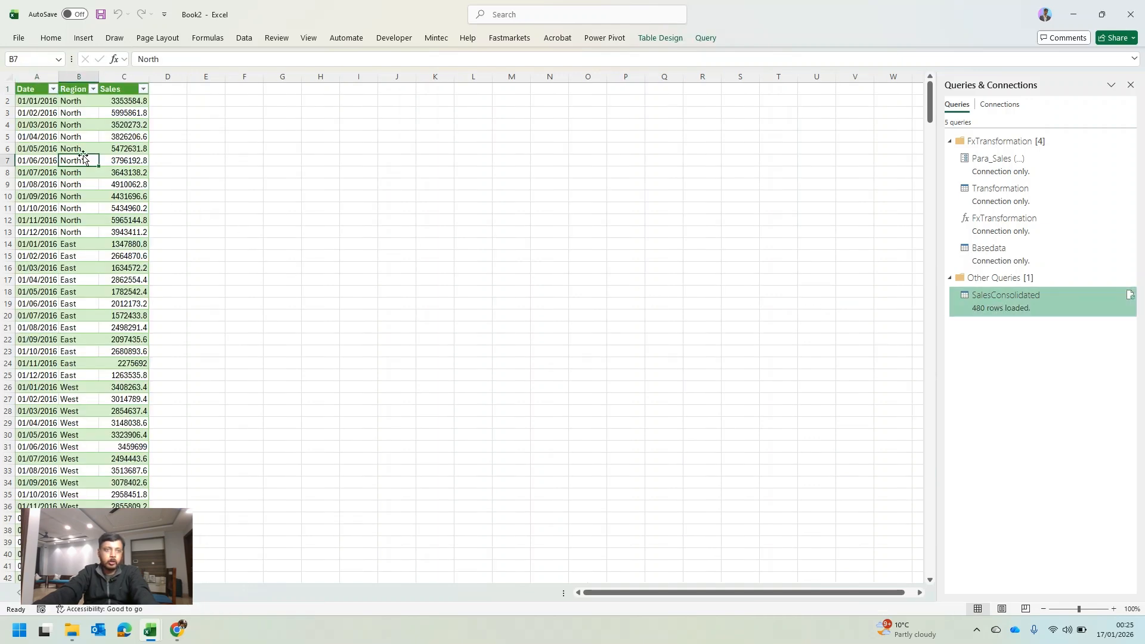
{"action": "left_click", "coordinate": [53, 89]}
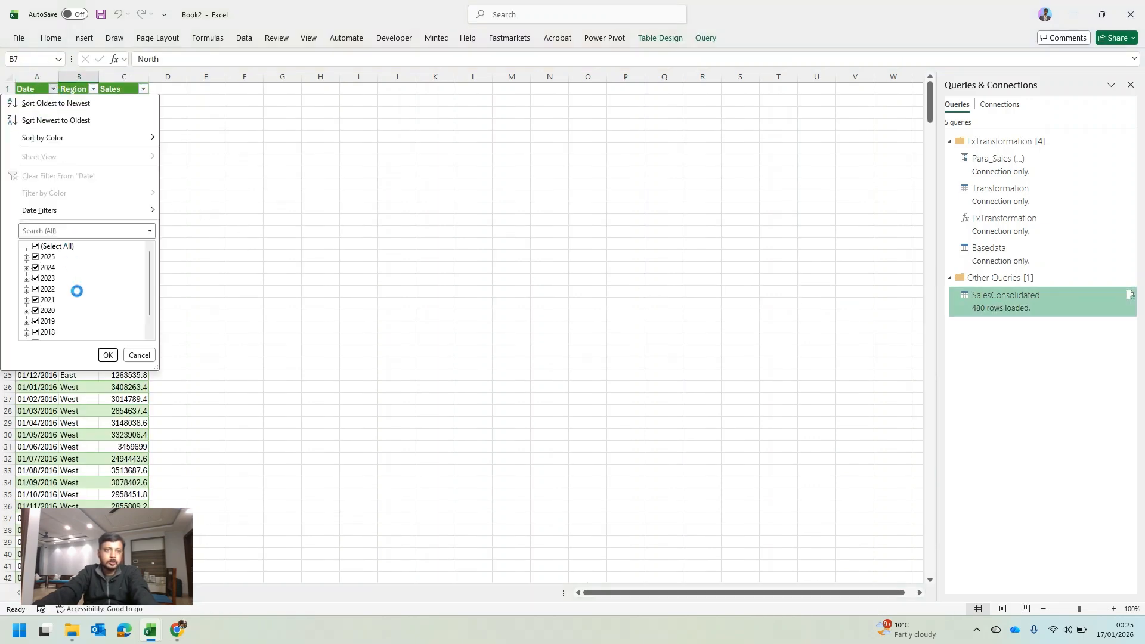
{"action": "scroll", "coordinate": [78, 297], "scroll_direction": "down", "scroll_amount": 1}
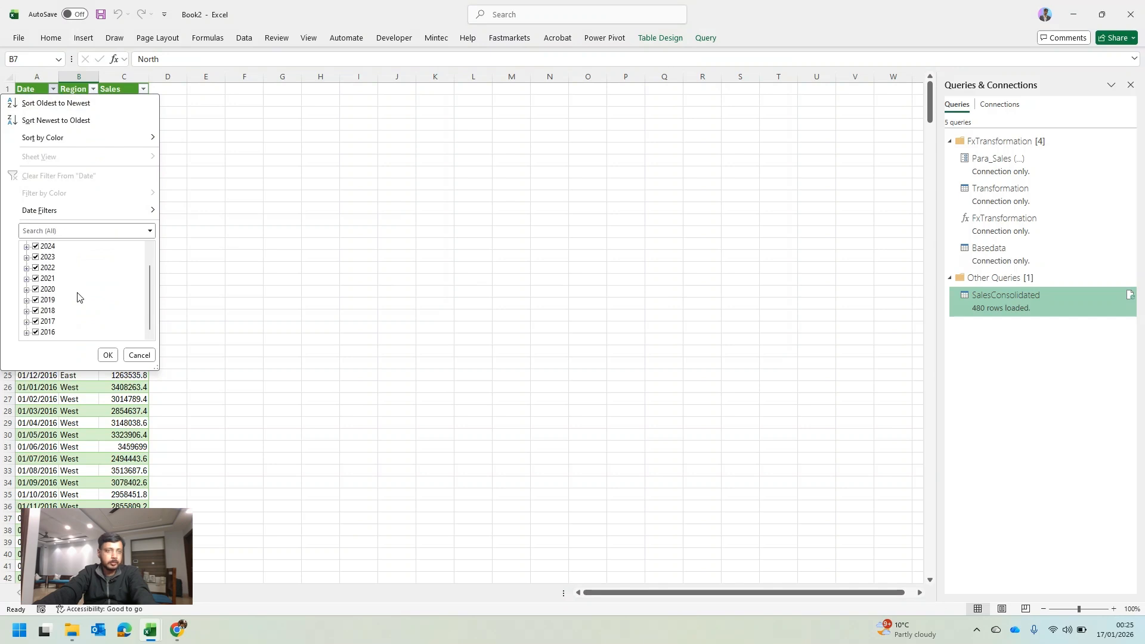
{"action": "left_click", "coordinate": [138, 354]}
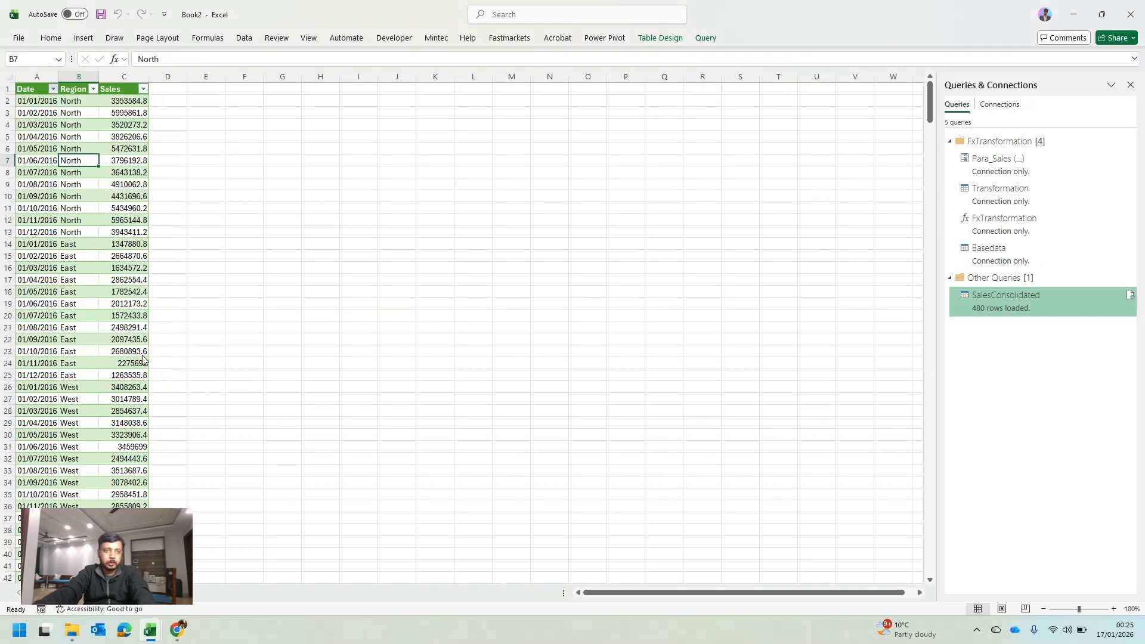
Step: Create a PivotTable from the SalesConsolidated table on a new worksheet, with the data added to the Data Model
{"action": "left_click", "coordinate": [116, 186]}
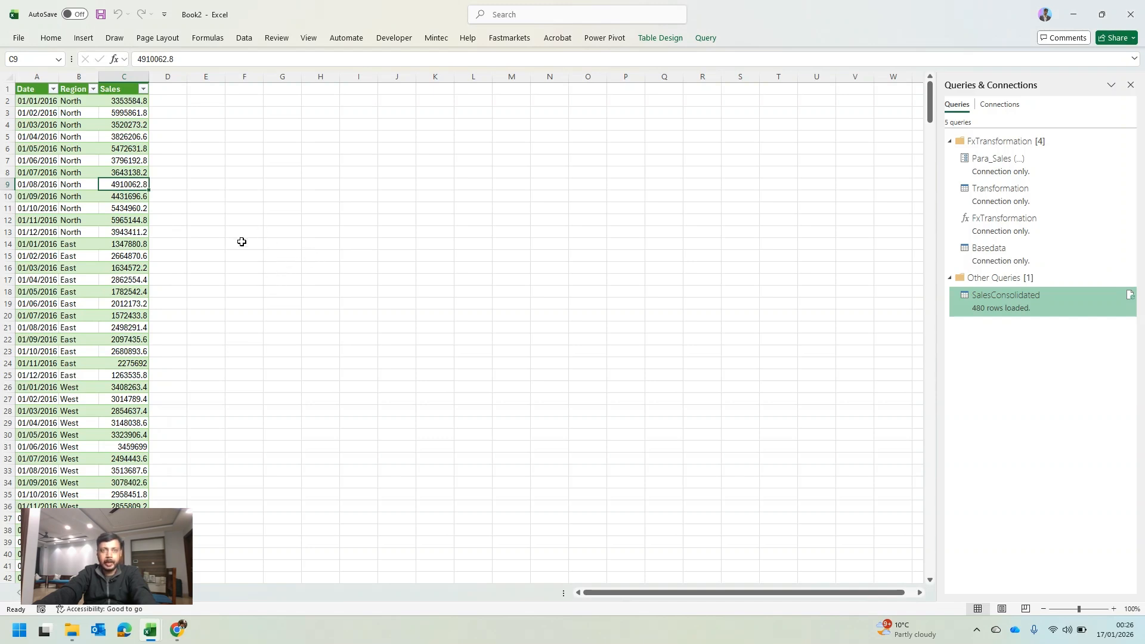
{"action": "left_click", "coordinate": [84, 38]}
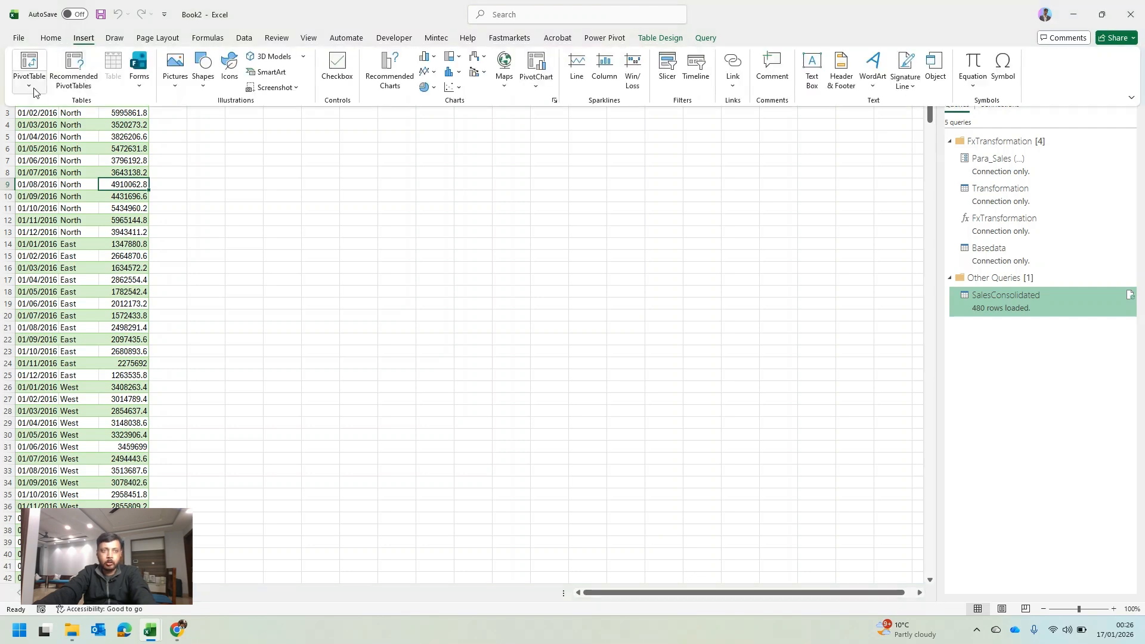
{"action": "left_click", "coordinate": [32, 89]}
{"action": "left_click", "coordinate": [62, 104]}
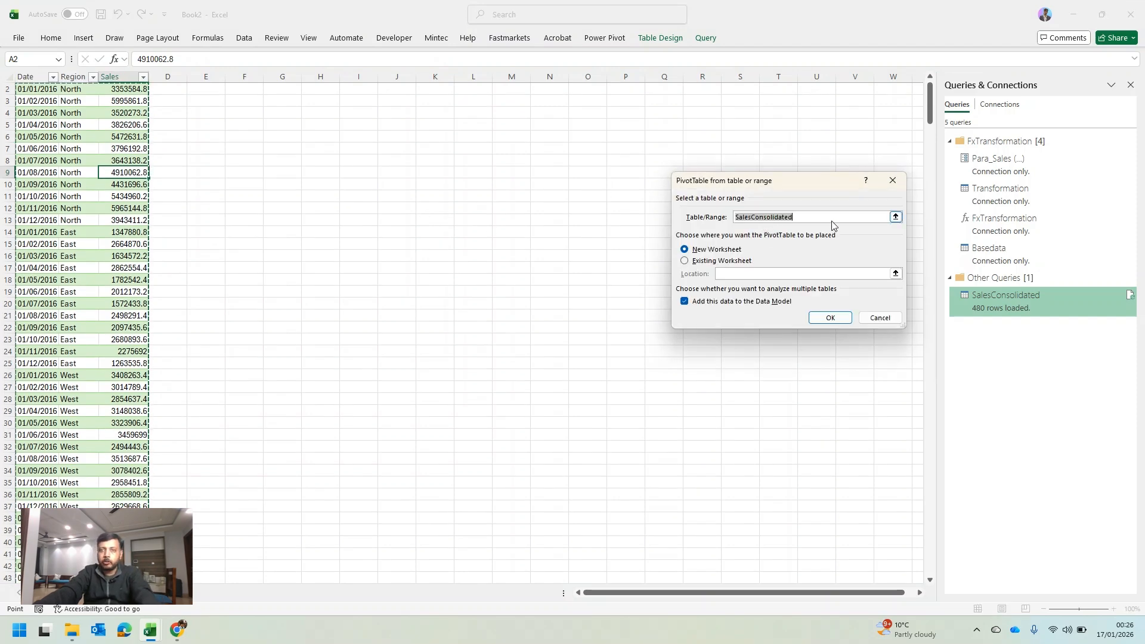
{"action": "left_click", "coordinate": [835, 319]}
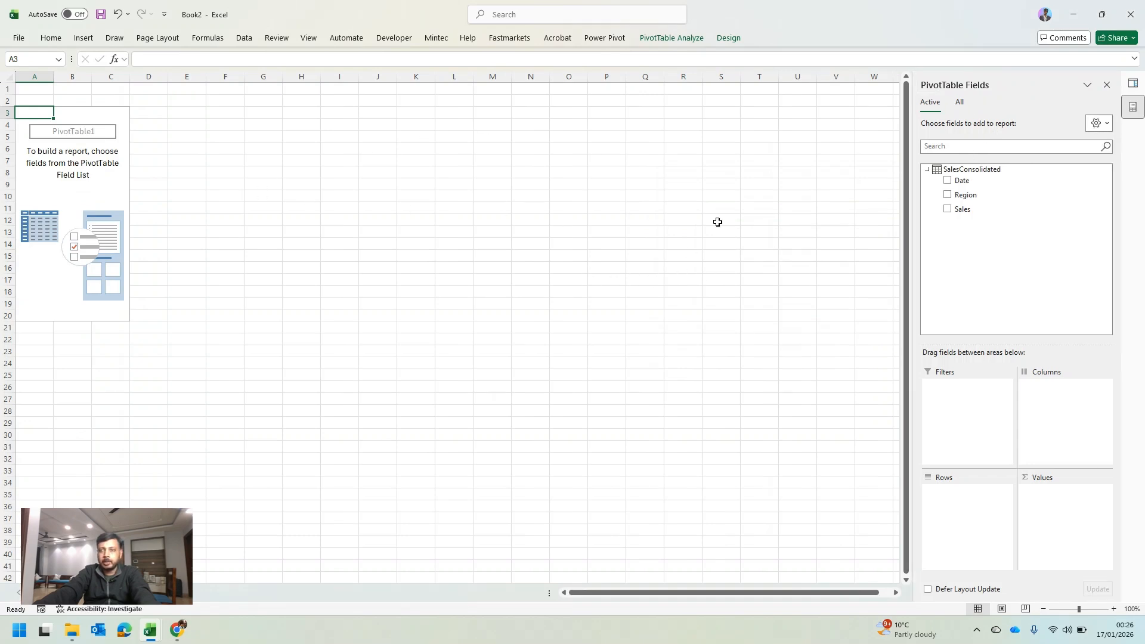
Step: Add the Date field to the PivotTable, keeping only its Year, Quarter and Month levels and placing them in Rows
{"action": "left_click", "coordinate": [949, 180]}
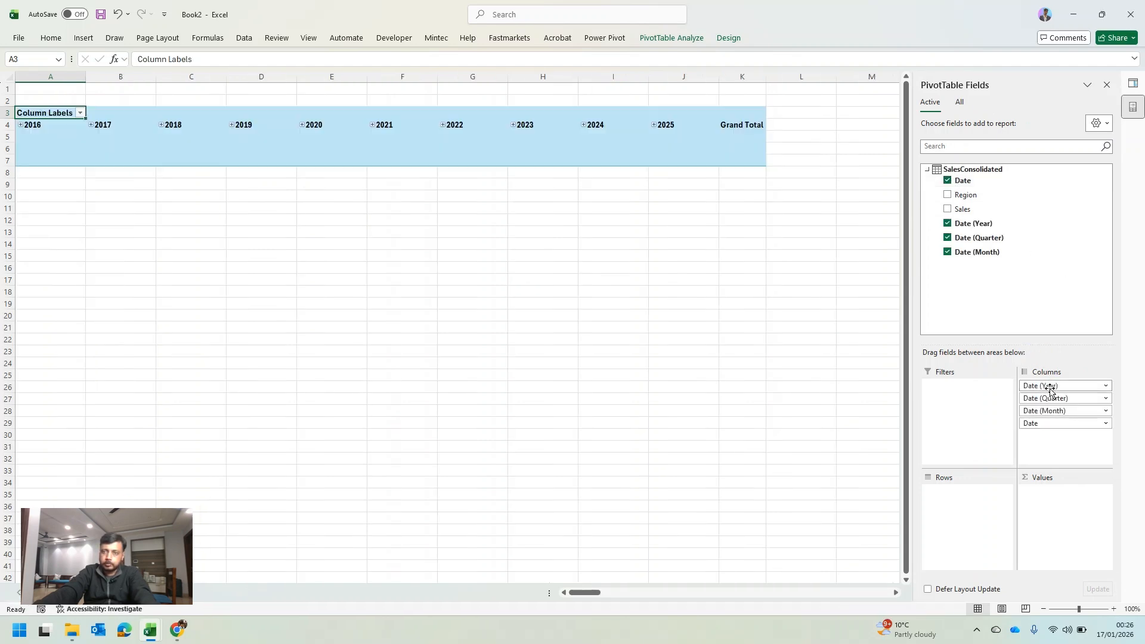
{"action": "mouse_move", "coordinate": [1068, 427]}
{"action": "left_mouse_down"}
{"action": "mouse_move", "coordinate": [747, 401]}
{"action": "mouse_move", "coordinate": [1090, 429]}
{"action": "left_mouse_up"}
{"action": "left_click_drag", "start_coordinate": [1063, 385], "coordinate": [1015, 465]}
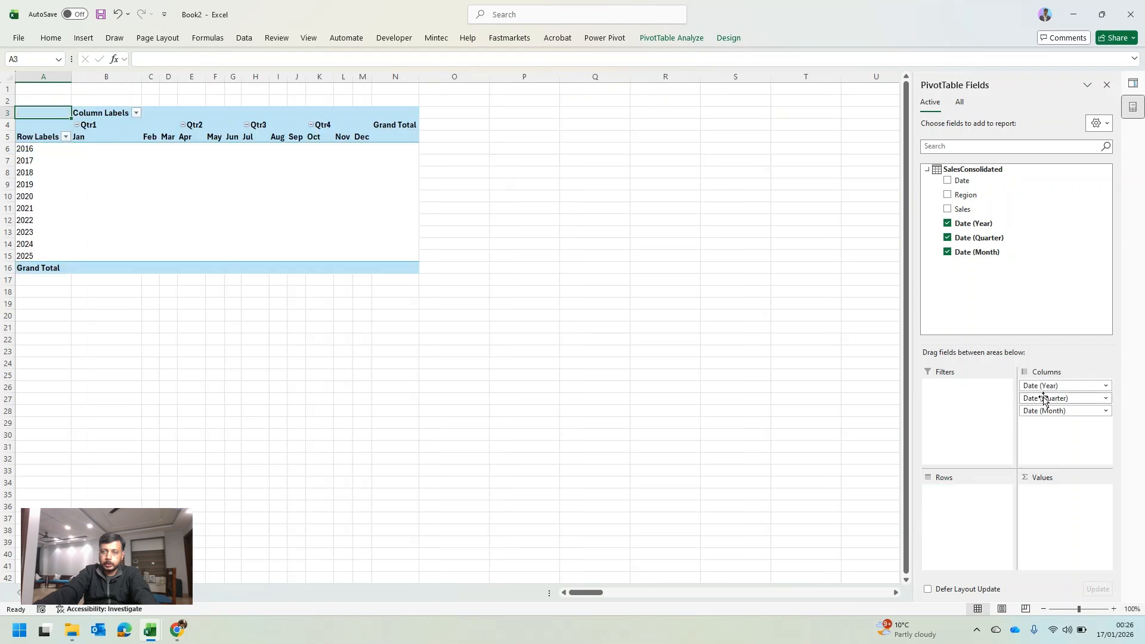
{"action": "left_click_drag", "start_coordinate": [1049, 386], "coordinate": [969, 528]}
{"action": "left_click_drag", "start_coordinate": [1062, 388], "coordinate": [966, 522]}
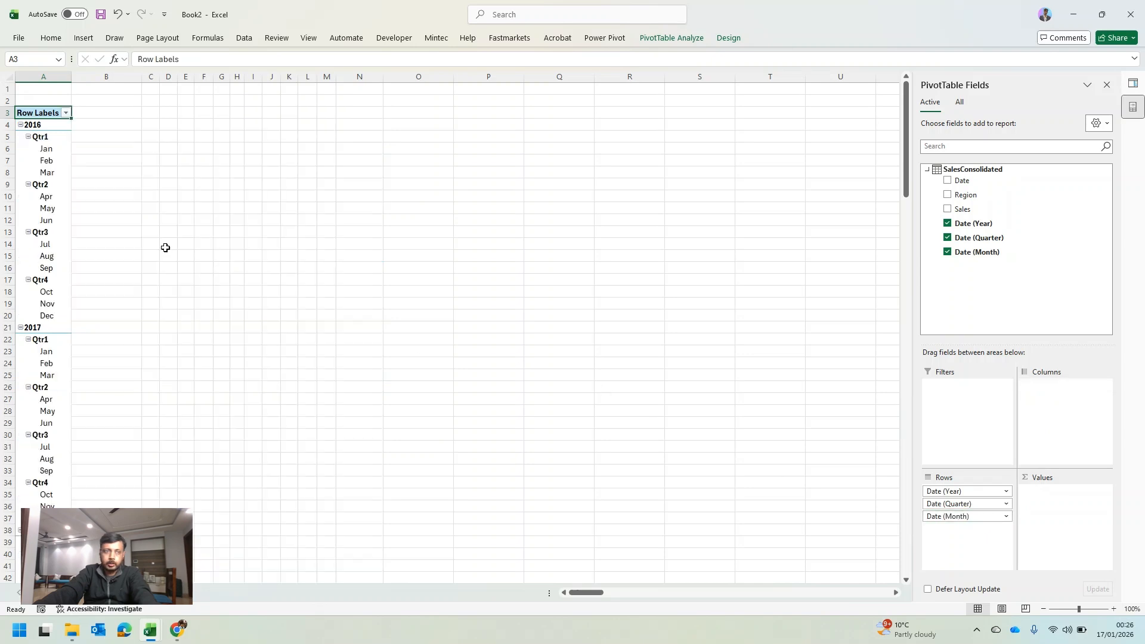
Step: Collapse the entire Date (Year) field in the PivotTable's row labels
{"action": "left_click", "coordinate": [54, 128]}
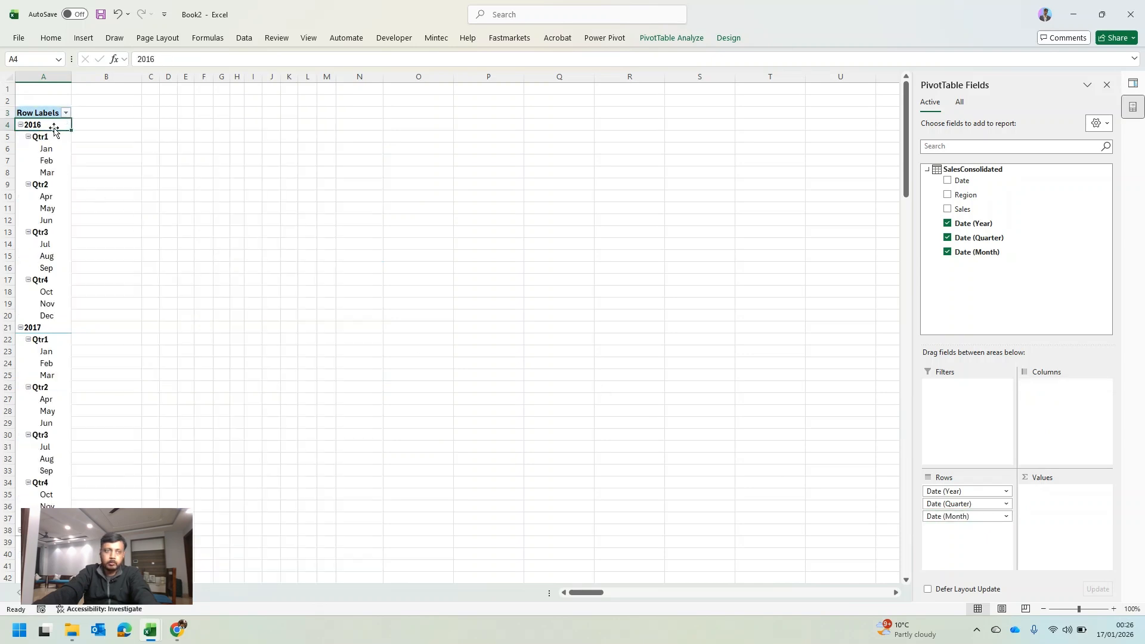
{"action": "right_click", "coordinate": [54, 126]}
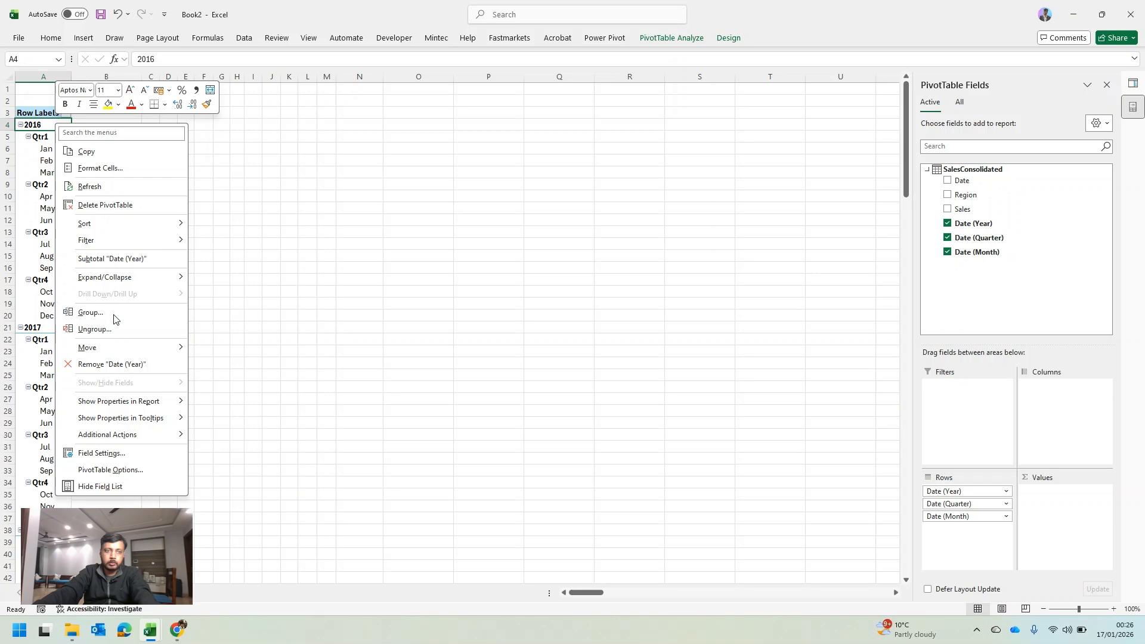
{"action": "mouse_move", "coordinate": [176, 278]}
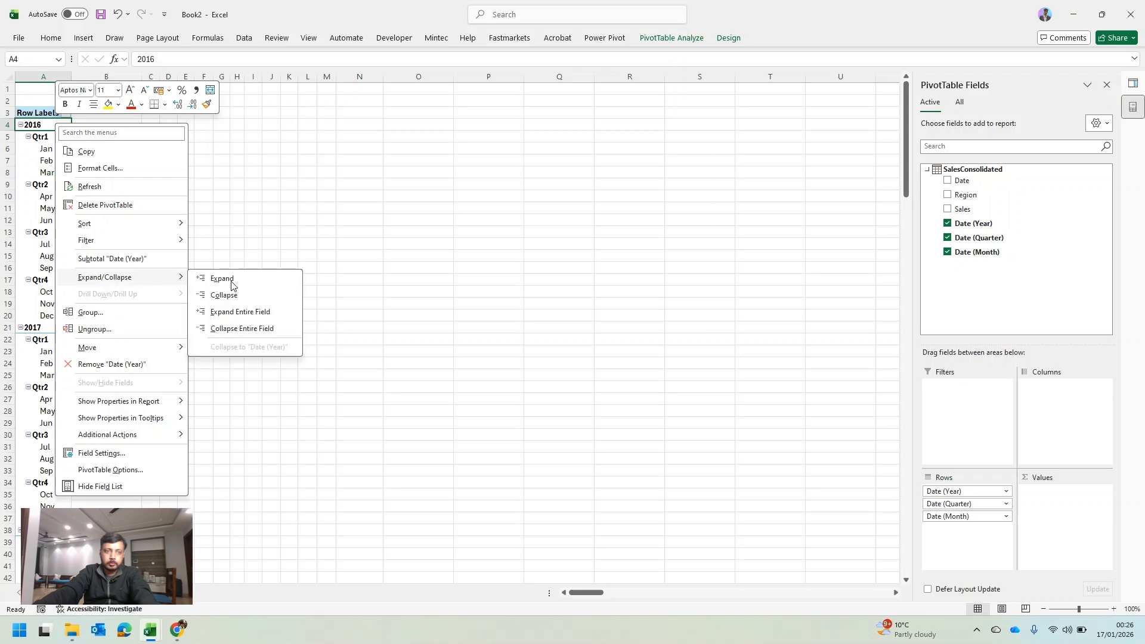
{"action": "left_click", "coordinate": [248, 330]}
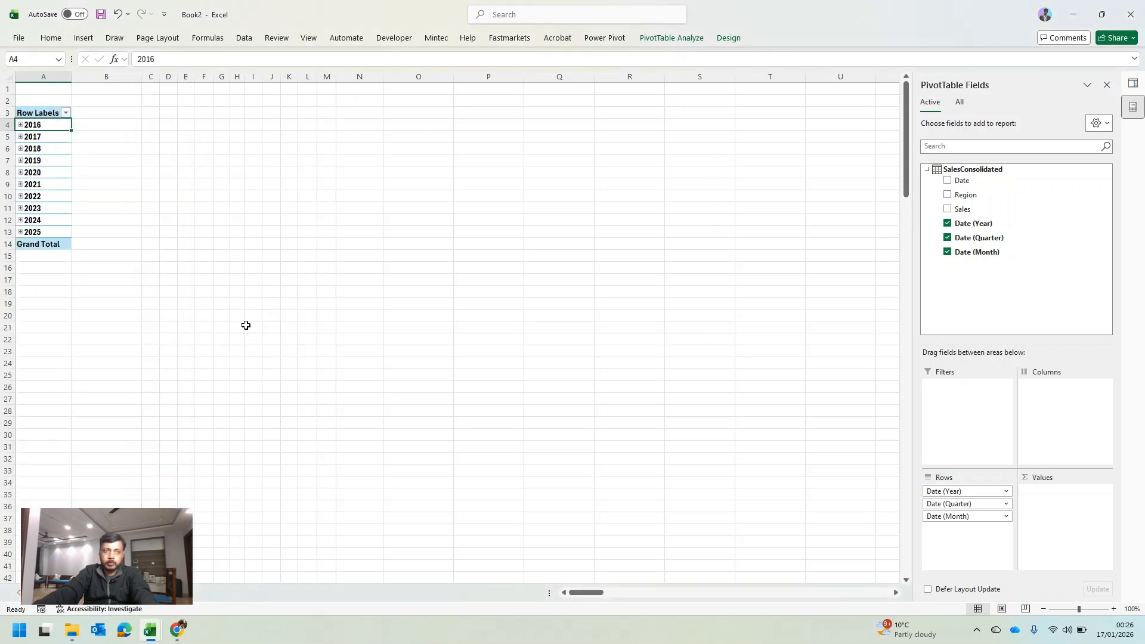
{"action": "left_click", "coordinate": [50, 75]}
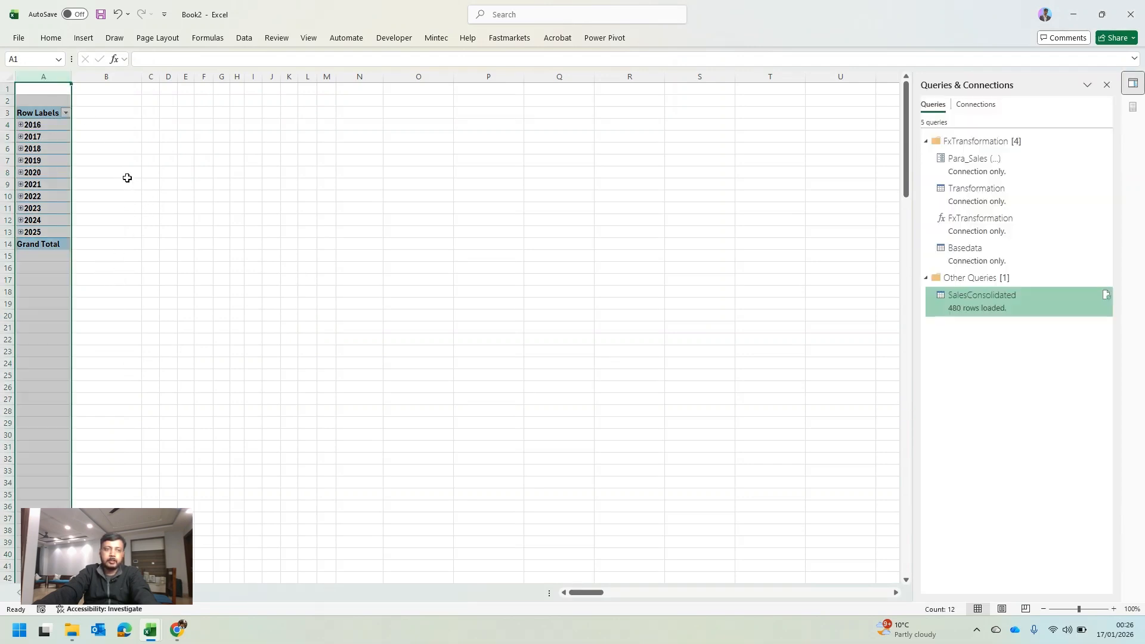
Step: Place Region in the PivotTable's columns and Sales in its values
{"action": "left_click", "coordinate": [47, 153]}
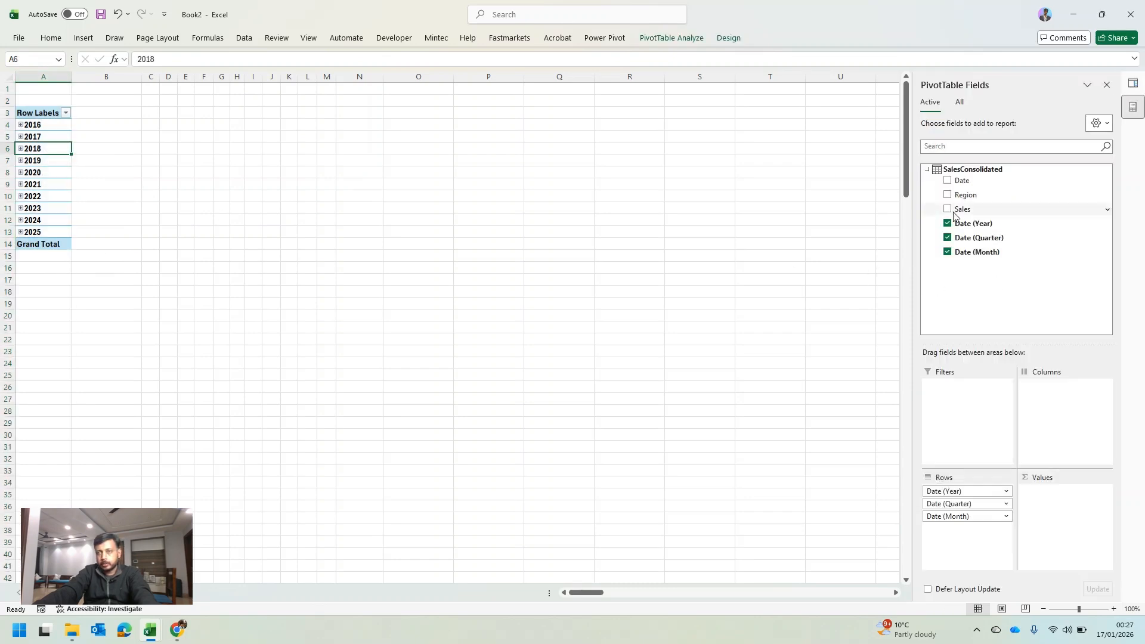
{"action": "left_click_drag", "start_coordinate": [976, 202], "coordinate": [1056, 435]}
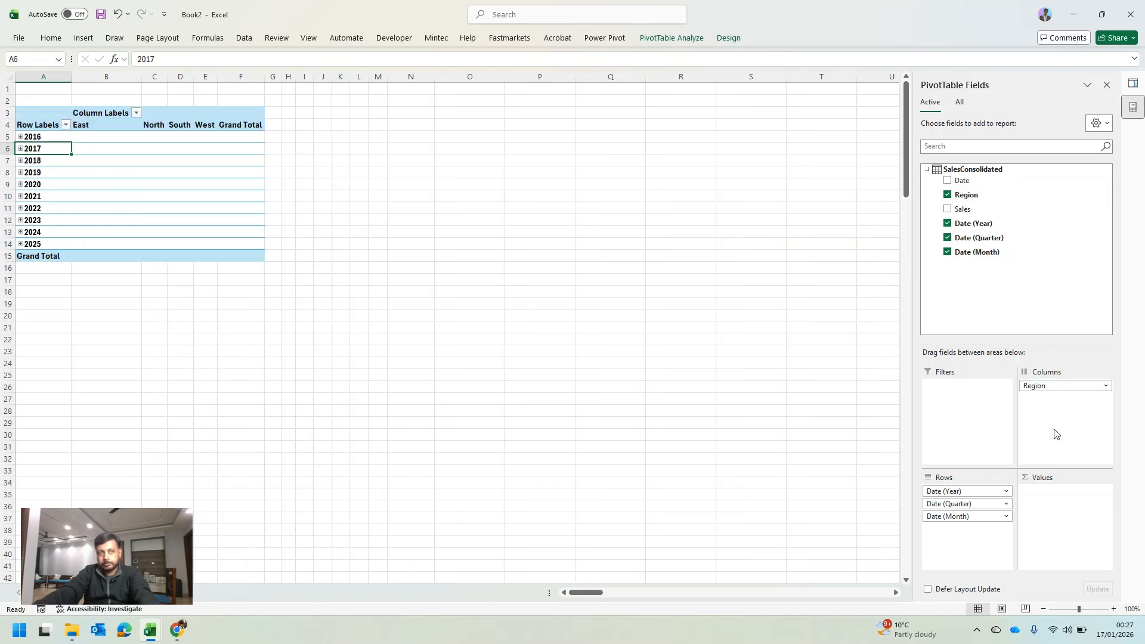
{"action": "left_click_drag", "start_coordinate": [977, 211], "coordinate": [1039, 501]}
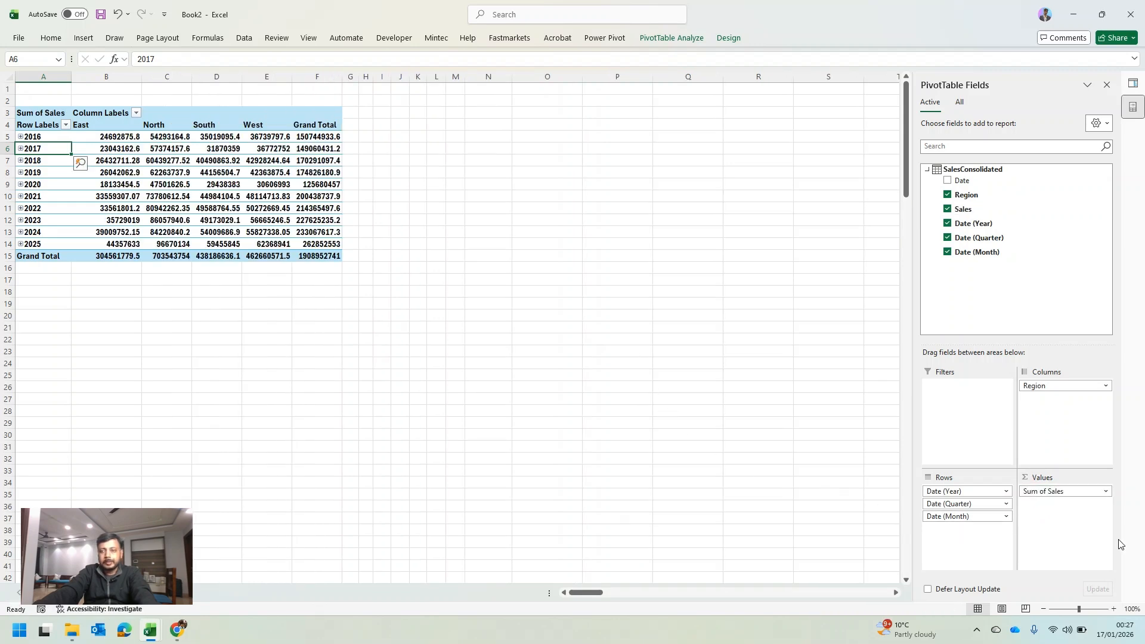
Step: Open the Sum of Sales value field's settings and change its custom name to Sales (Mn INR)
{"action": "left_click", "coordinate": [1104, 491]}
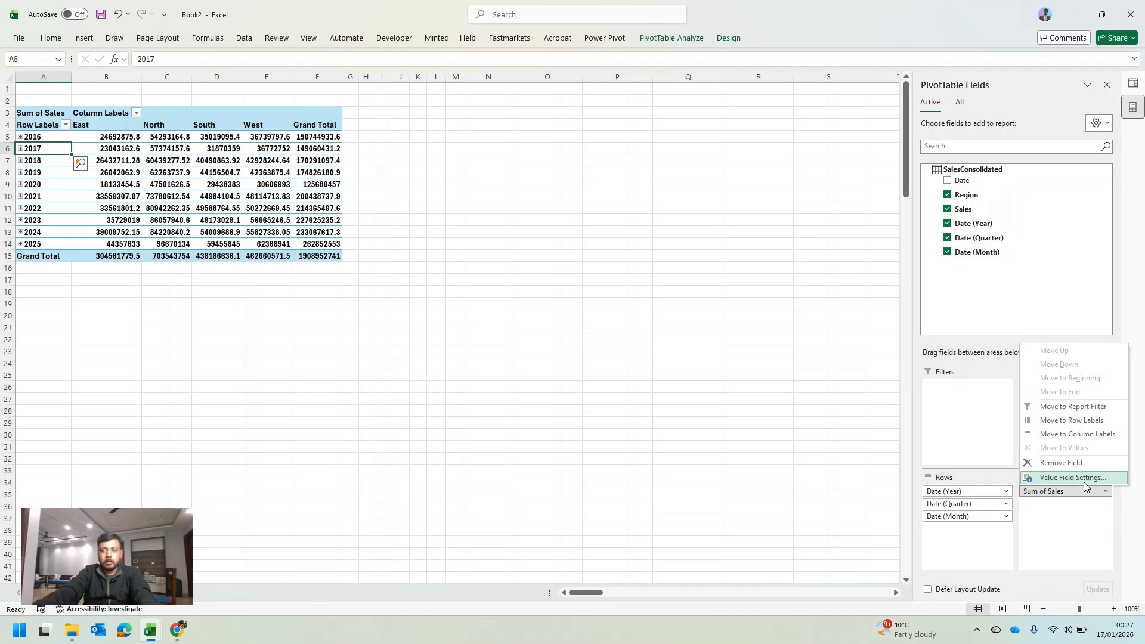
{"action": "left_click", "coordinate": [1083, 479]}
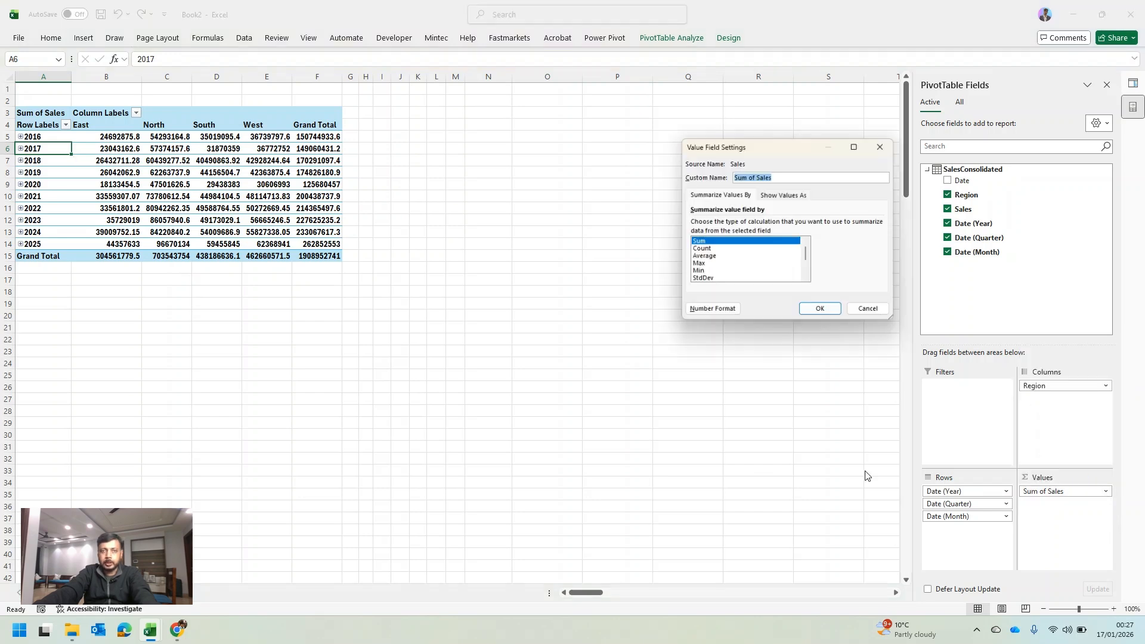
{"action": "left_click_drag", "start_coordinate": [758, 177], "coordinate": [616, 176]}
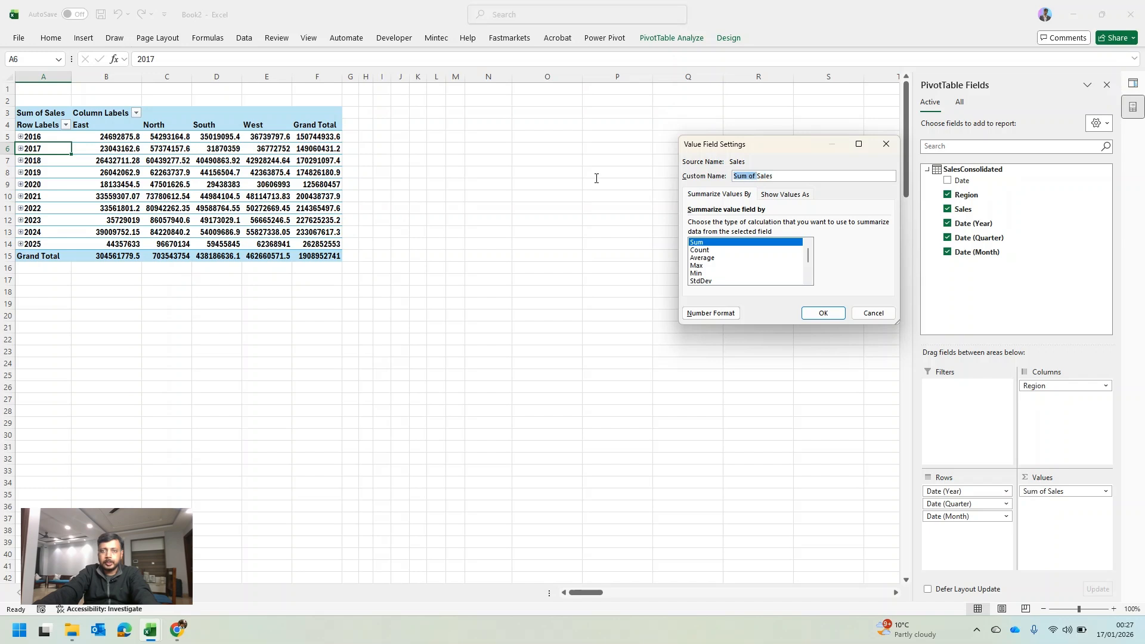
{"action": "key", "text": "BackSpace"}
{"action": "key", "text": "End"}
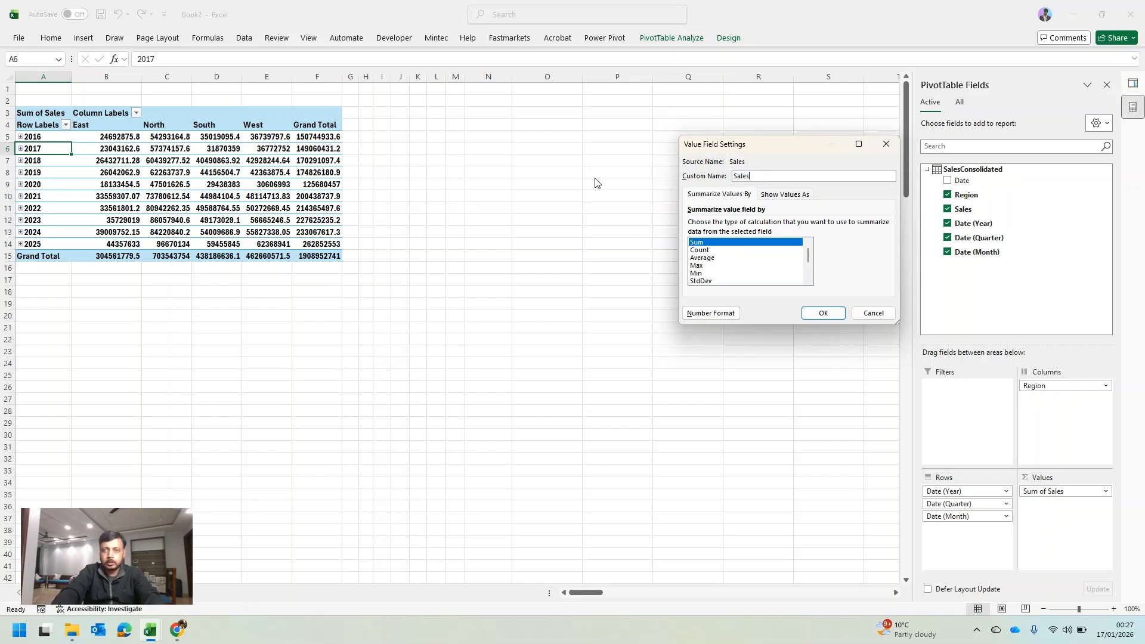
{"action": "type", "text": "(Mn INR"}
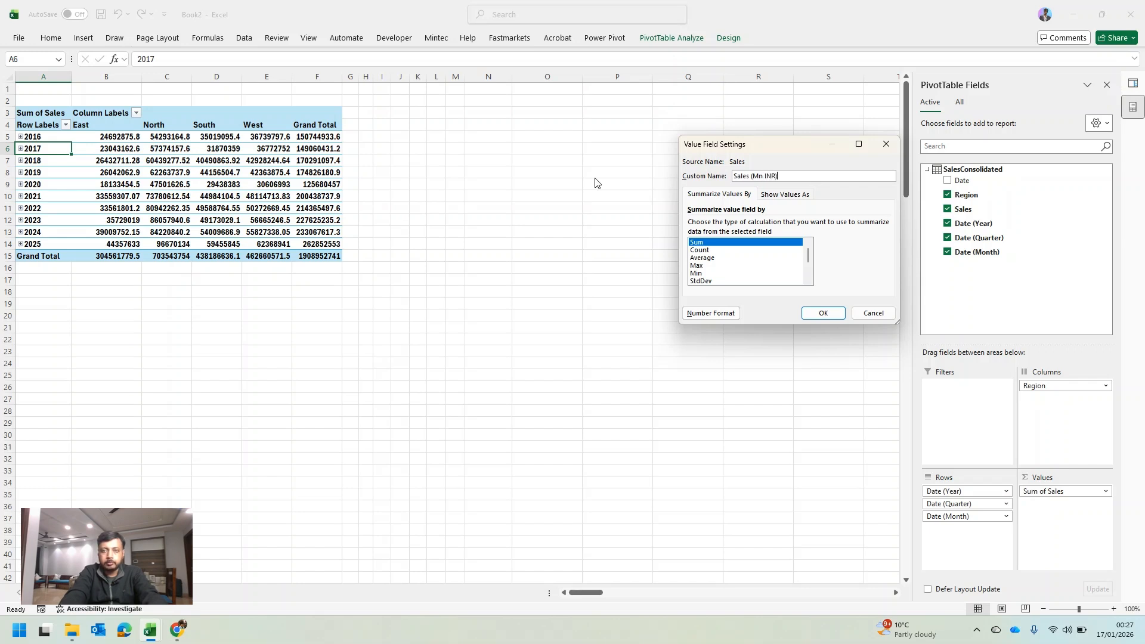
Step: Give the PivotTable's Sales (Mn INR) value field the custom number format #,##0,,.00 and apply the field settings
{"action": "left_click", "coordinate": [693, 314]}
{"action": "left_click", "coordinate": [669, 229]}
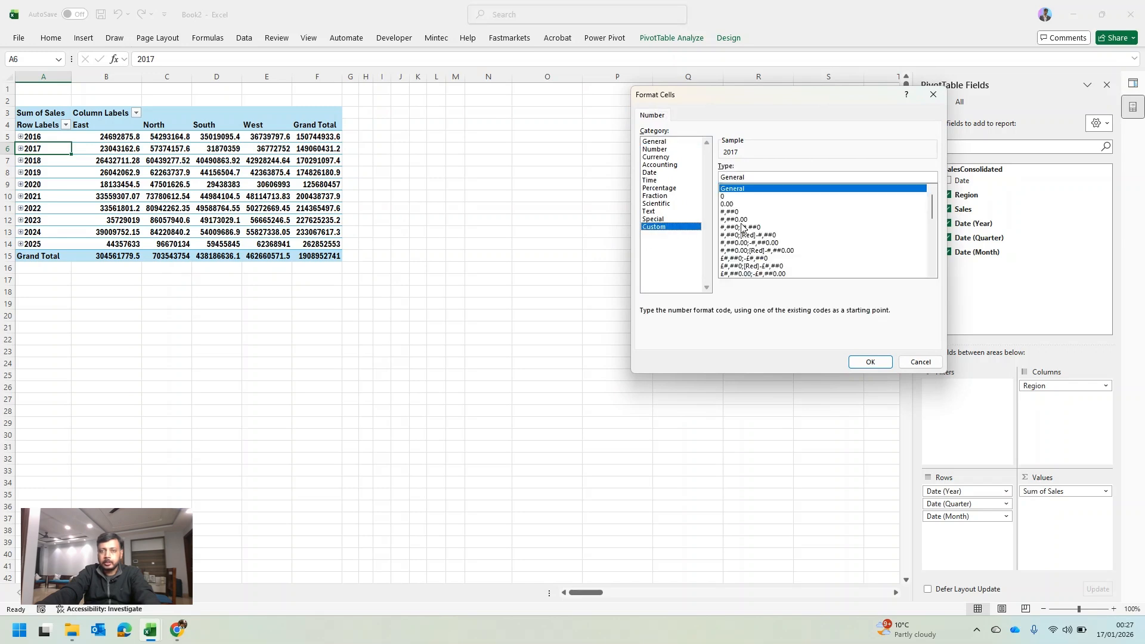
{"action": "left_click", "coordinate": [747, 212]}
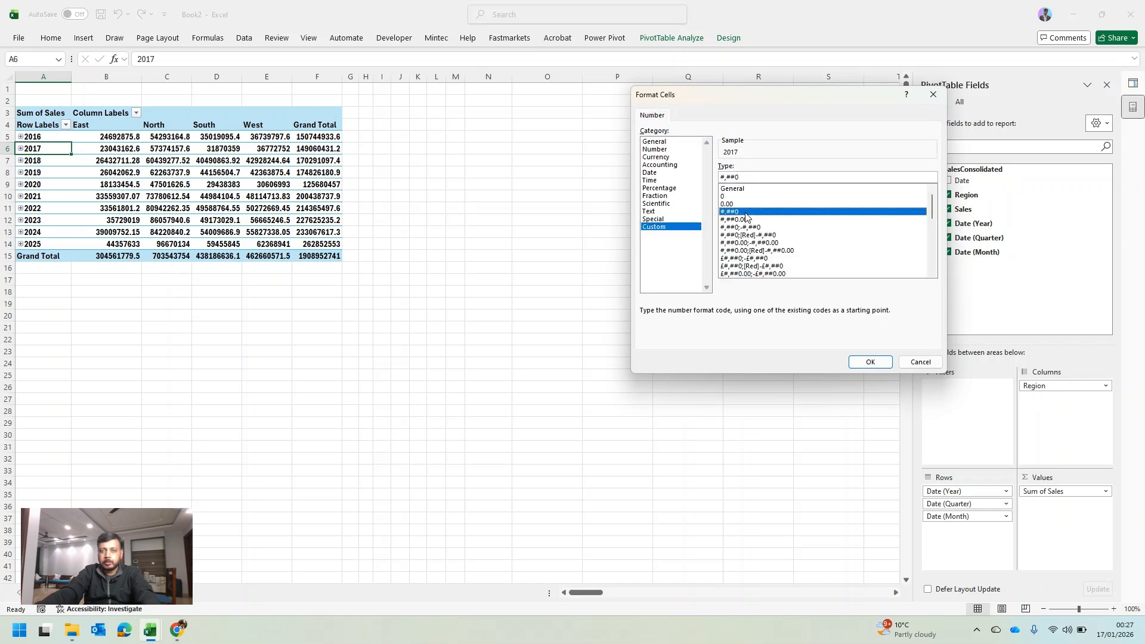
{"action": "left_click", "coordinate": [773, 176]}
{"action": "type", "text": ",,.00"}
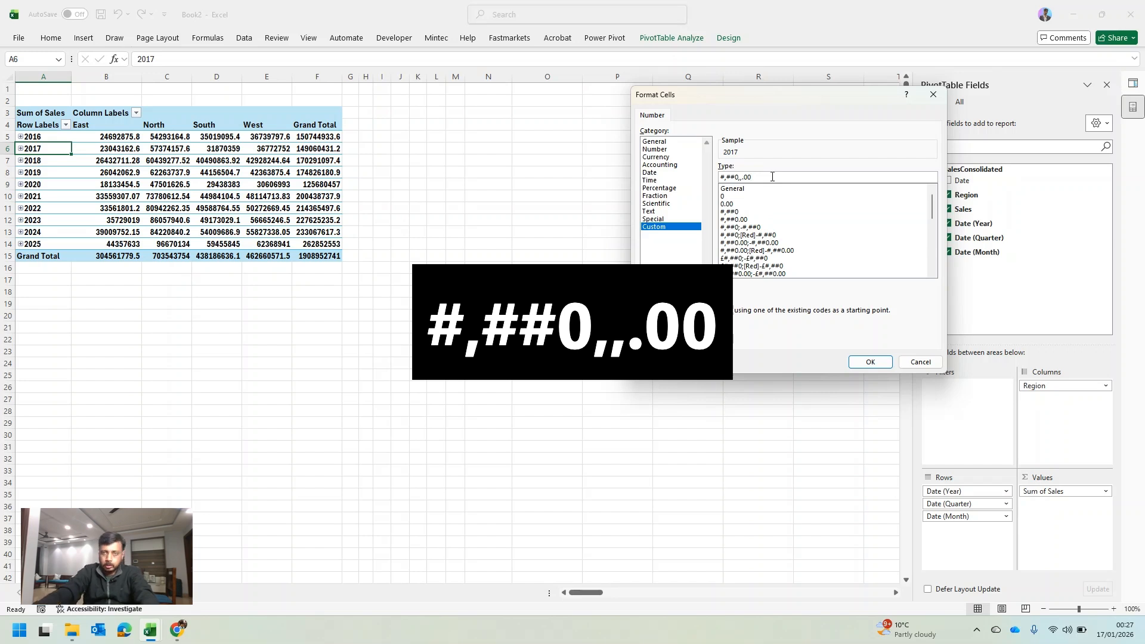
{"action": "left_click", "coordinate": [871, 362]}
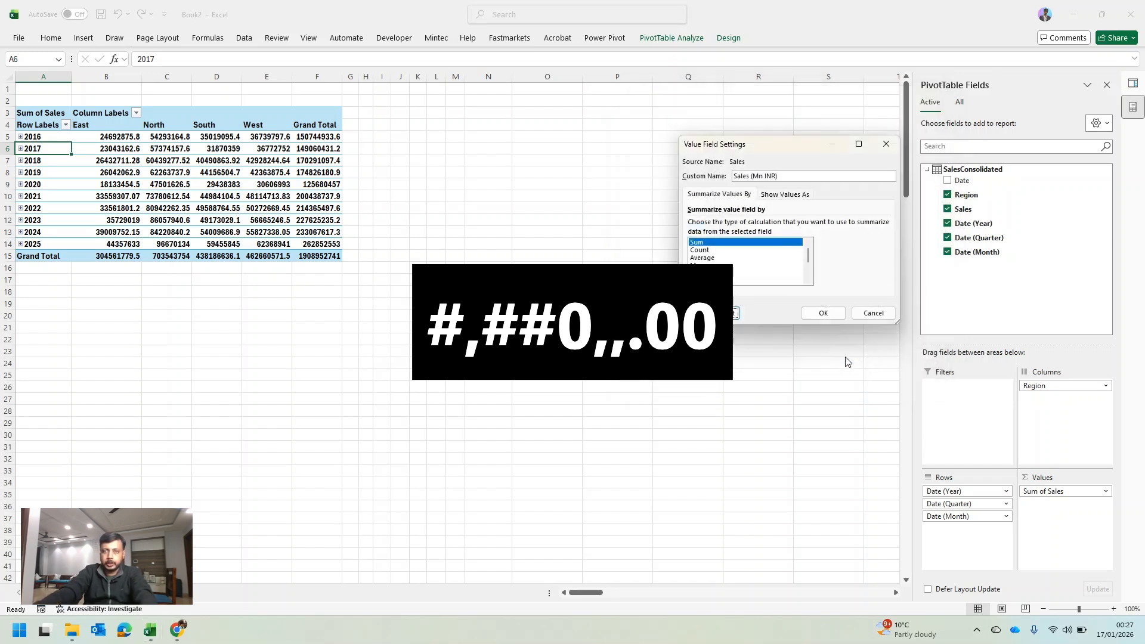
{"action": "left_click", "coordinate": [823, 313]}
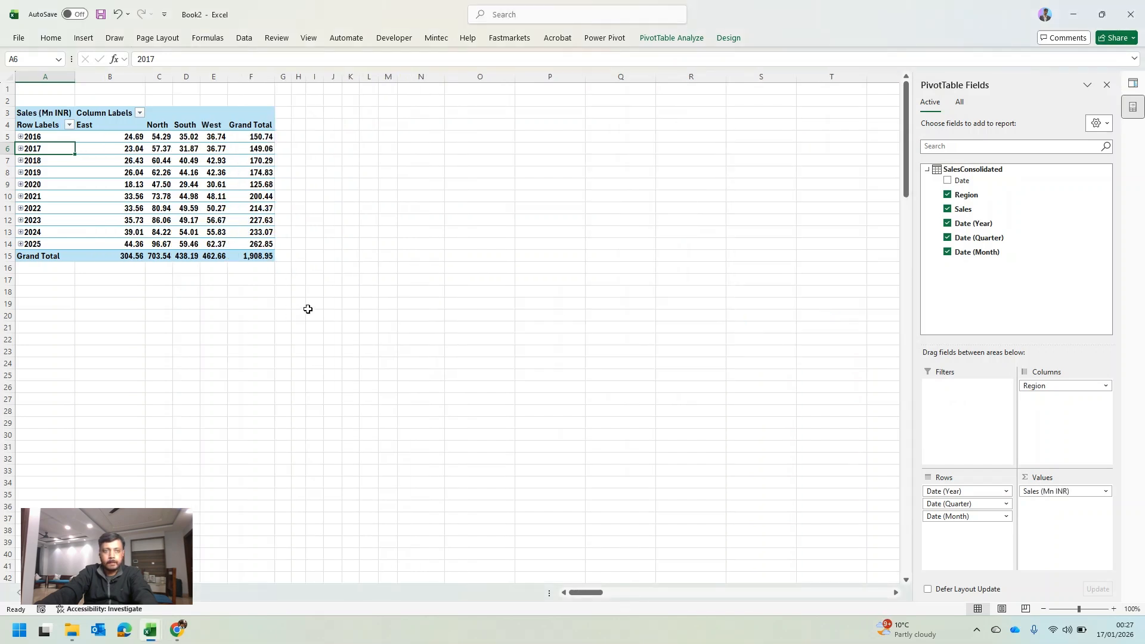
Step: Insert a Line with Markers PivotChart based on the PivotTable
{"action": "left_click", "coordinate": [188, 171]}
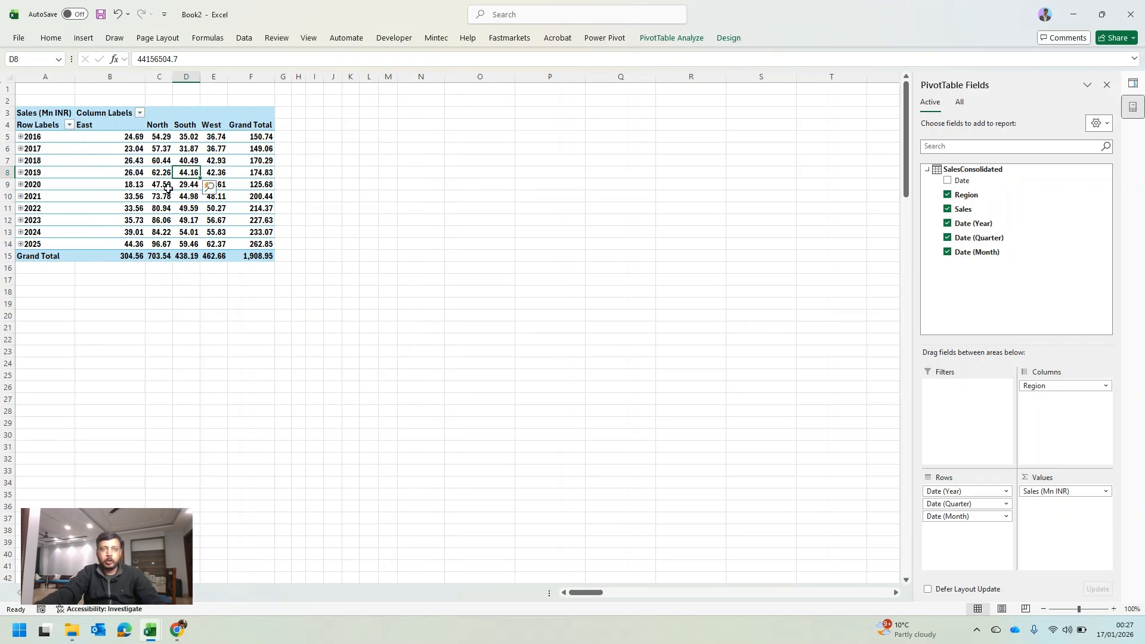
{"action": "left_click", "coordinate": [660, 42]}
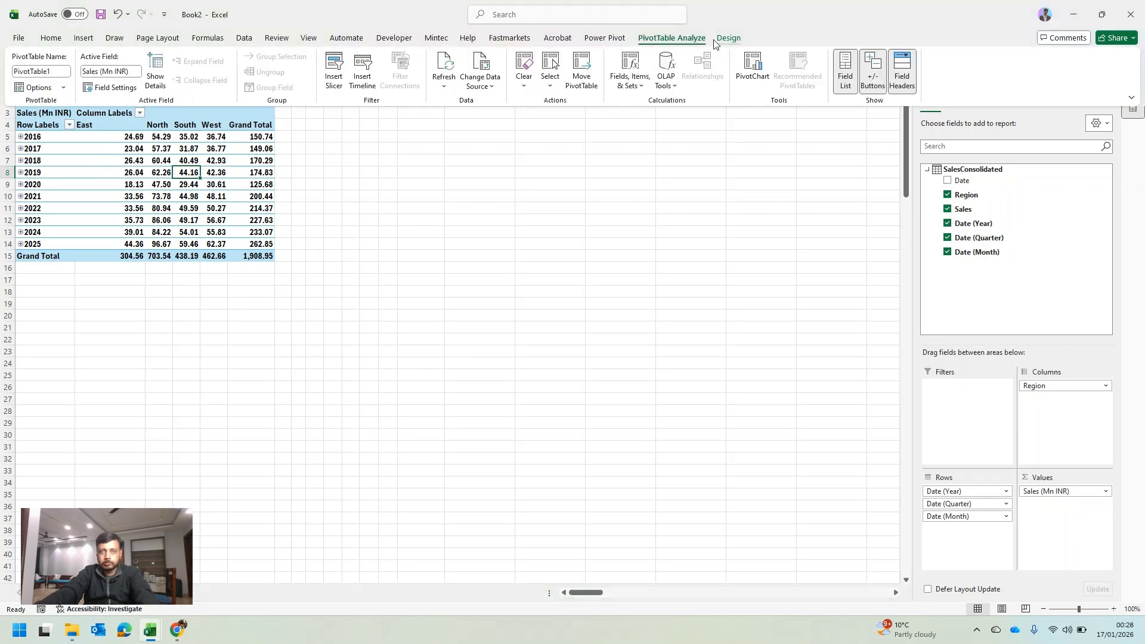
{"action": "left_click", "coordinate": [753, 76]}
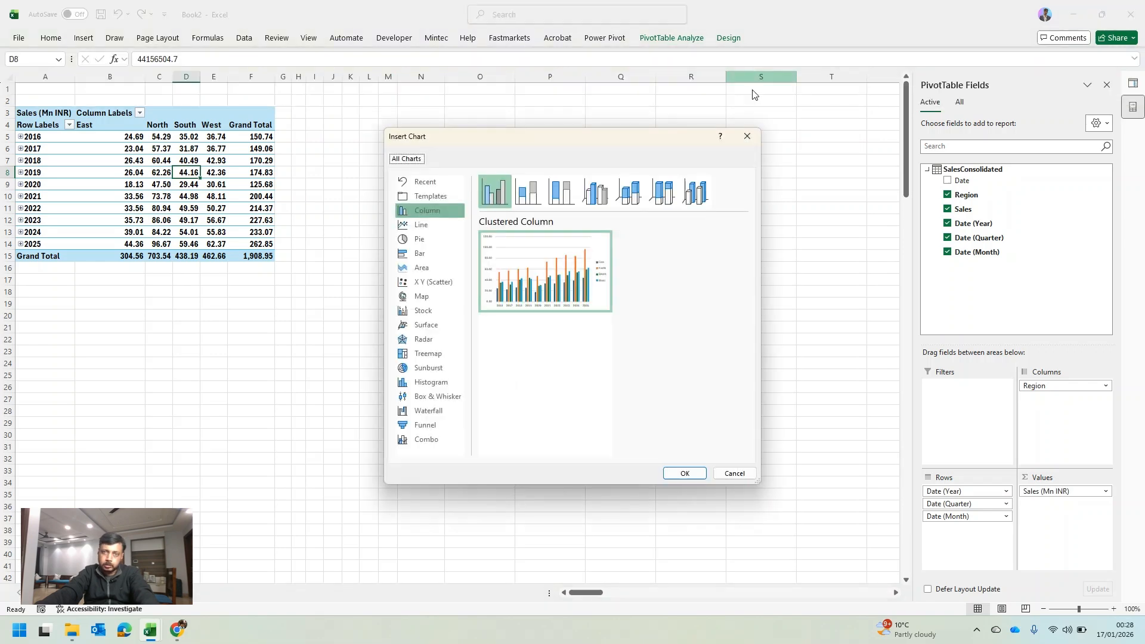
{"action": "left_click", "coordinate": [434, 233]}
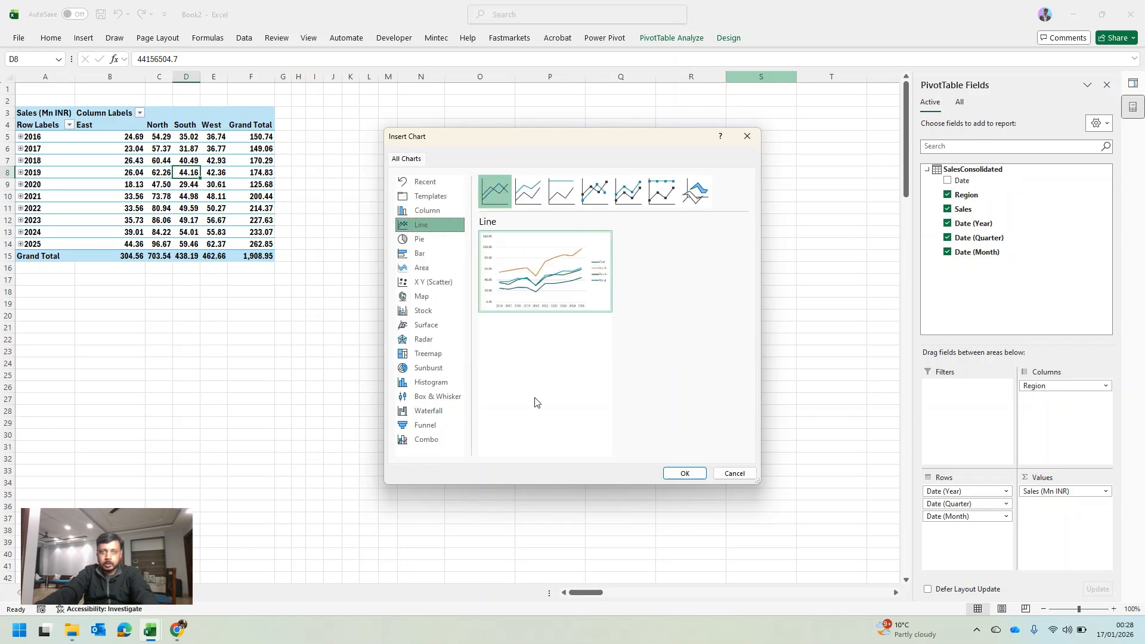
{"action": "key", "text": "Right"}
{"action": "key", "text": "Right"}
{"action": "key", "text": "Right"}
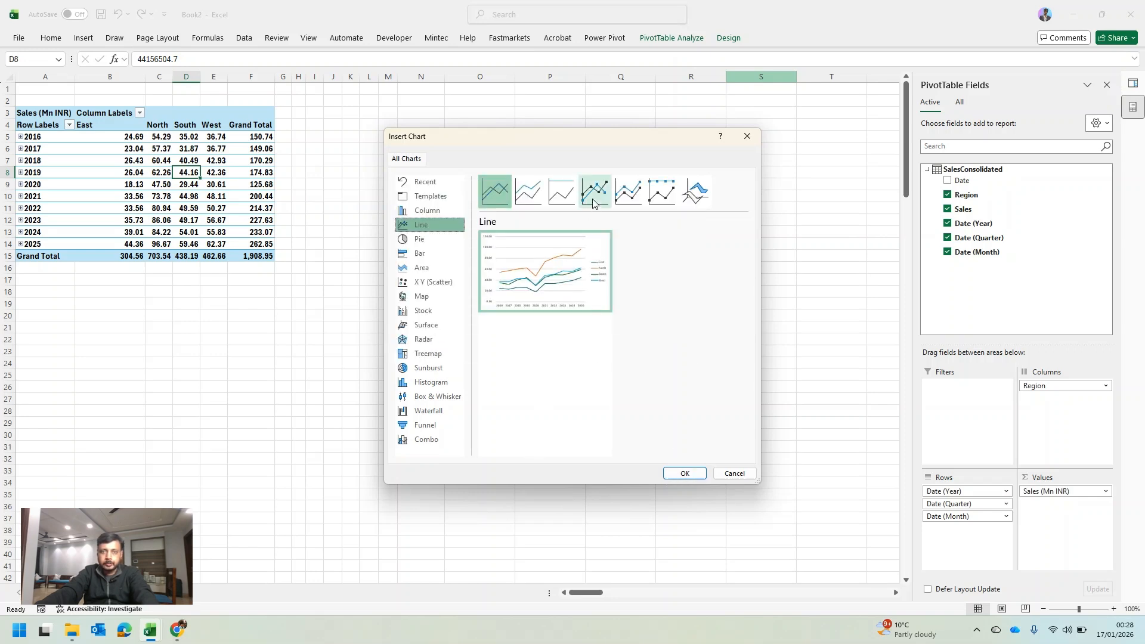
{"action": "left_click", "coordinate": [683, 475]}
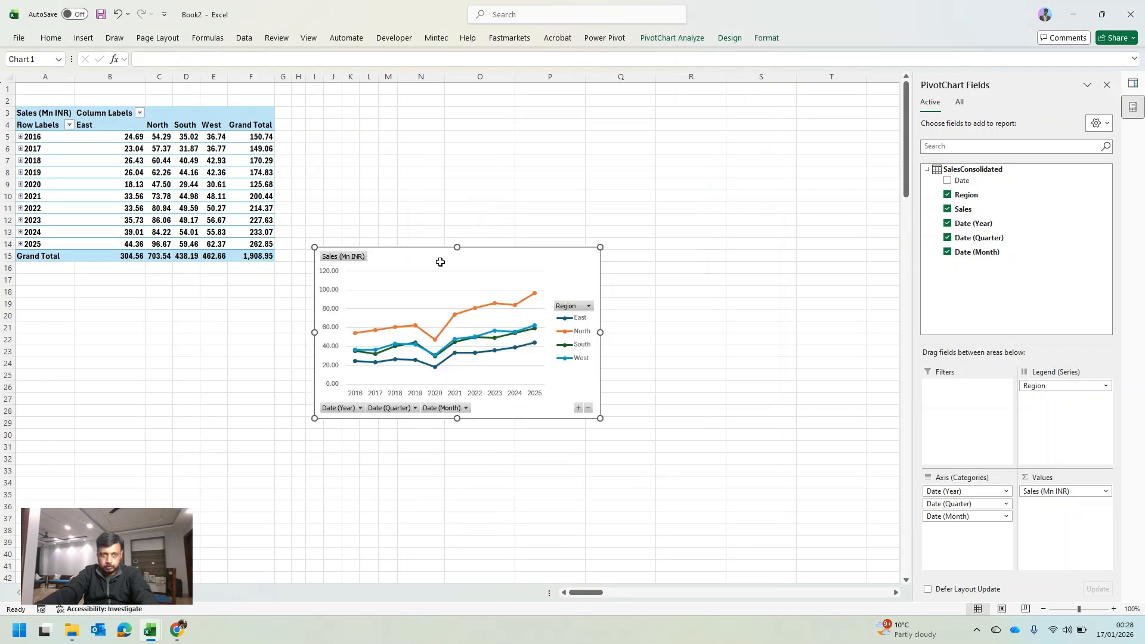
Step: Move the PivotChart up beside the PivotTable, level with its header rows, and enlarge it
{"action": "left_click_drag", "start_coordinate": [438, 251], "coordinate": [428, 114]}
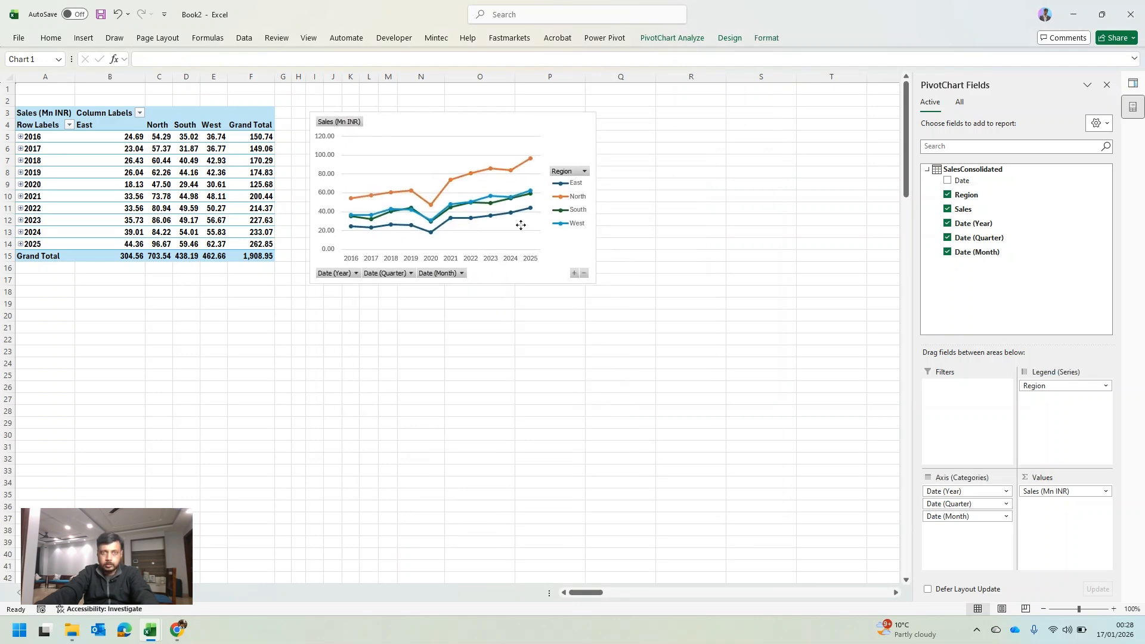
{"action": "left_click_drag", "start_coordinate": [595, 285], "coordinate": [663, 369]}
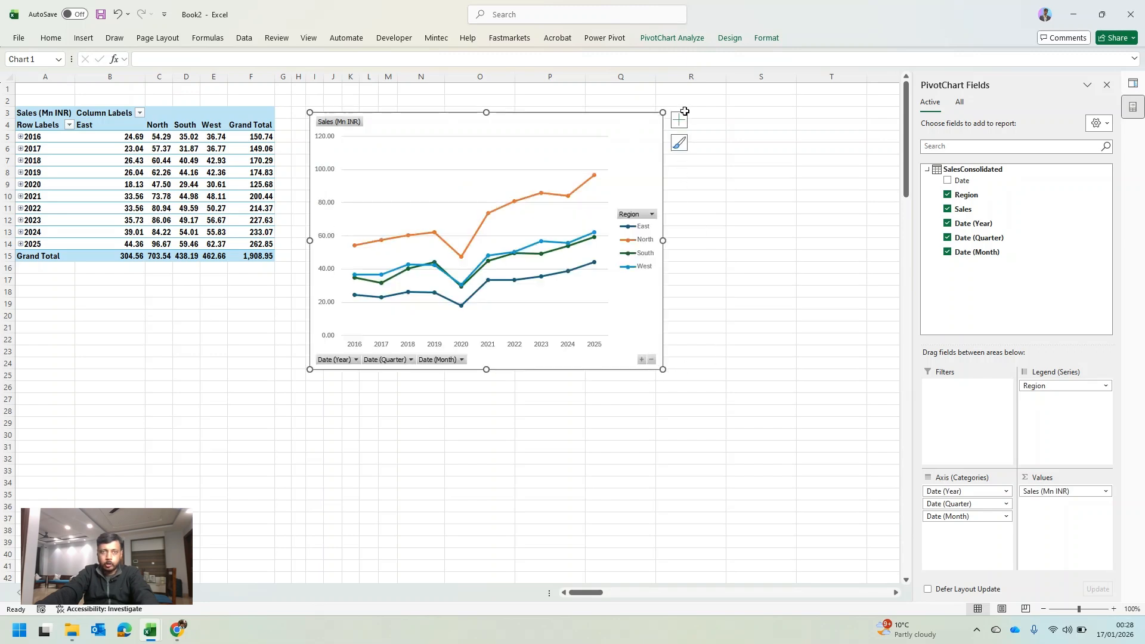
Step: Show data labels on the PivotChart's lines and enlarge the chart further to give them room
{"action": "left_click", "coordinate": [683, 121]}
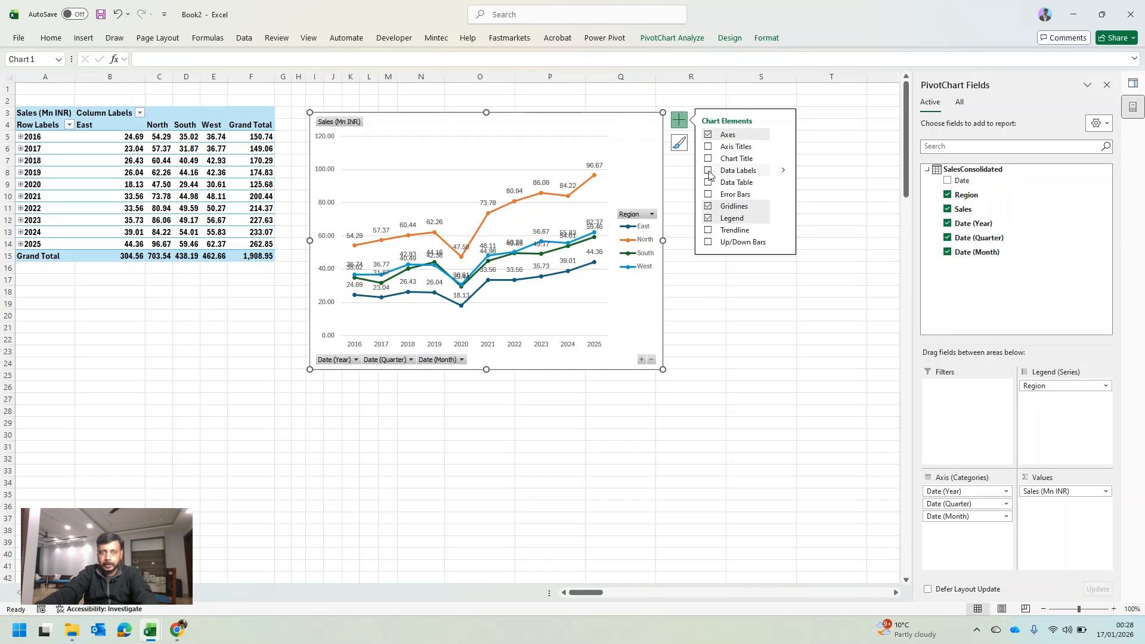
{"action": "left_click", "coordinate": [729, 339]}
{"action": "left_click", "coordinate": [663, 370]}
{"action": "left_click_drag", "start_coordinate": [663, 370], "coordinate": [724, 399]}
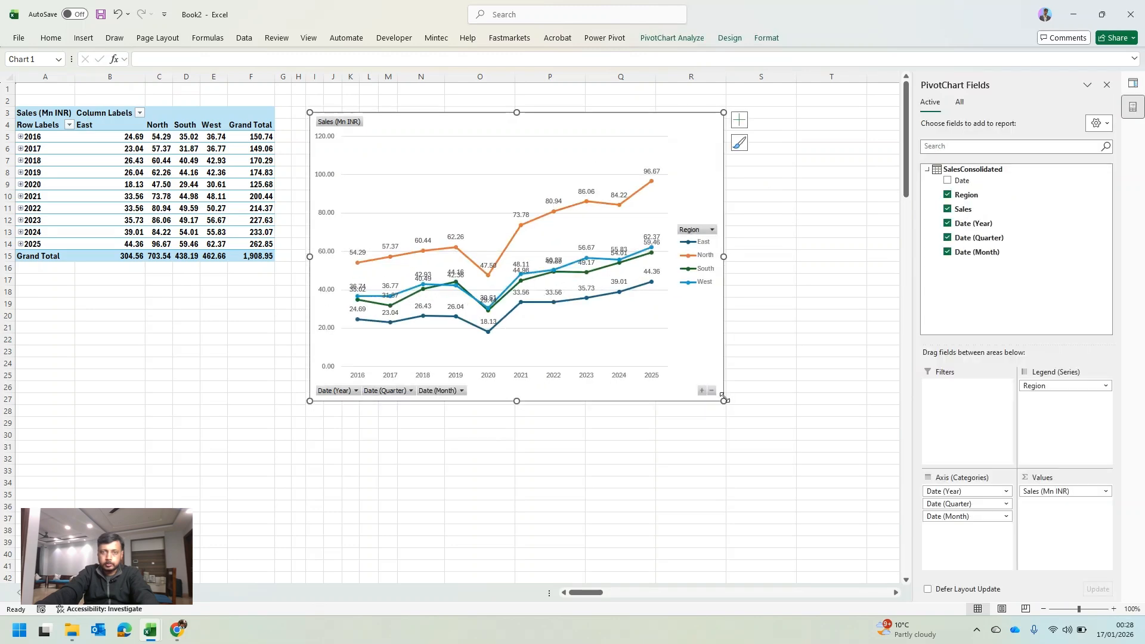
Step: Filter the PivotChart's Region field to only East and North
{"action": "left_click", "coordinate": [711, 230]}
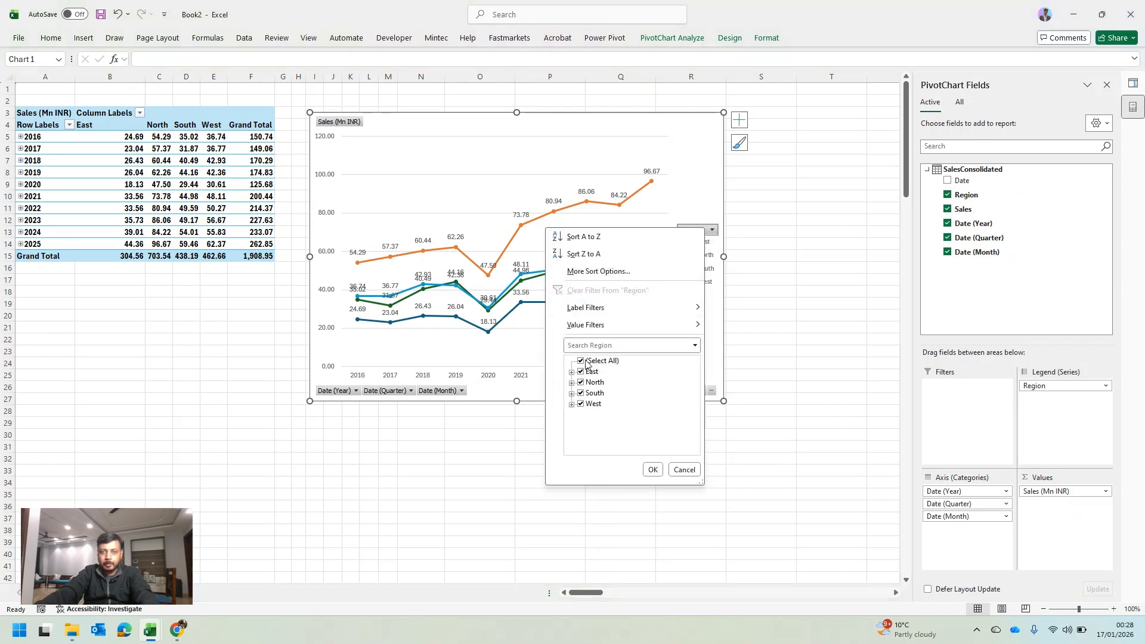
{"action": "left_click", "coordinate": [581, 361]}
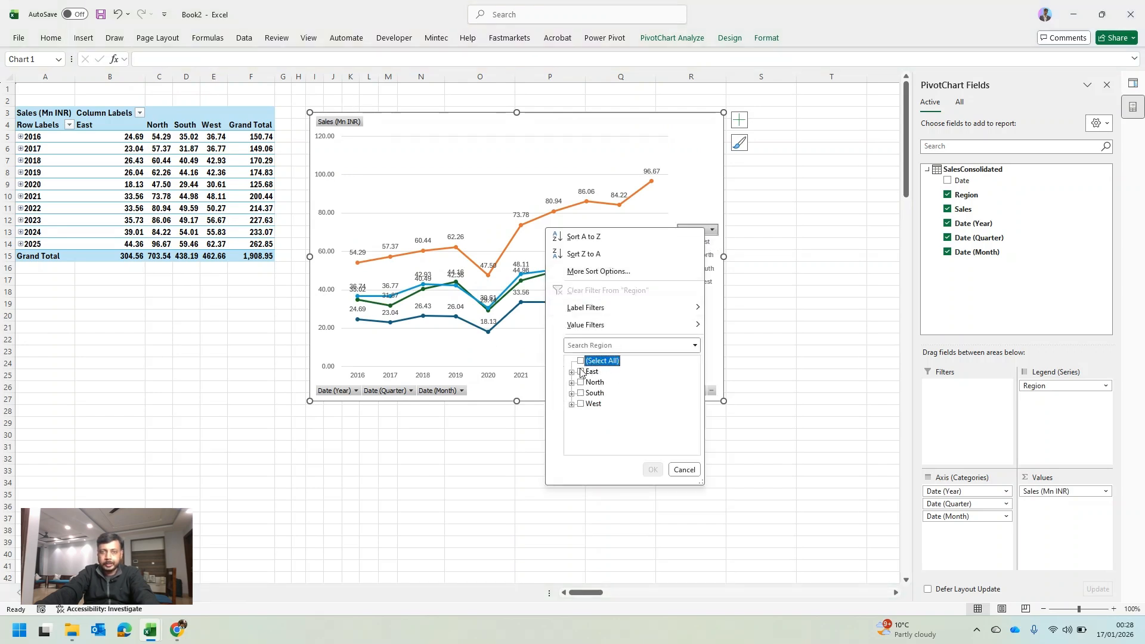
{"action": "left_click", "coordinate": [581, 372]}
{"action": "left_click", "coordinate": [581, 382]}
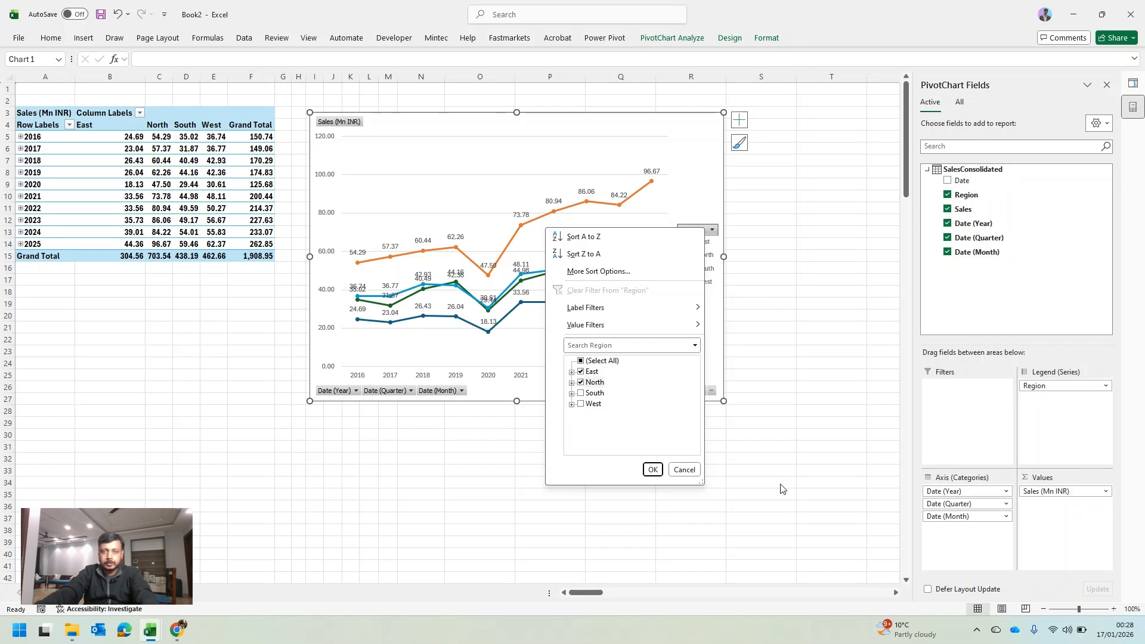
{"action": "left_click", "coordinate": [653, 470]}
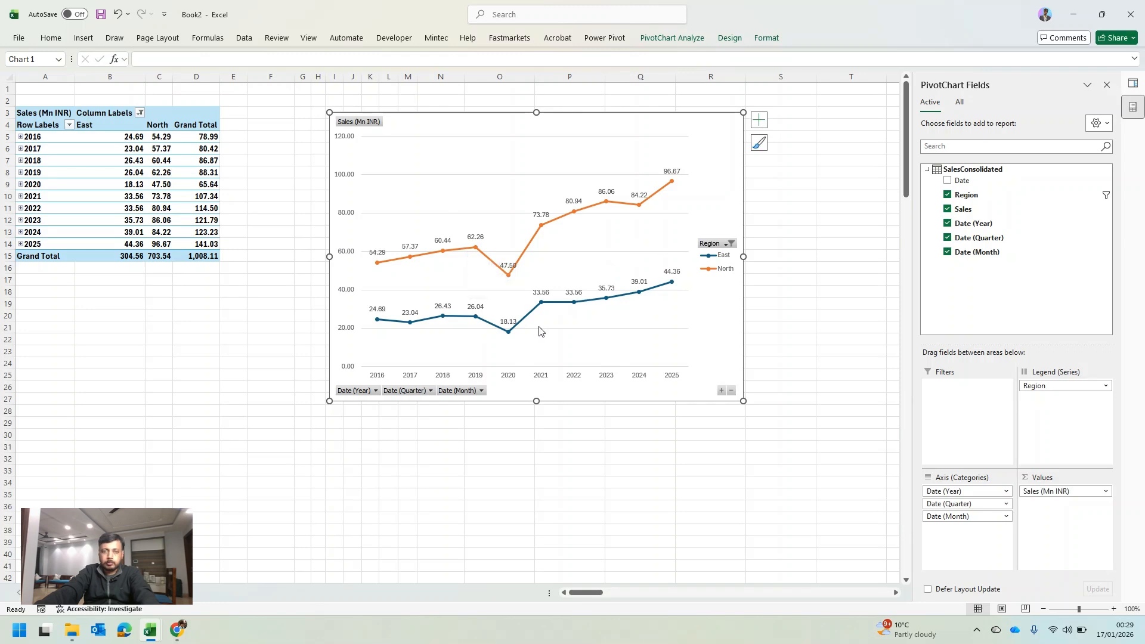
Step: Filter the PivotChart's Date (Quarter) field to Qtr1 only and inspect the 2021 points of both regions
{"action": "left_click", "coordinate": [427, 390]}
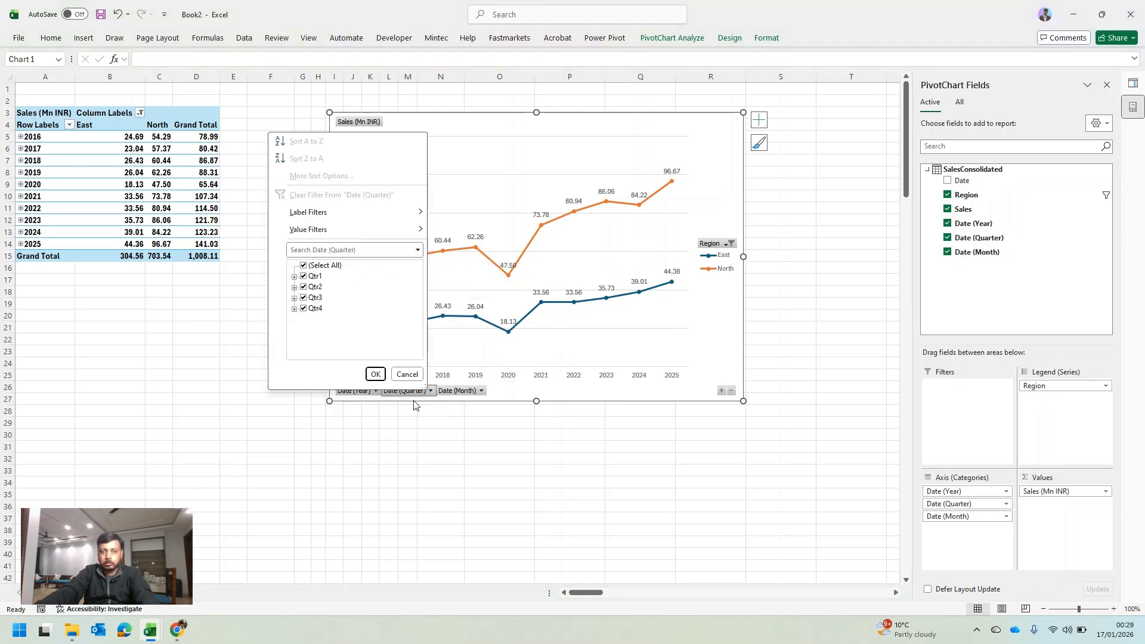
{"action": "left_click", "coordinate": [303, 265]}
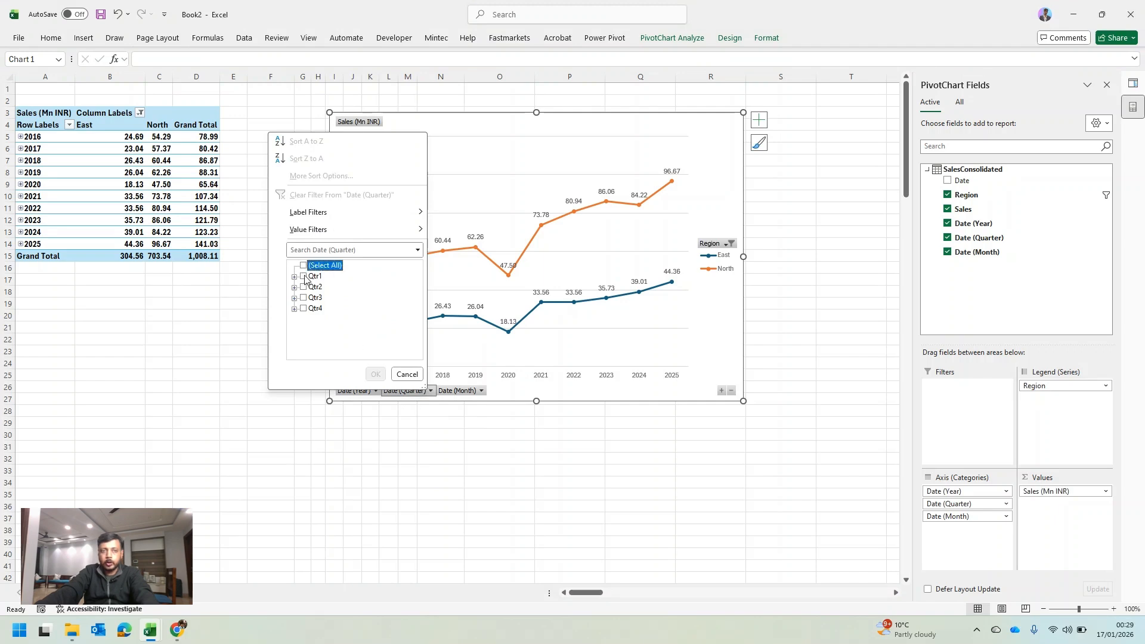
{"action": "left_click", "coordinate": [304, 276]}
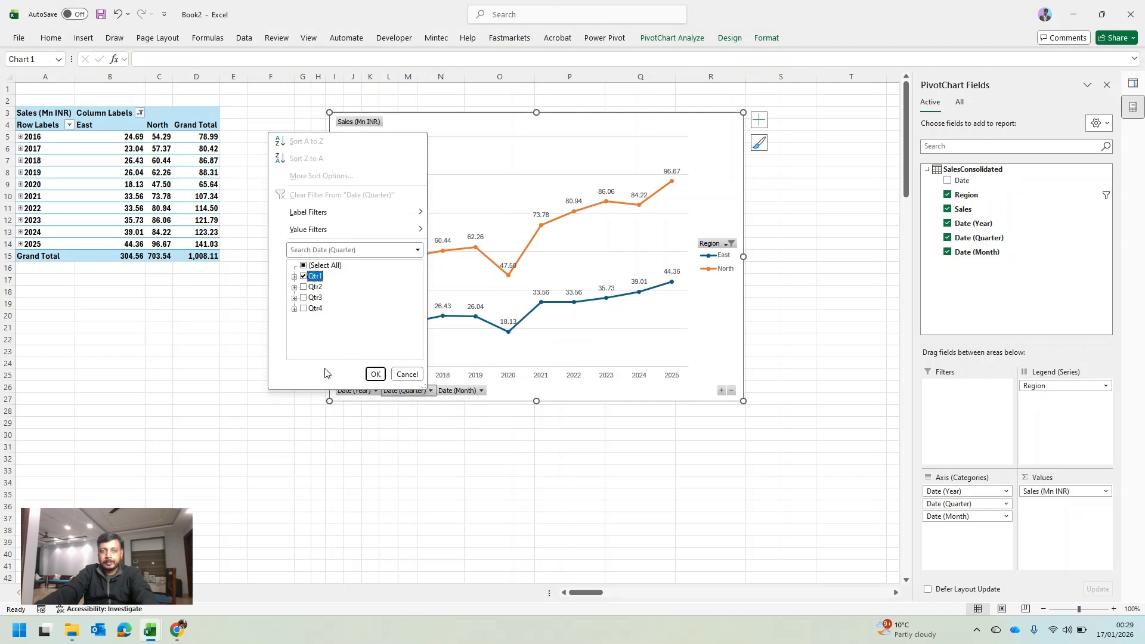
{"action": "left_click", "coordinate": [374, 375]}
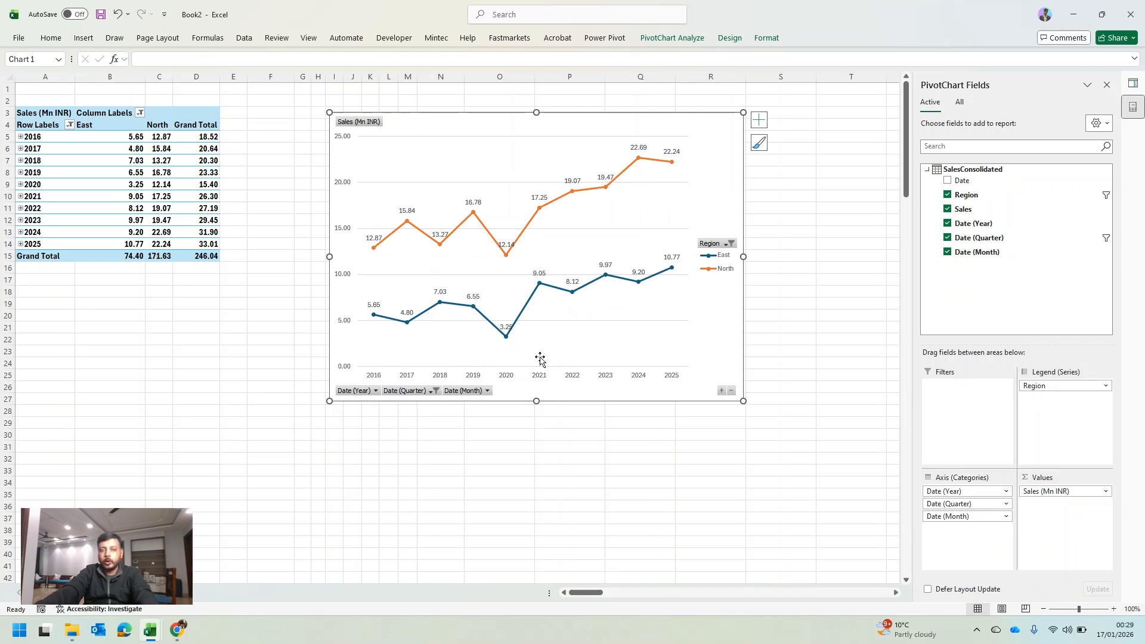
{"action": "mouse_move", "coordinate": [542, 292]}
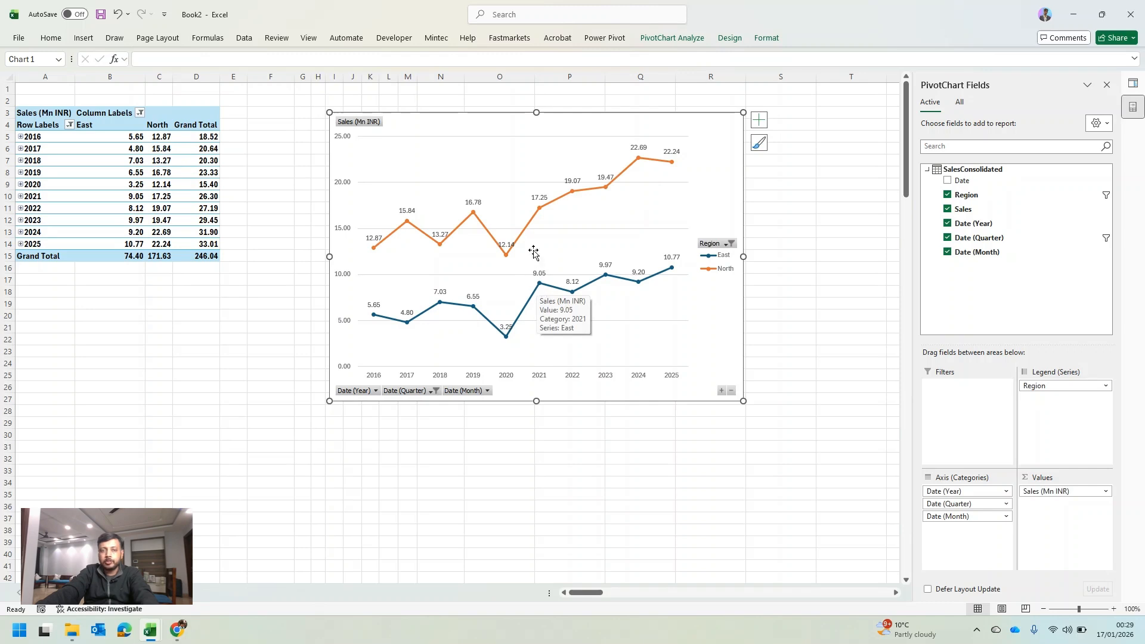
{"action": "mouse_move", "coordinate": [539, 210]}
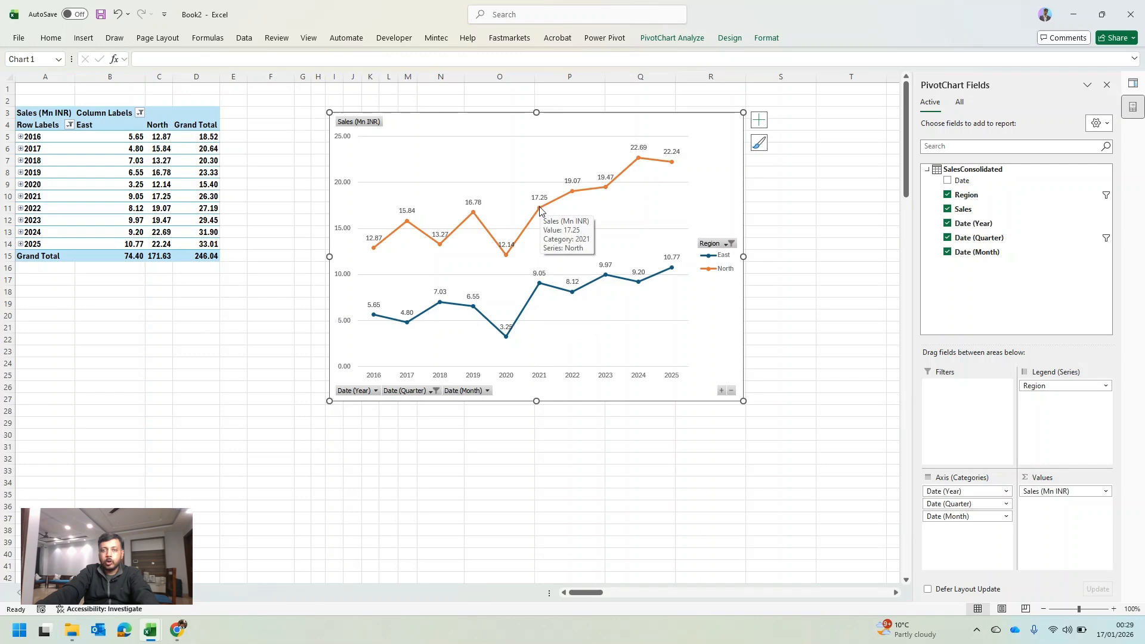